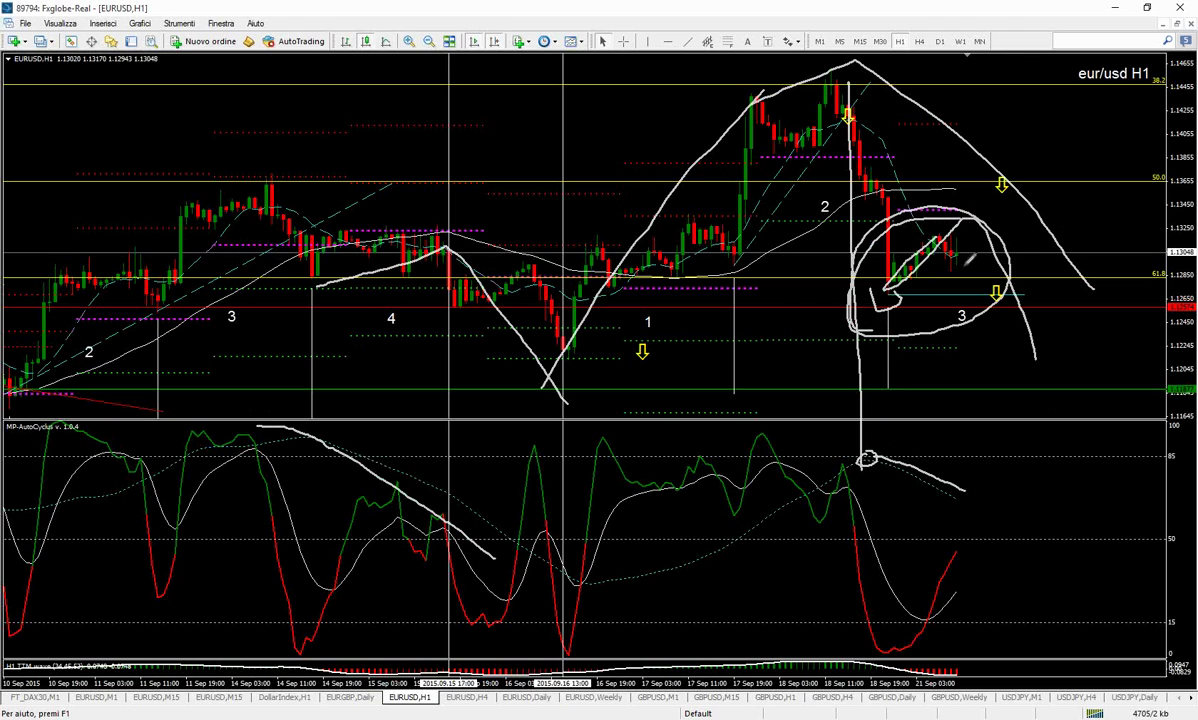
- Circle the latest EURUSD candle, mark the current price on the scale, and trace two white arcs over the swings numbered 1 and 2
mouse_move(965, 246)
mouse_down()
mouse_move(962, 261)
mouse_move(970, 247)
mouse_up()
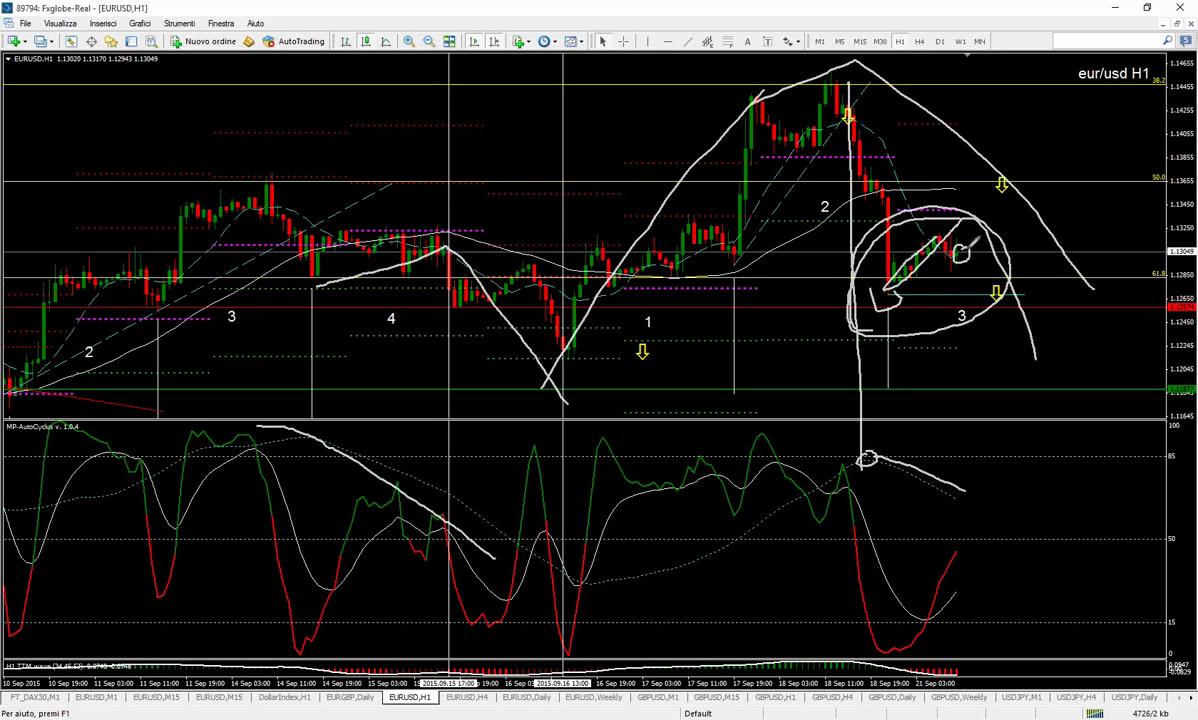
drag(1178, 248, 1142, 252)
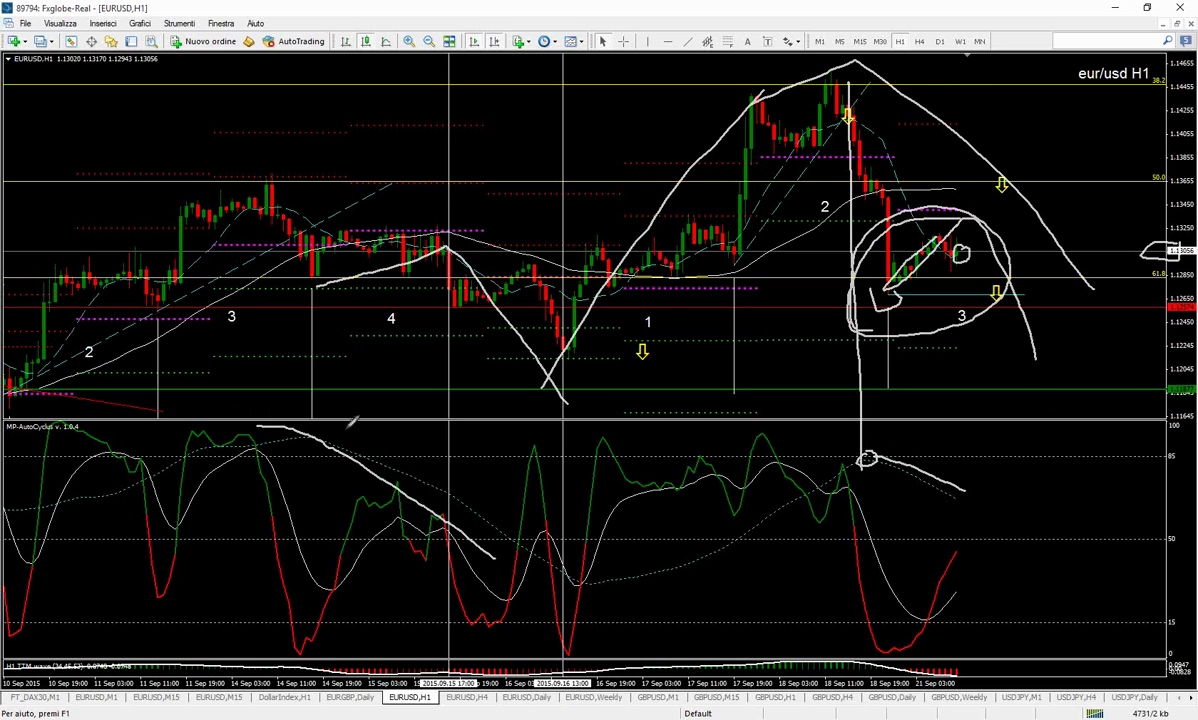
mouse_move(553, 345)
mouse_down()
mouse_move(650, 222)
mouse_move(695, 222)
mouse_move(770, 145)
mouse_move(829, 194)
mouse_up()
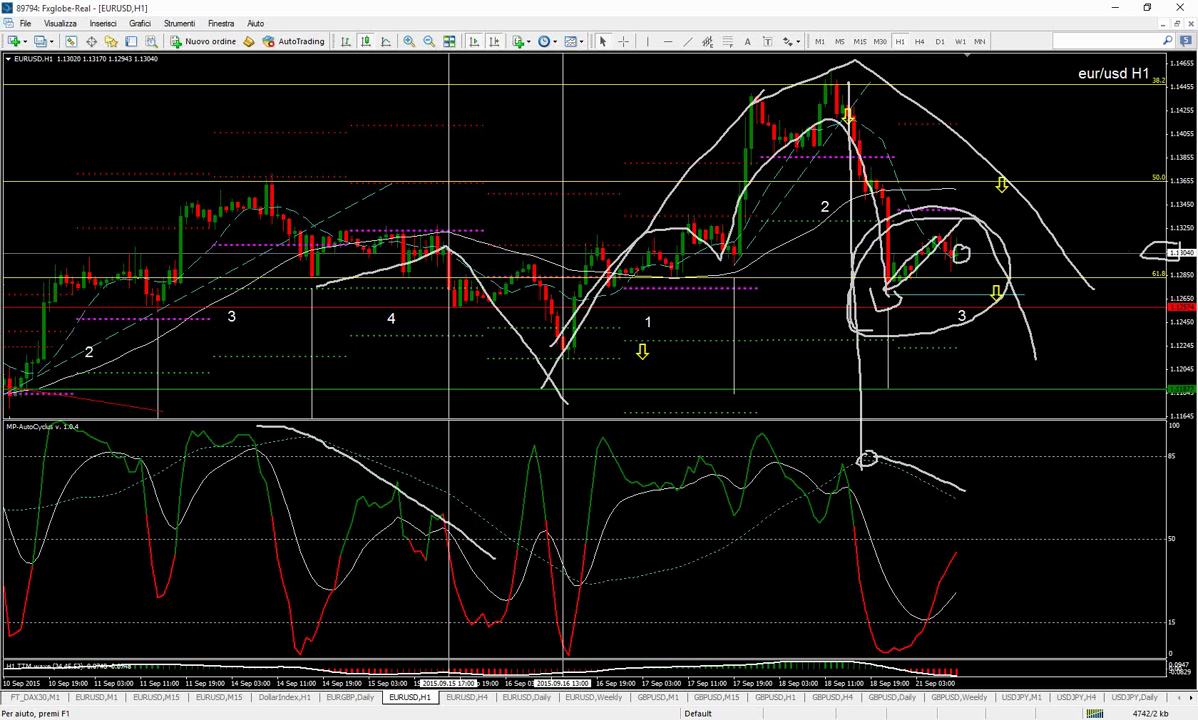
- Switch to Paint and draw a black chain of four connected cycle arcs, with the second highest and the last two descending
key(alt+Tab)
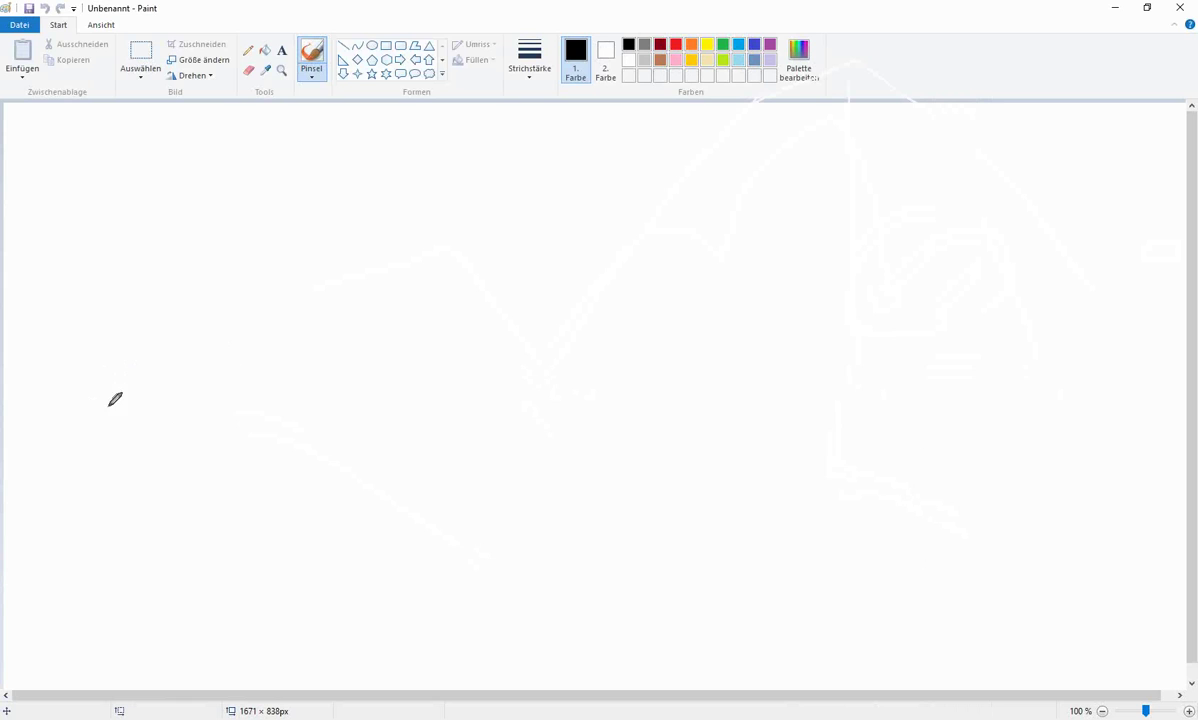
mouse_move(100, 415)
mouse_down()
mouse_move(131, 363)
mouse_move(189, 314)
mouse_move(253, 306)
mouse_move(296, 362)
mouse_move(277, 335)
mouse_move(307, 260)
mouse_move(350, 211)
mouse_move(421, 208)
mouse_move(461, 263)
mouse_move(478, 387)
mouse_up()
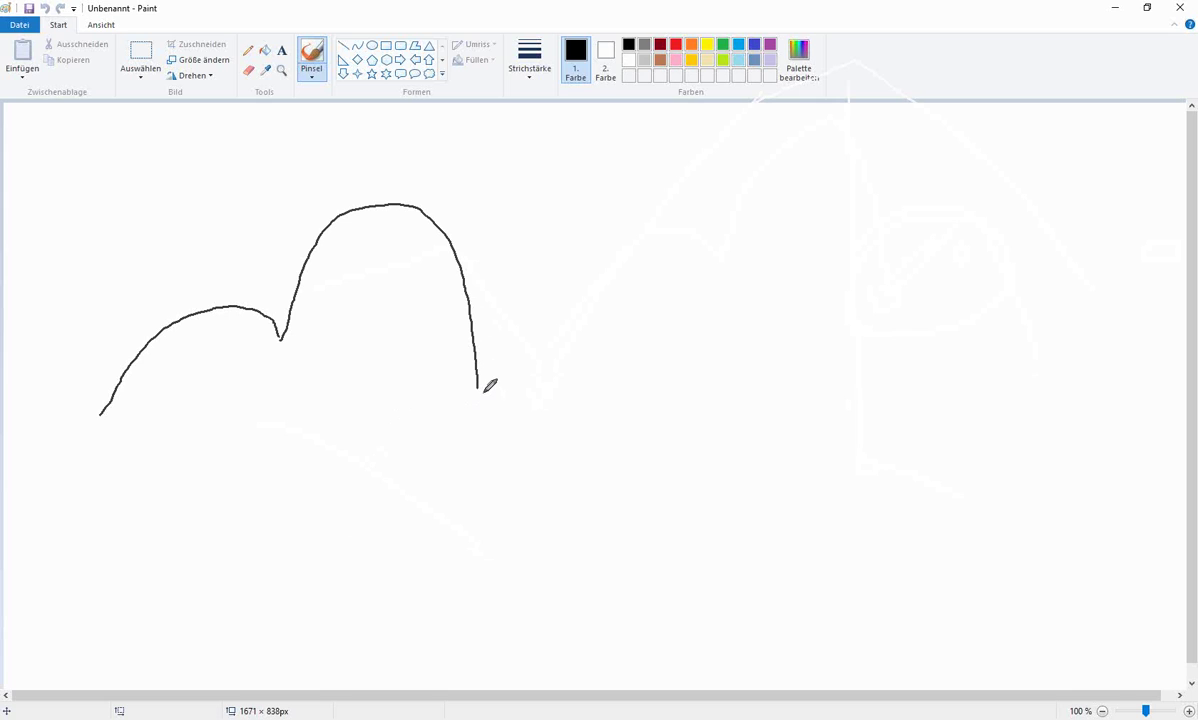
mouse_move(478, 388)
mouse_down()
mouse_move(546, 316)
mouse_move(609, 306)
mouse_move(650, 320)
mouse_move(696, 448)
mouse_move(752, 419)
mouse_move(814, 441)
mouse_move(871, 578)
mouse_up()
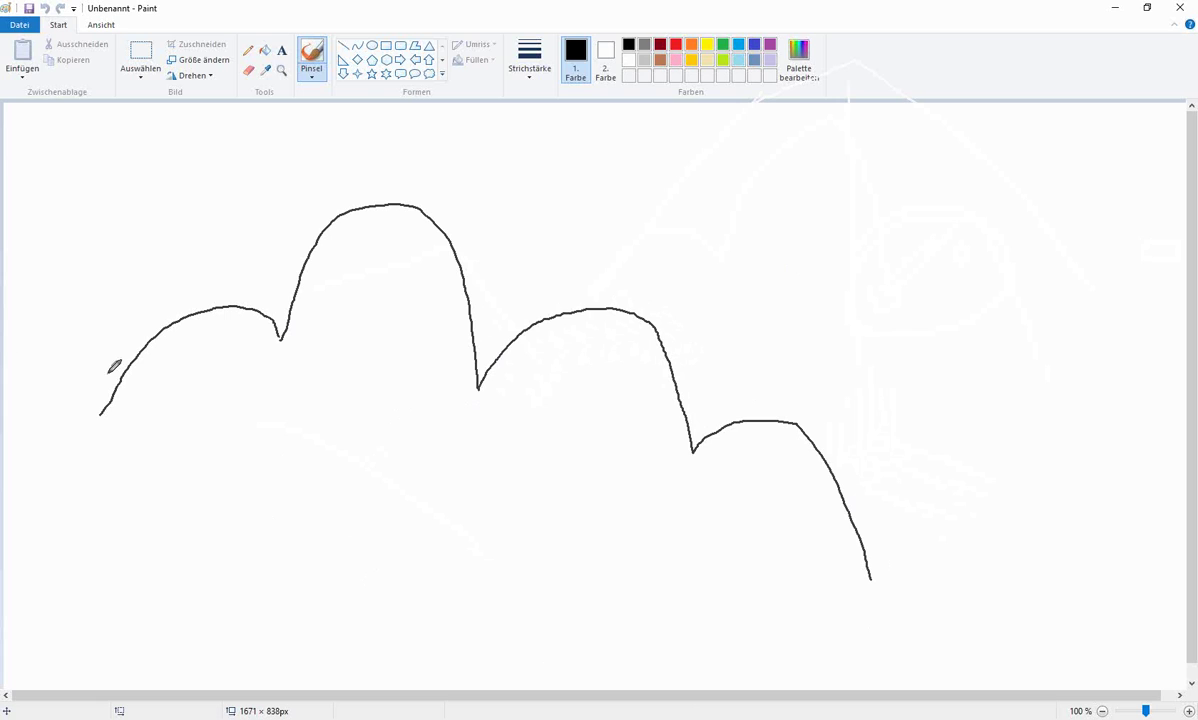
- Draw a long falling red curve beneath the four arcs, then retrace the first arc and mark its closing low in red
mouse_move(101, 417)
mouse_down()
mouse_move(180, 358)
mouse_move(351, 344)
mouse_move(743, 495)
mouse_move(850, 556)
mouse_move(872, 586)
mouse_up()
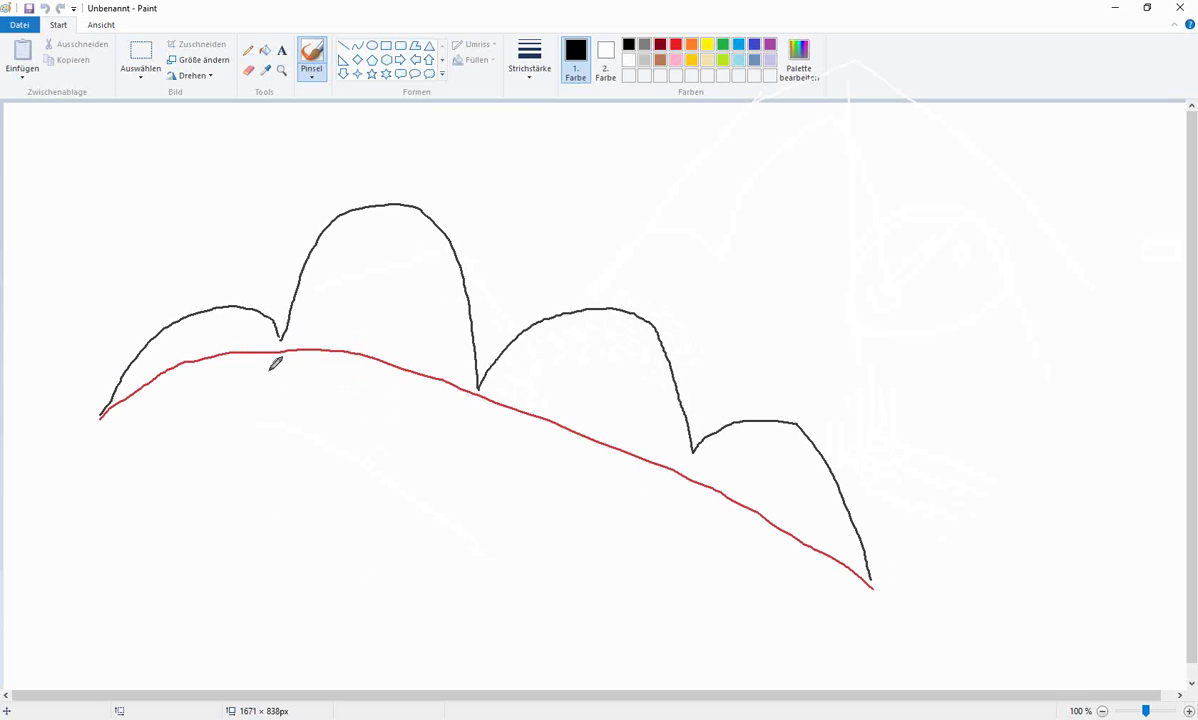
click(107, 387)
mouse_move(106, 389)
mouse_down()
mouse_move(197, 296)
mouse_move(238, 295)
mouse_move(281, 333)
mouse_up()
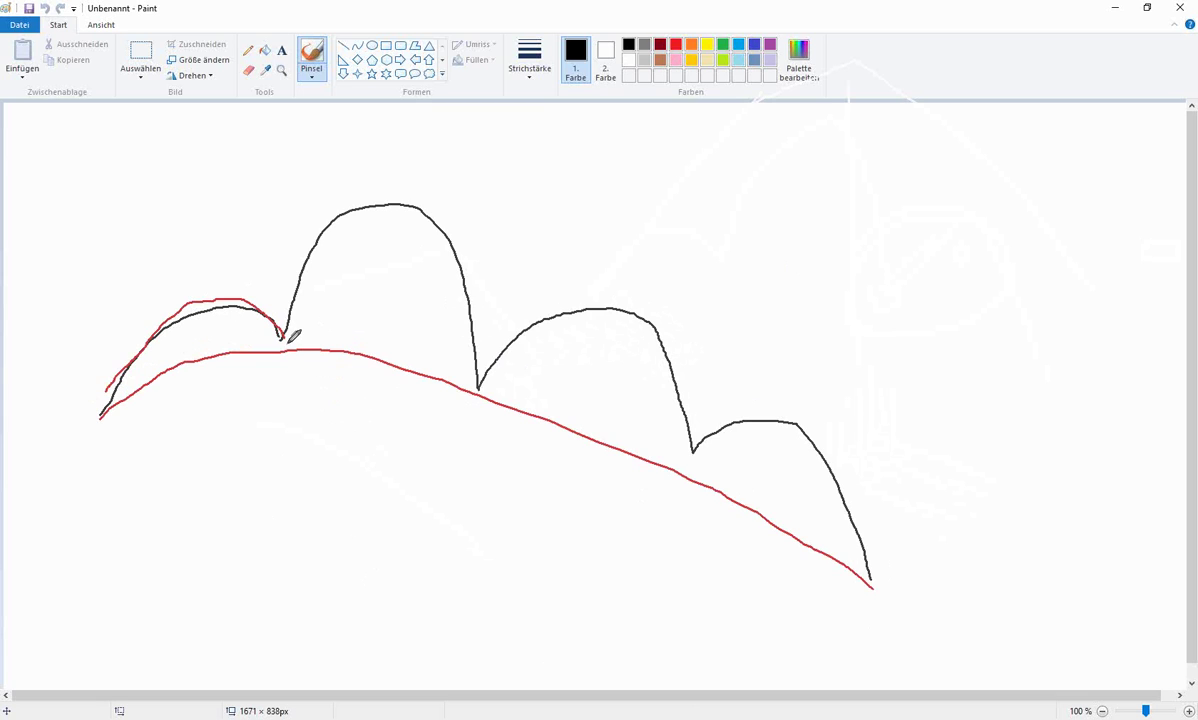
mouse_move(285, 337)
mouse_down()
mouse_move(263, 341)
mouse_move(287, 344)
mouse_up()
- Draw a second black chain of four rising arcs above the first and mark the lows after its second and third arcs
mouse_move(493, 332)
mouse_down()
mouse_move(525, 263)
mouse_move(569, 227)
mouse_move(627, 210)
mouse_move(667, 220)
mouse_move(681, 242)
mouse_move(722, 185)
mouse_move(778, 143)
mouse_move(848, 145)
mouse_move(873, 193)
mouse_move(912, 137)
mouse_move(993, 112)
mouse_move(1028, 126)
mouse_move(1048, 173)
mouse_move(1064, 139)
mouse_move(1124, 108)
mouse_move(1154, 118)
mouse_move(1189, 222)
mouse_move(1188, 272)
mouse_up()
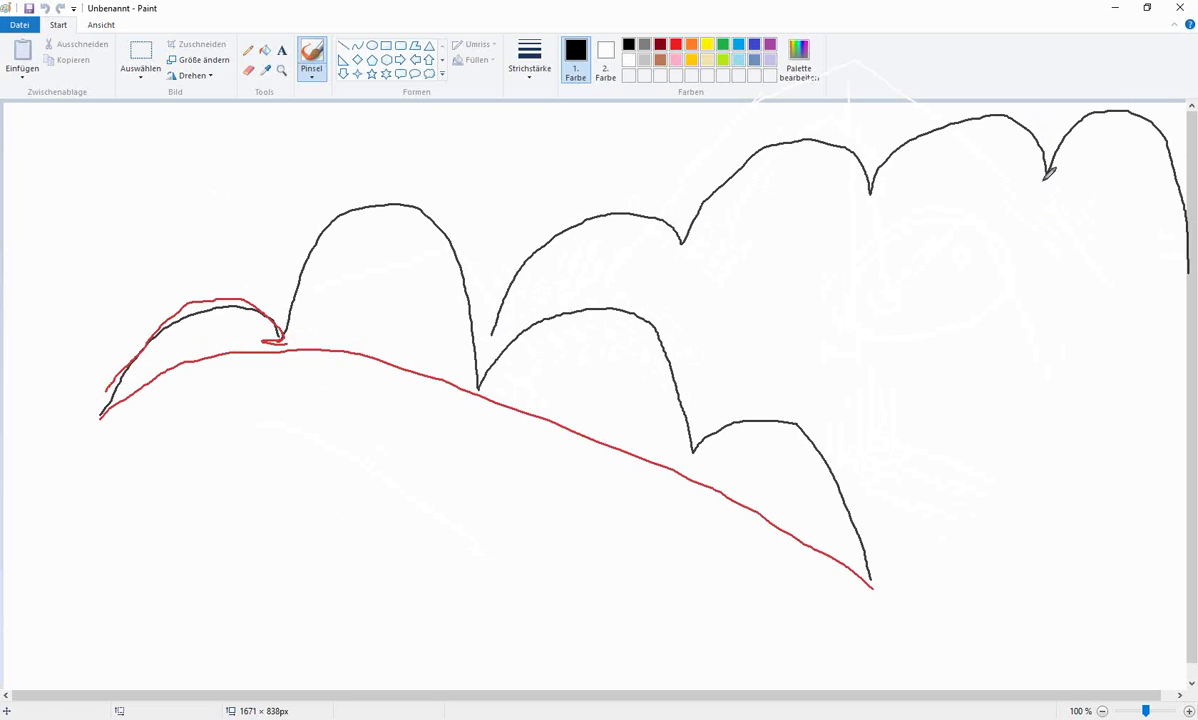
click(1045, 177)
drag(862, 193, 885, 193)
- Draw a green curve through the rising chain, outline its final drop, and circle the lower chain's low after the second arc in green
mouse_move(489, 333)
mouse_down()
mouse_move(514, 308)
mouse_move(713, 206)
mouse_move(870, 162)
mouse_move(1034, 160)
mouse_move(1180, 266)
mouse_up()
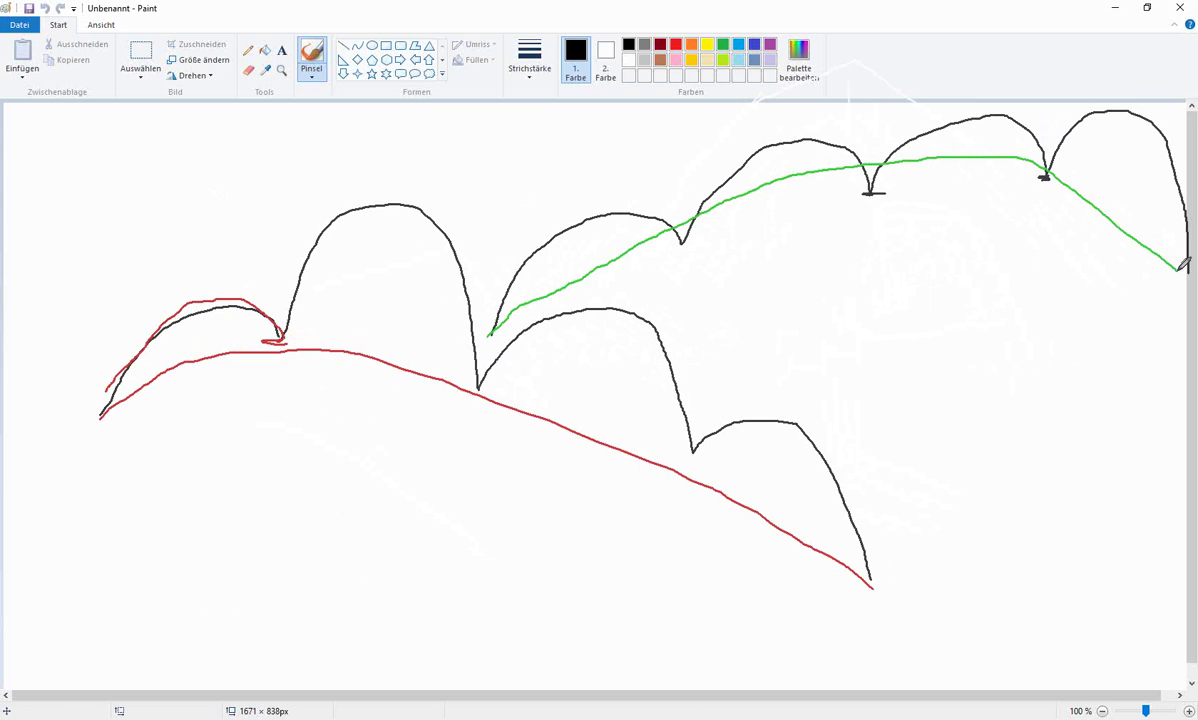
mouse_move(1040, 172)
mouse_down()
mouse_move(1180, 174)
mouse_move(1190, 256)
mouse_up()
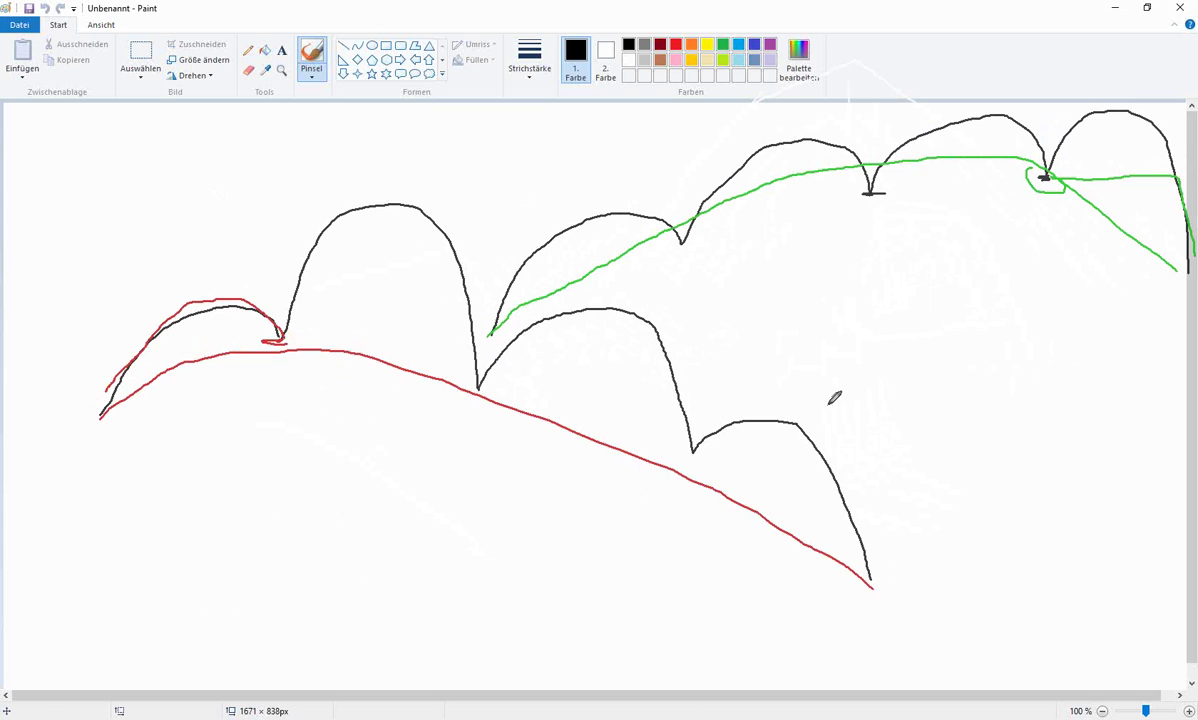
mouse_move(487, 380)
mouse_down()
mouse_move(449, 388)
mouse_move(494, 408)
mouse_move(517, 370)
mouse_move(481, 372)
mouse_up()
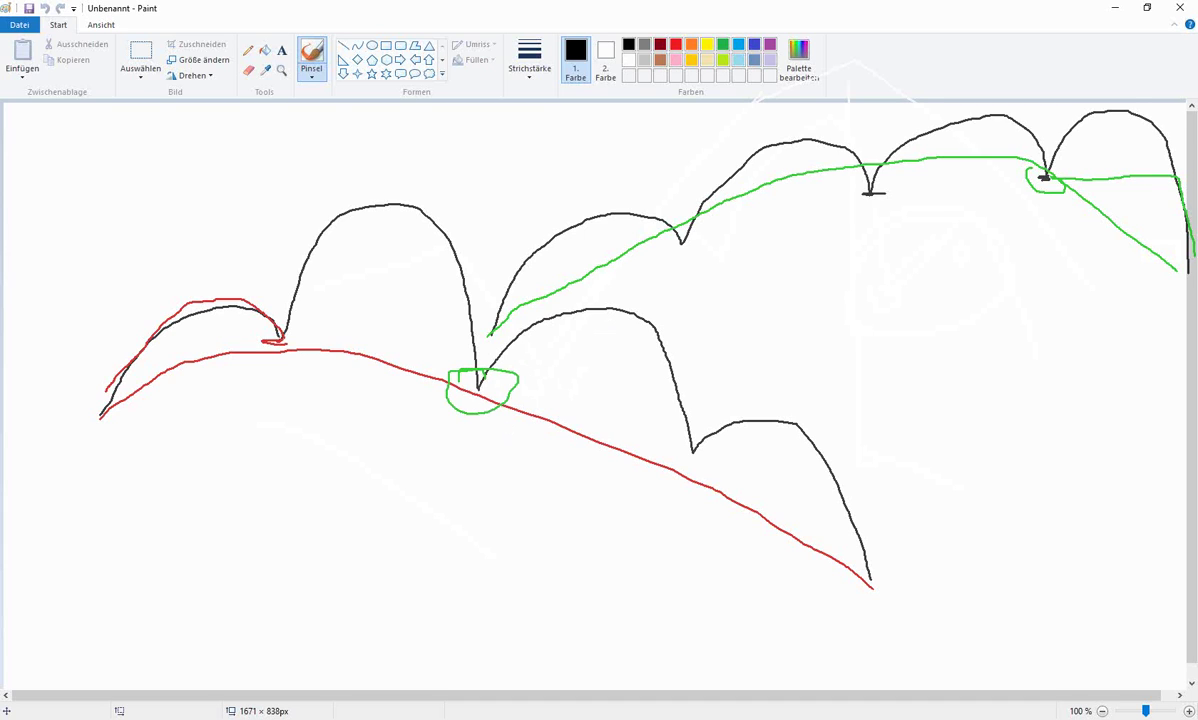
- Clear the canvas and draw two connected black cycle arcs, the second higher, followed by the start of a third
key(ctrl+a)
key(Delete)
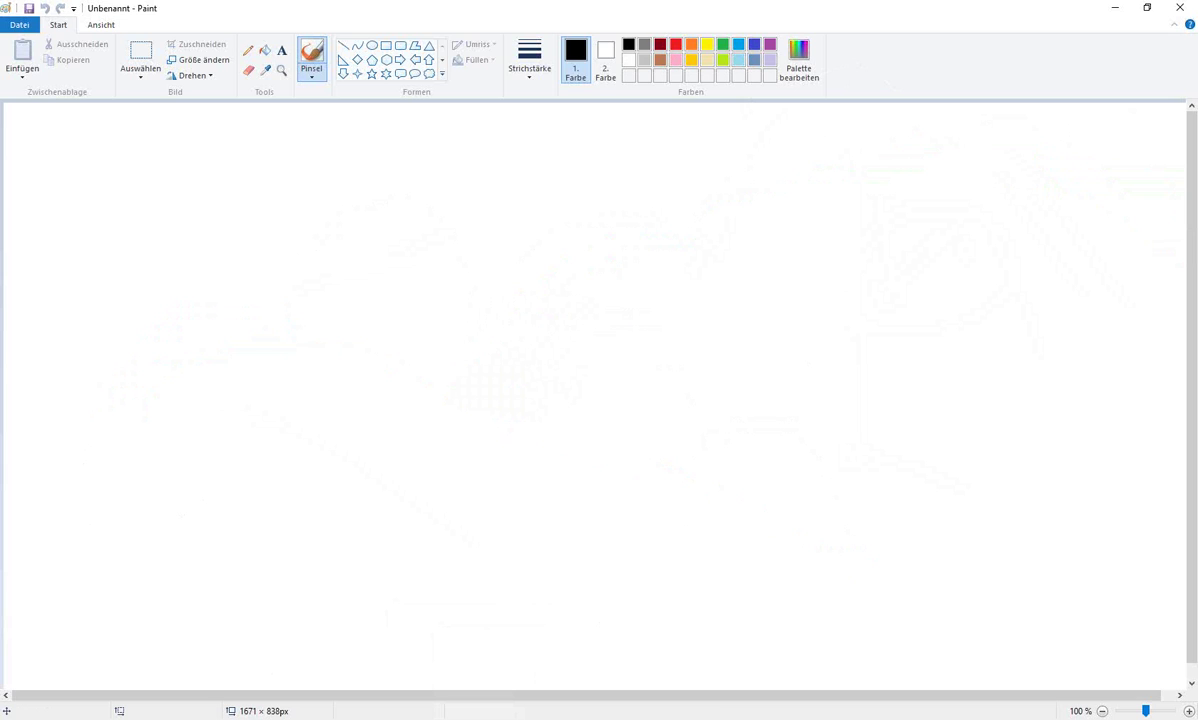
mouse_move(91, 521)
mouse_down()
mouse_move(116, 428)
mouse_move(200, 358)
mouse_move(262, 350)
mouse_move(305, 370)
mouse_move(326, 408)
mouse_up()
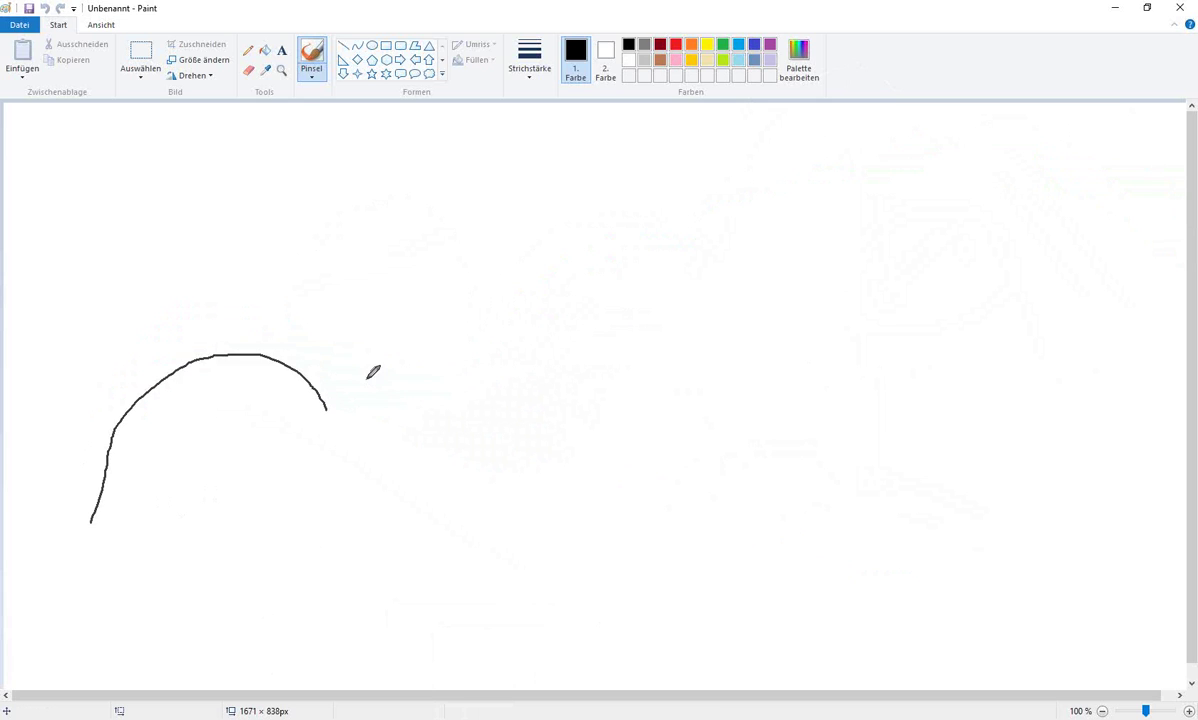
mouse_move(326, 408)
mouse_down()
mouse_move(369, 266)
mouse_move(408, 246)
mouse_move(504, 252)
mouse_move(531, 277)
mouse_move(555, 334)
mouse_move(564, 493)
mouse_up()
mouse_move(562, 498)
mouse_down()
mouse_move(572, 463)
mouse_move(596, 444)
mouse_move(640, 439)
mouse_up()
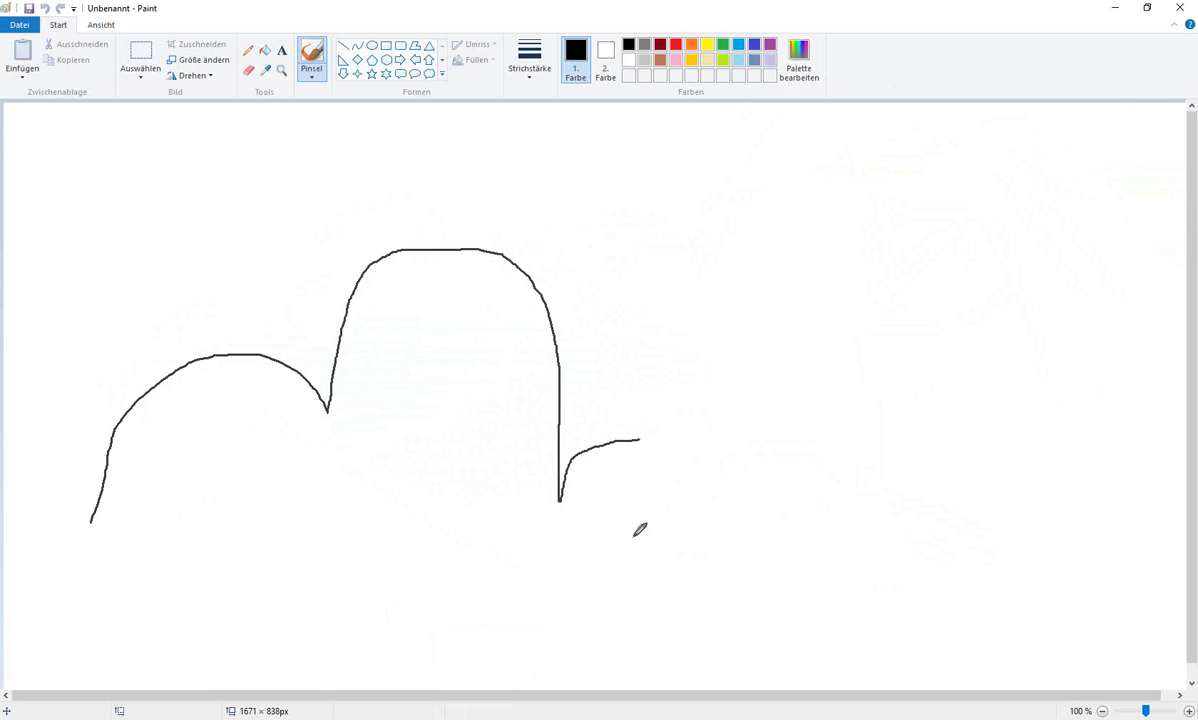
- Label the cycles 1, 2 and 3 or 1 by hand and separate them with vertical lines beneath the lows
mouse_move(168, 527)
mouse_down()
mouse_move(214, 444)
mouse_move(215, 518)
mouse_up()
mouse_move(424, 383)
mouse_down()
mouse_move(456, 394)
mouse_move(481, 437)
mouse_up()
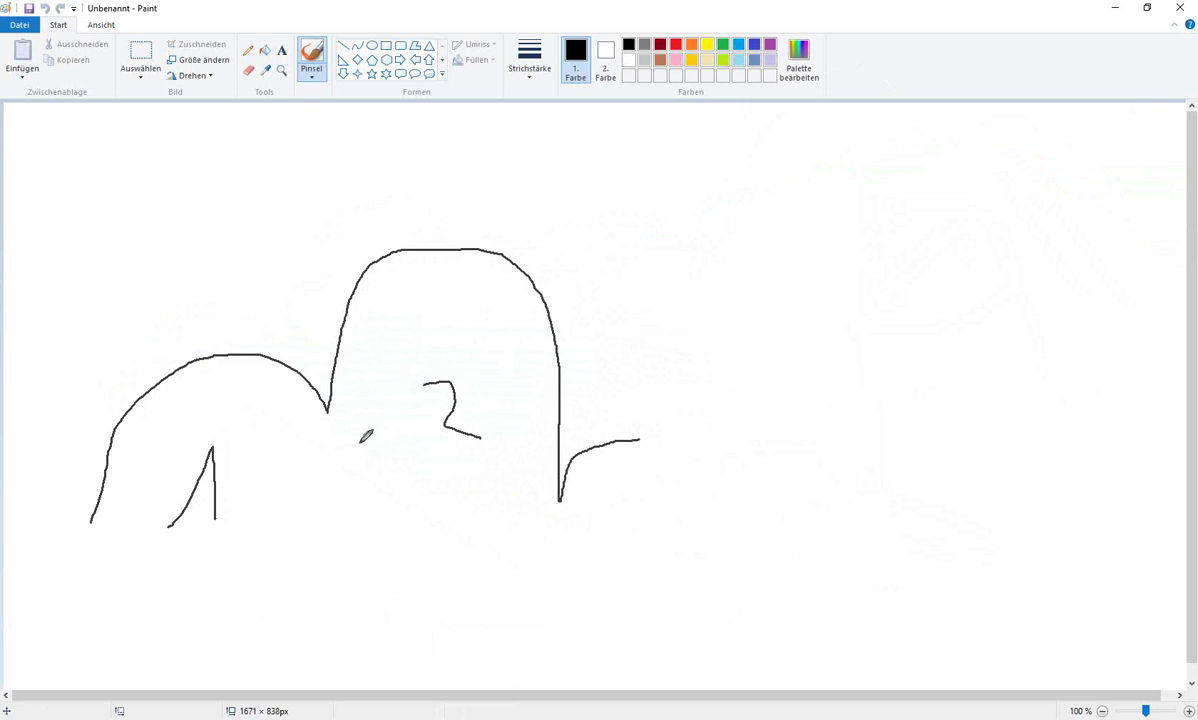
drag(327, 451, 321, 570)
drag(558, 521, 558, 621)
mouse_move(618, 553)
mouse_down()
mouse_move(643, 553)
mouse_move(646, 570)
mouse_move(590, 584)
mouse_up()
mouse_move(690, 573)
mouse_down()
mouse_move(751, 533)
mouse_move(752, 586)
mouse_up()
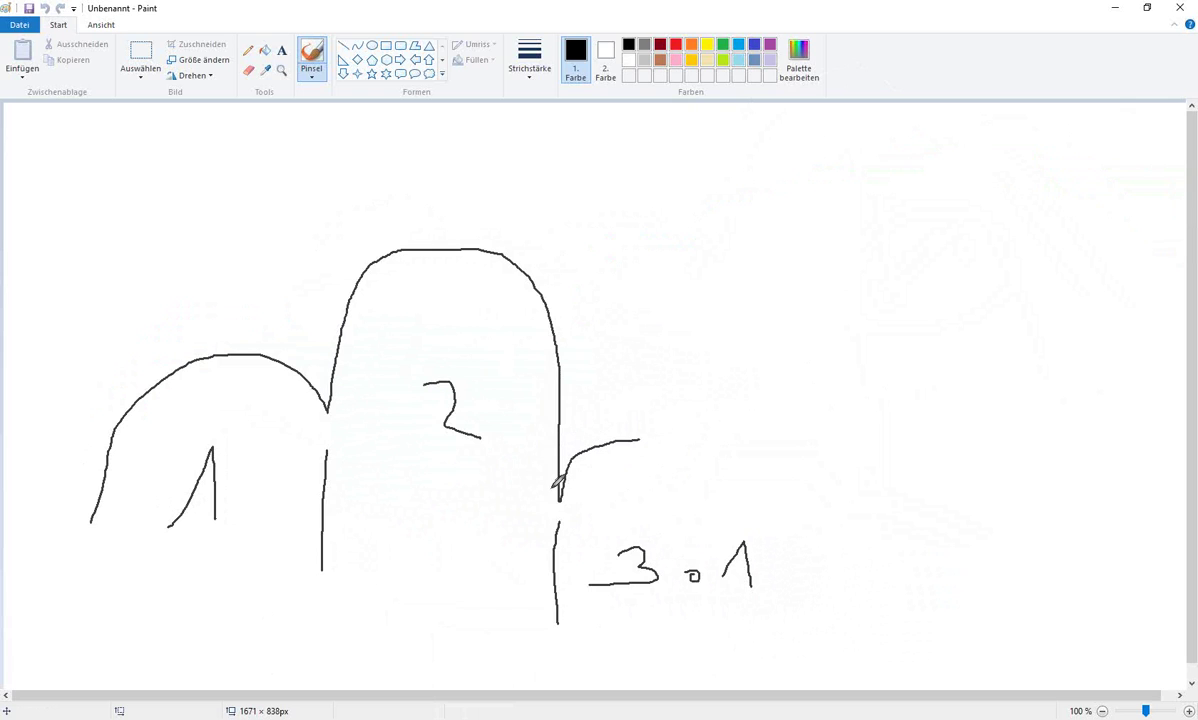
- Mark the second arc's low and high with horizontal lines, connect the levels with a vertical line, and label the distance 100
mouse_move(546, 498)
mouse_down()
mouse_move(595, 503)
mouse_move(515, 505)
mouse_move(572, 498)
mouse_up()
mouse_move(351, 253)
mouse_down()
mouse_move(531, 254)
mouse_move(788, 240)
mouse_up()
drag(615, 505, 626, 259)
mouse_move(632, 378)
mouse_down()
mouse_move(657, 335)
mouse_move(657, 381)
mouse_up()
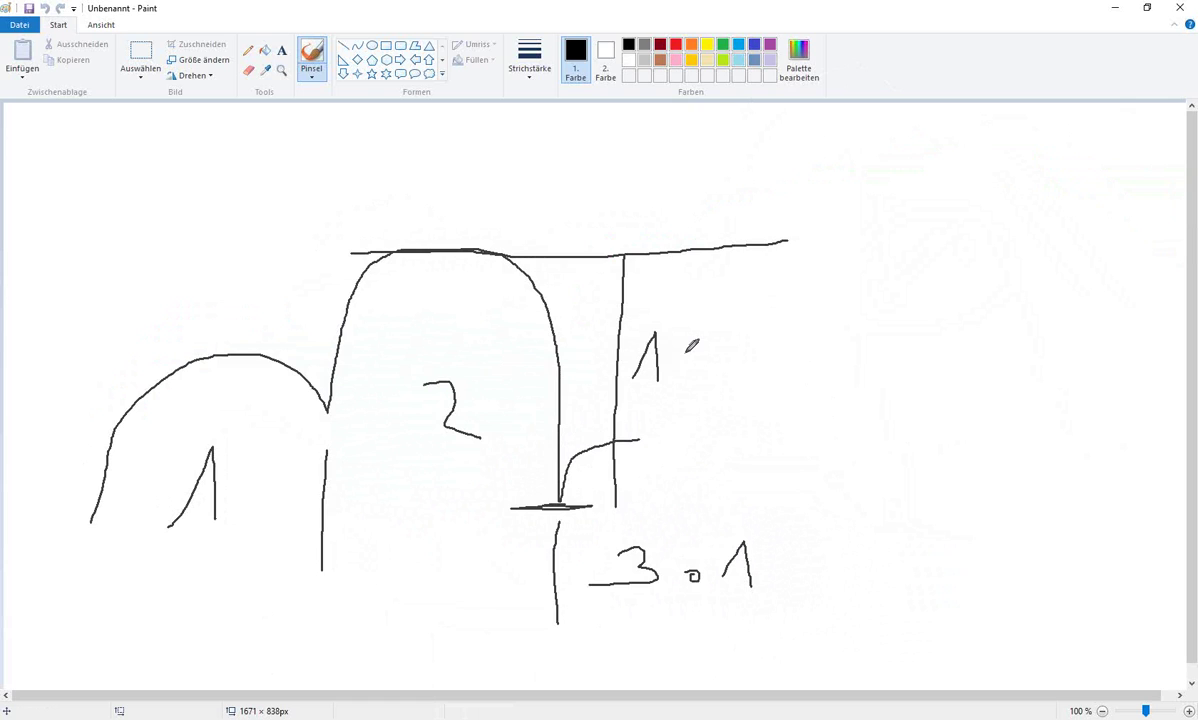
mouse_move(684, 342)
mouse_down()
mouse_move(711, 363)
mouse_move(685, 334)
mouse_move(732, 340)
mouse_up()
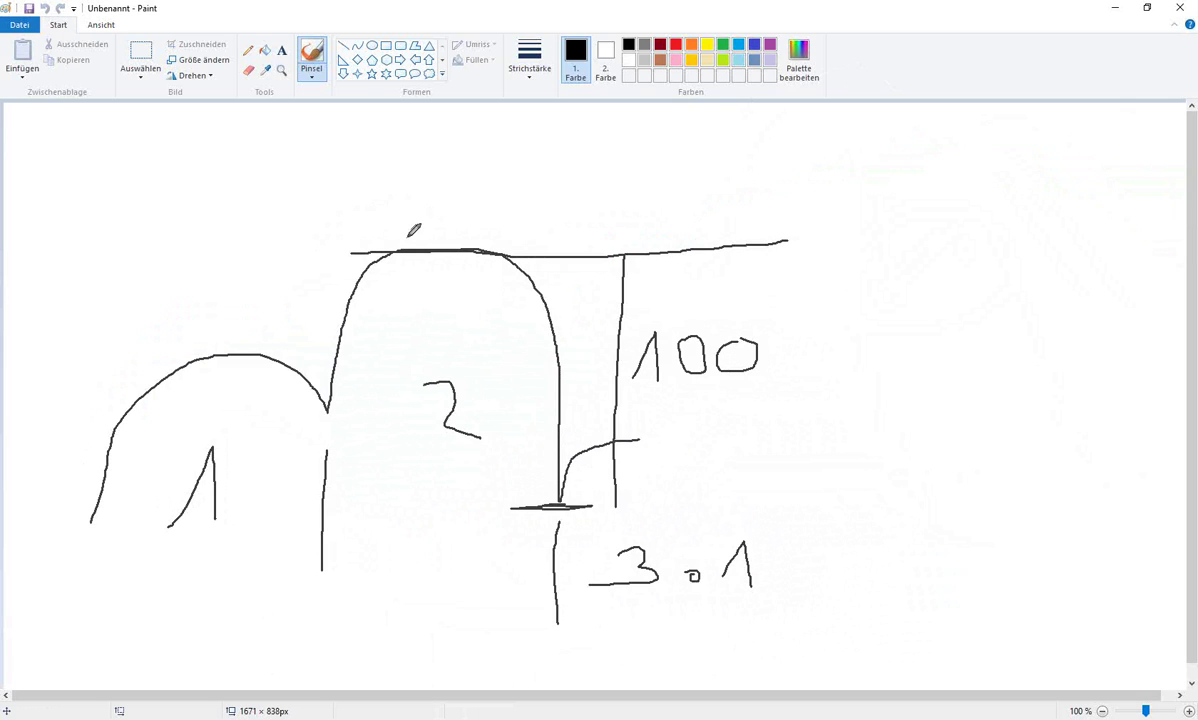
- Draw a steep arc and a rising line from the second cycle's low past the previous high, circle the 100, and write 1 below it
mouse_move(561, 500)
mouse_down()
mouse_move(624, 302)
mouse_move(698, 199)
mouse_move(893, 163)
mouse_up()
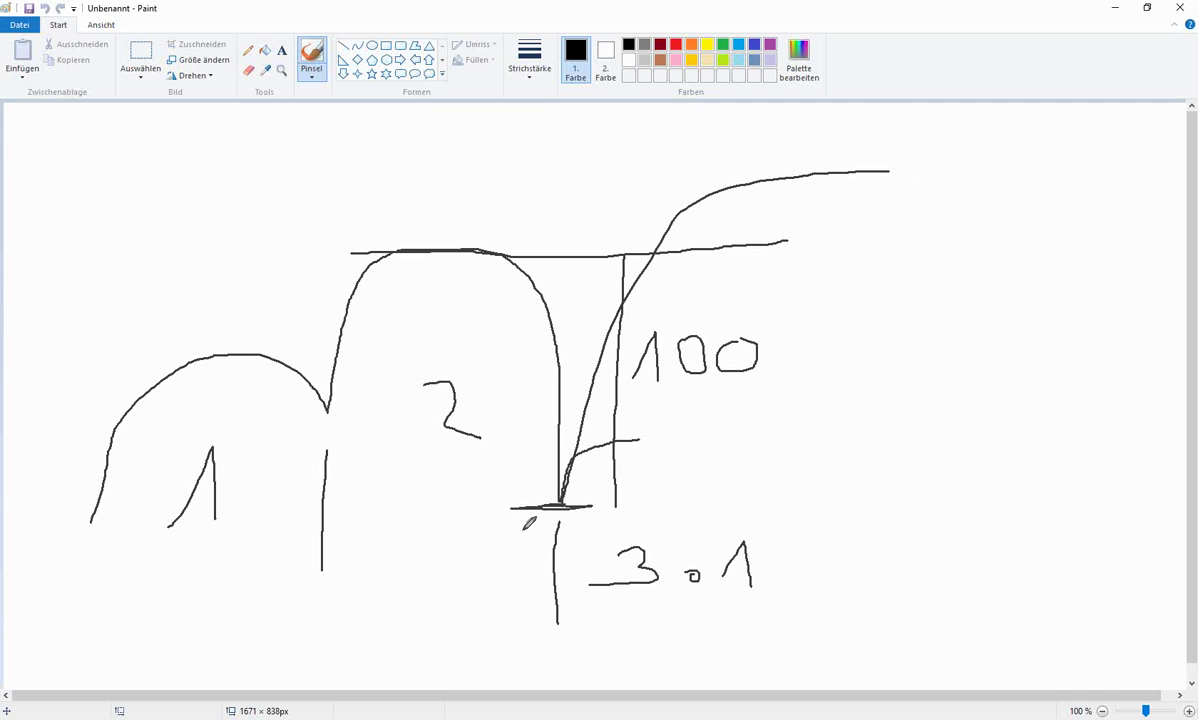
drag(558, 590, 611, 170)
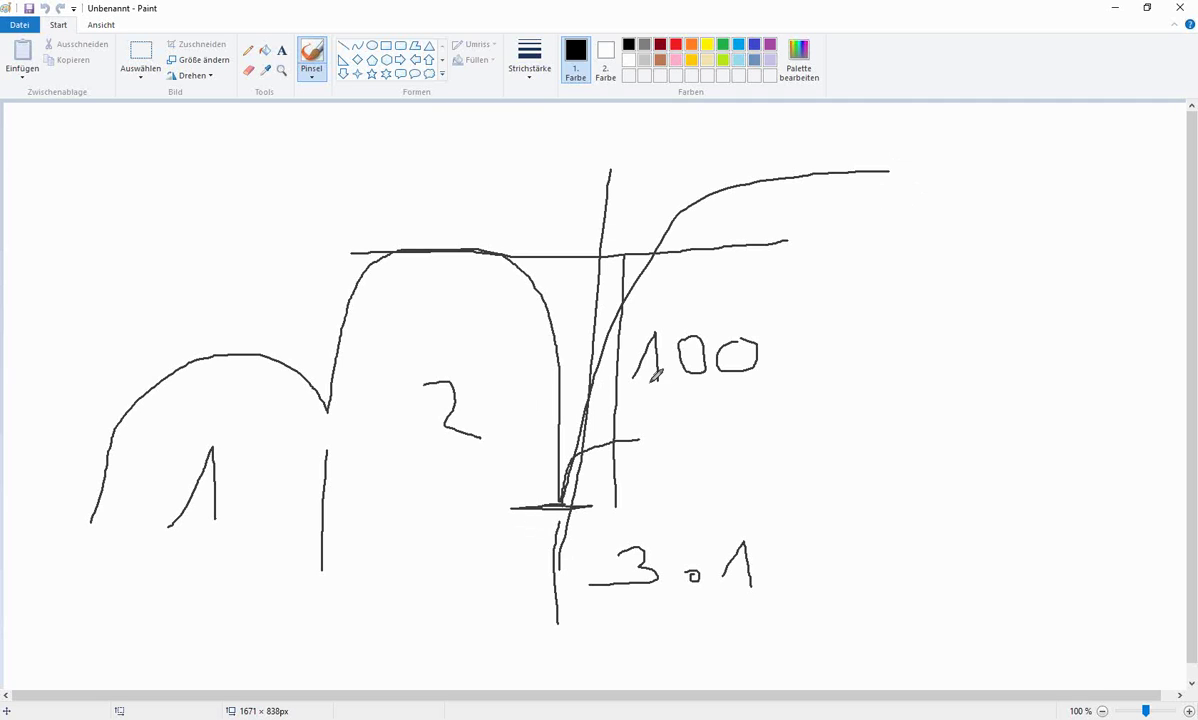
mouse_move(715, 288)
mouse_down()
mouse_move(660, 288)
mouse_move(904, 375)
mouse_move(737, 297)
mouse_up()
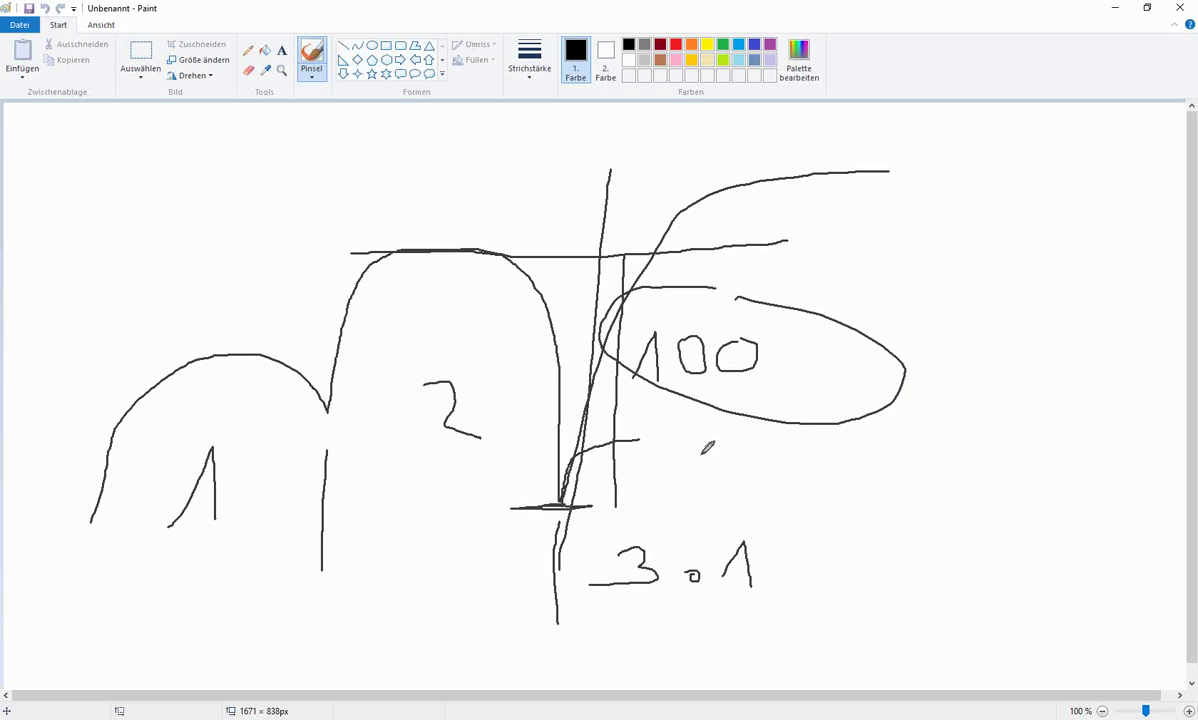
drag(692, 494, 779, 458)
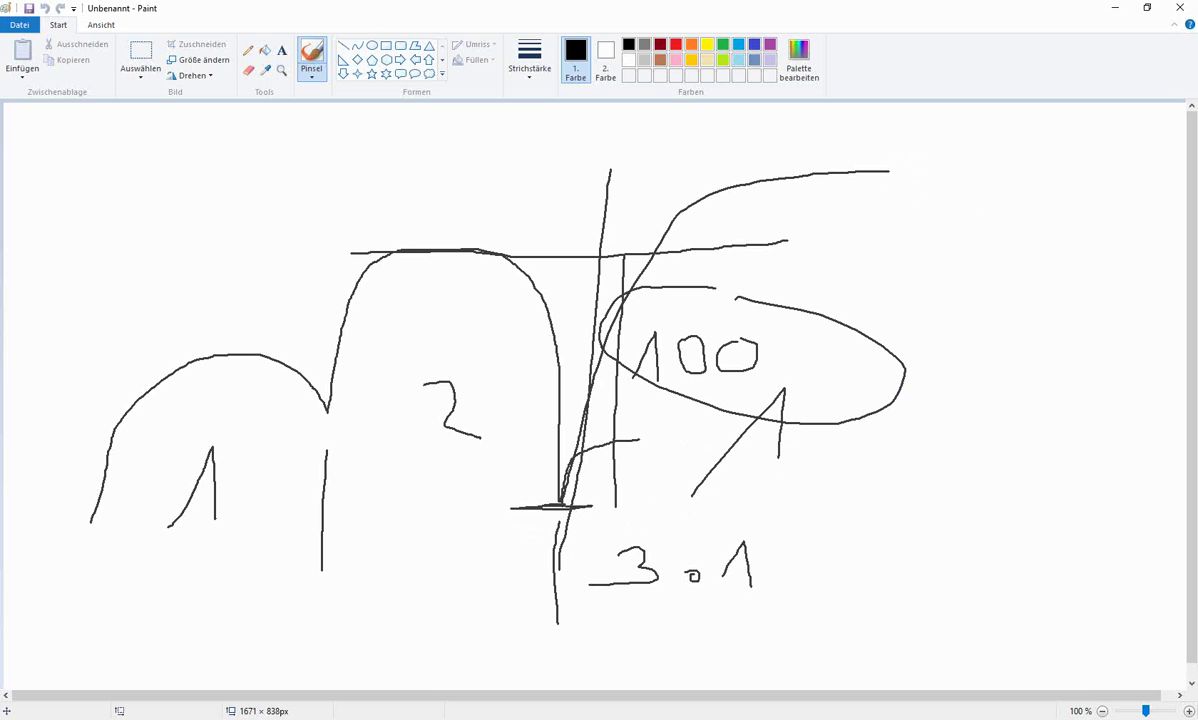
- Clear the Paint canvas and return to the EURUSD H1 chart in MetaTrader
key(ctrl+a)
key(Delete)
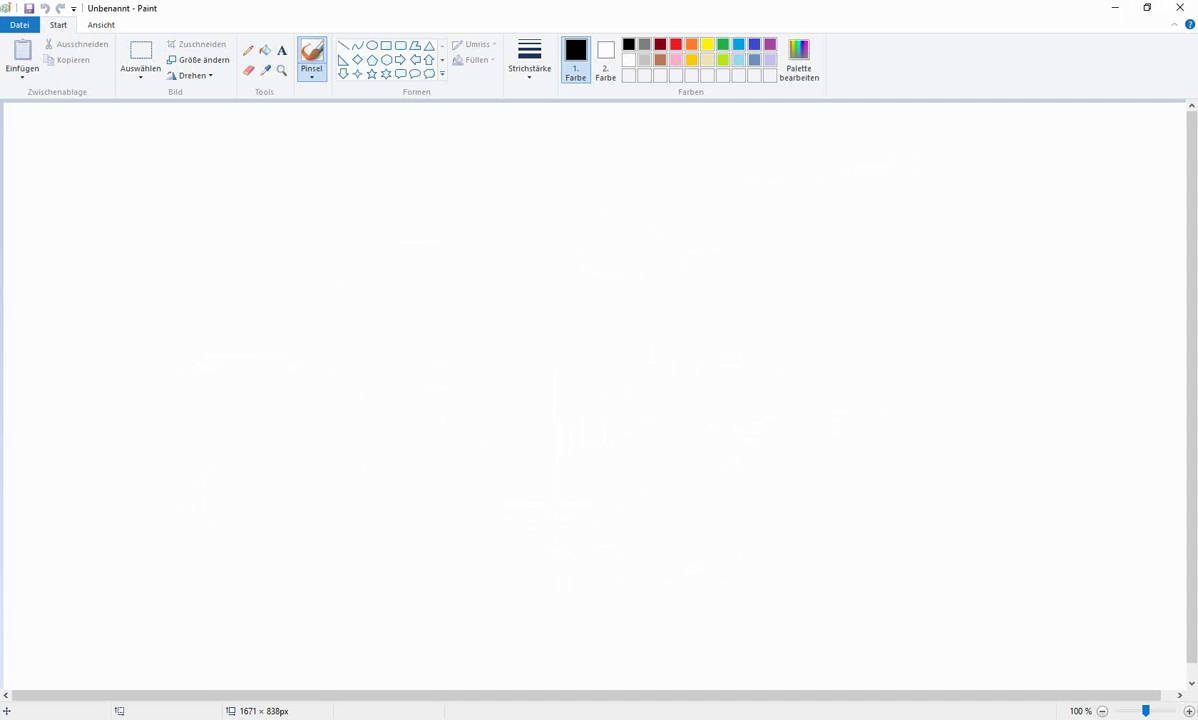
click(1115, 7)
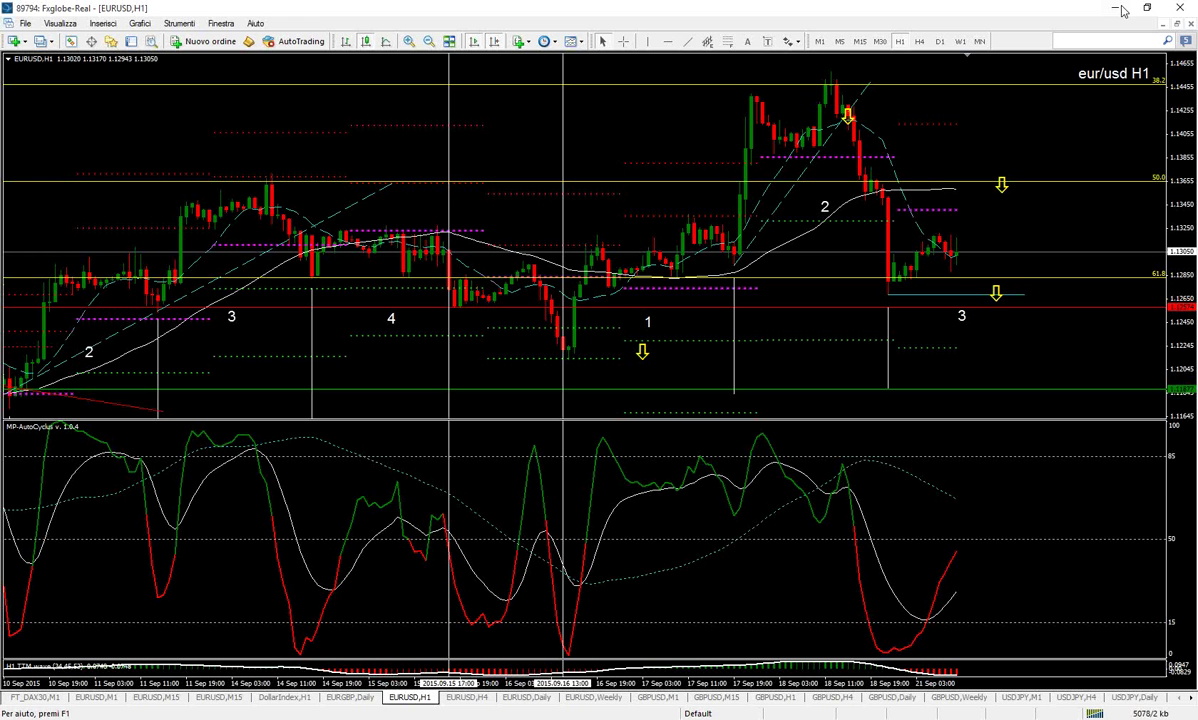
- Examine the EURUSD decline from the 18 September high to the start of cycle 3 with the crosshair
middle_click(890, 274)
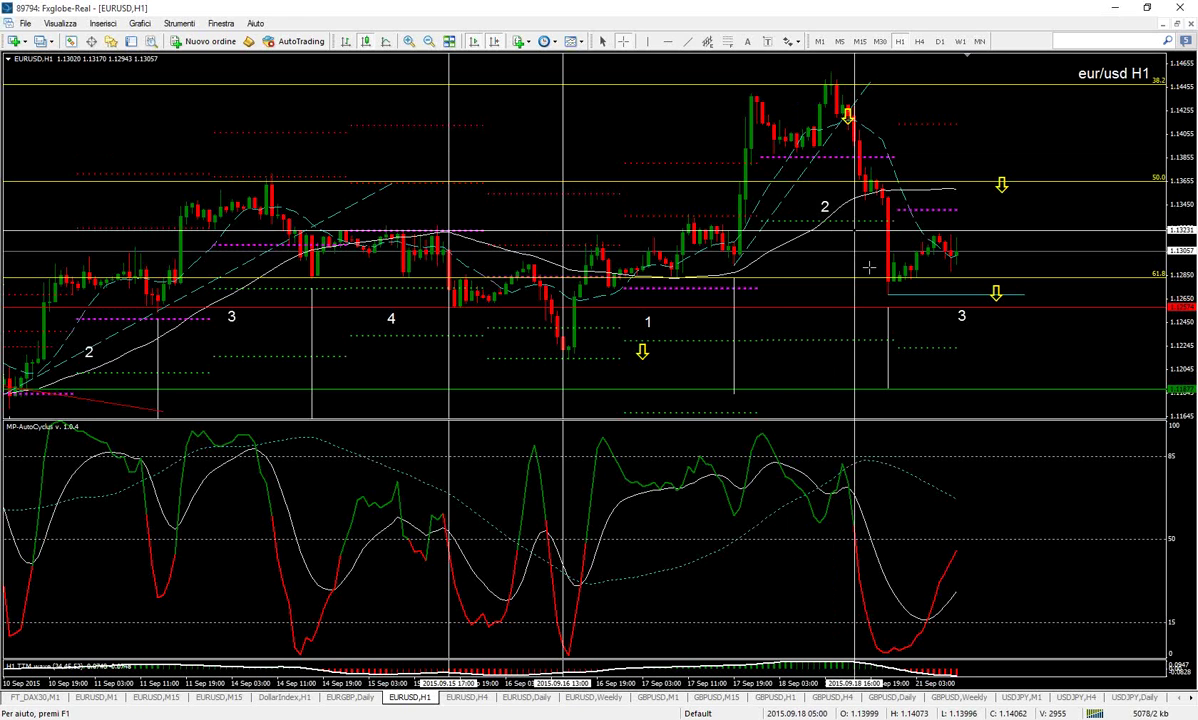
drag(890, 250, 882, 80)
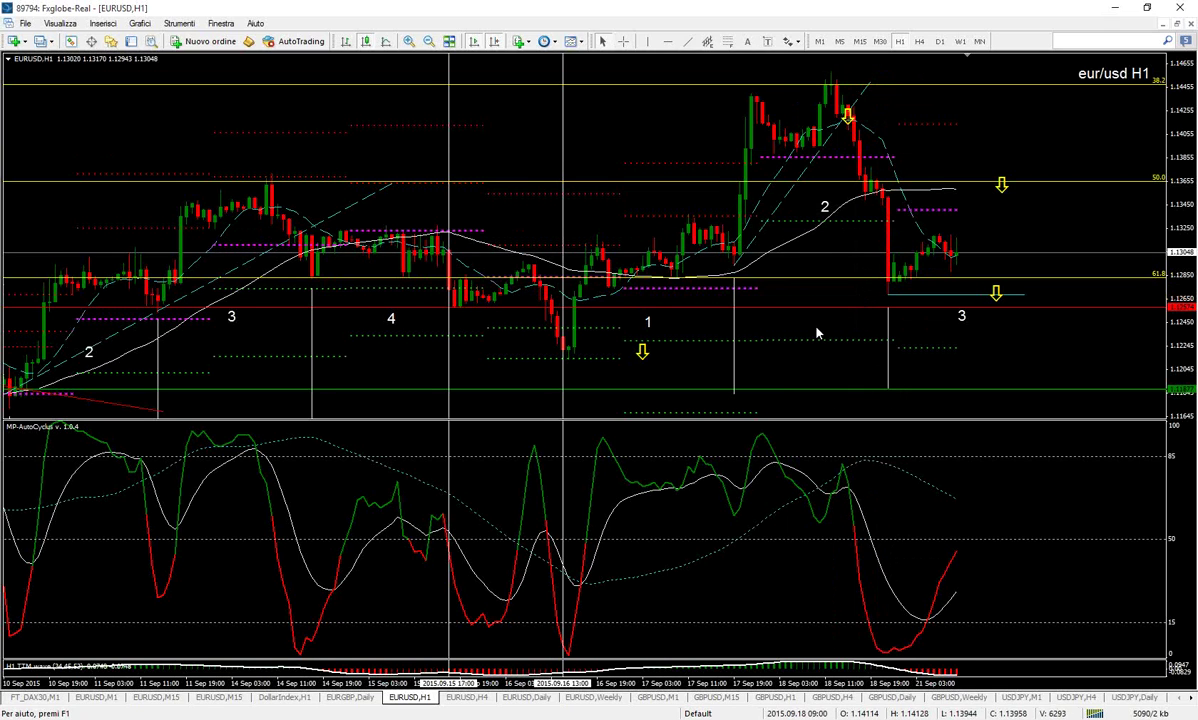
scroll(816, 333, up, 1)
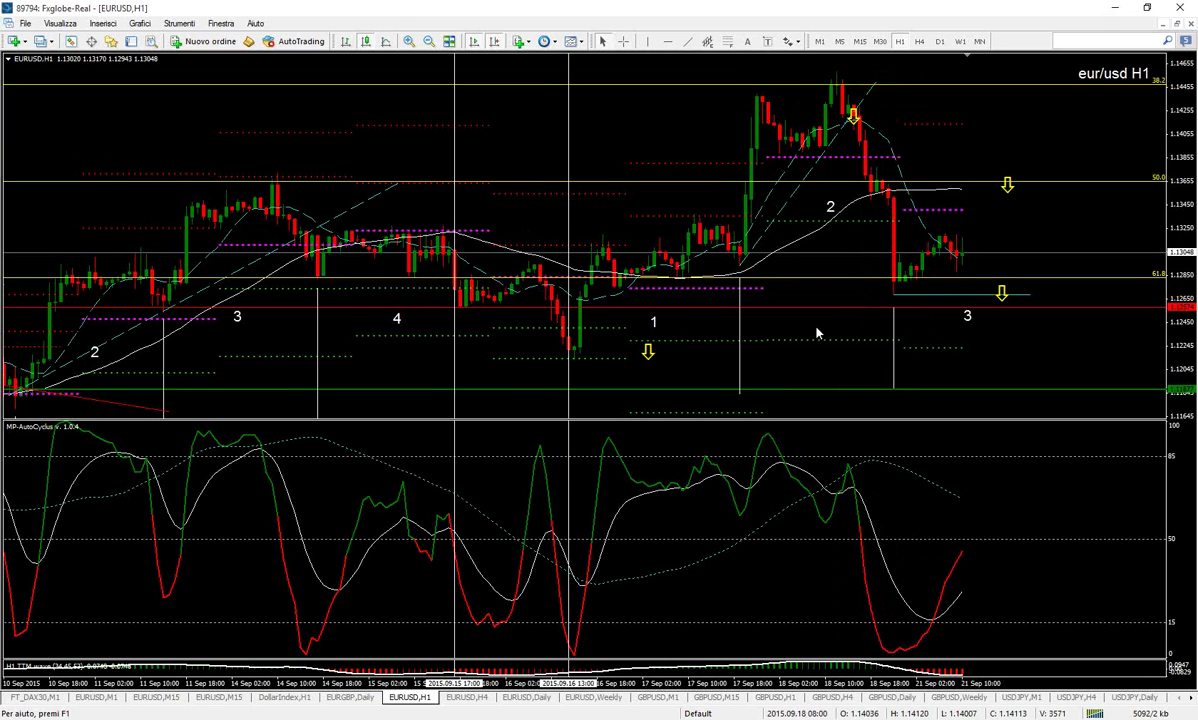
middle_click(809, 279)
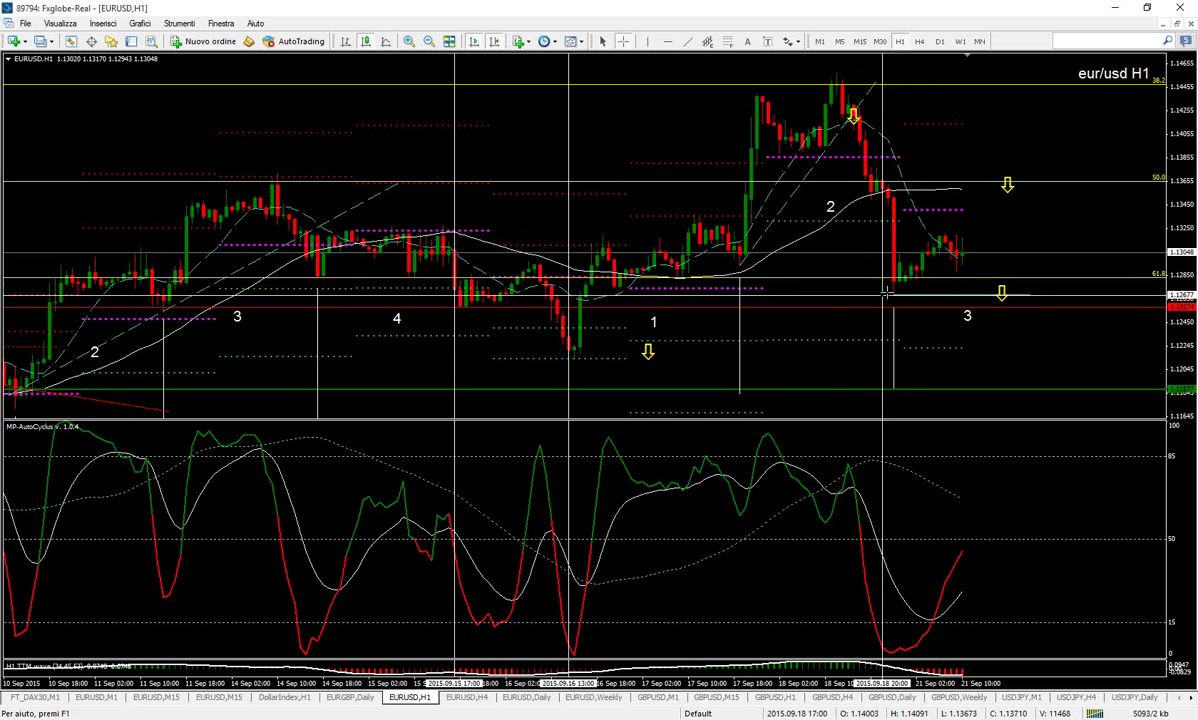
click(950, 283)
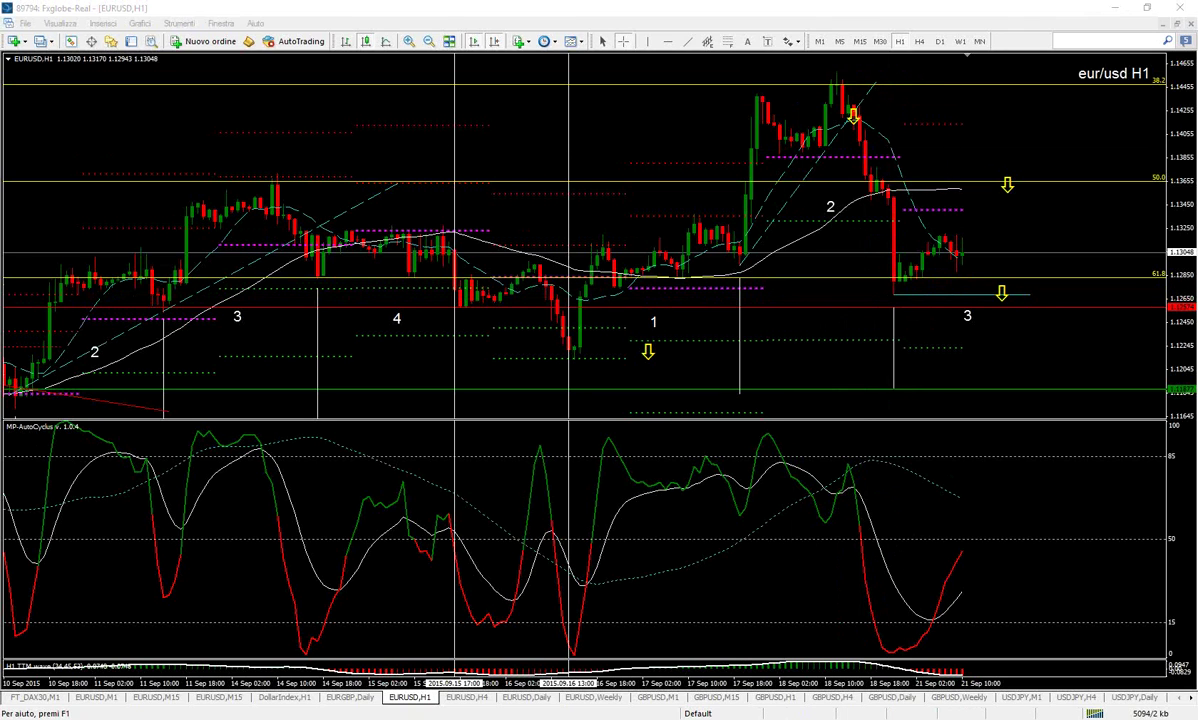
scroll(600, 300, down, 1)
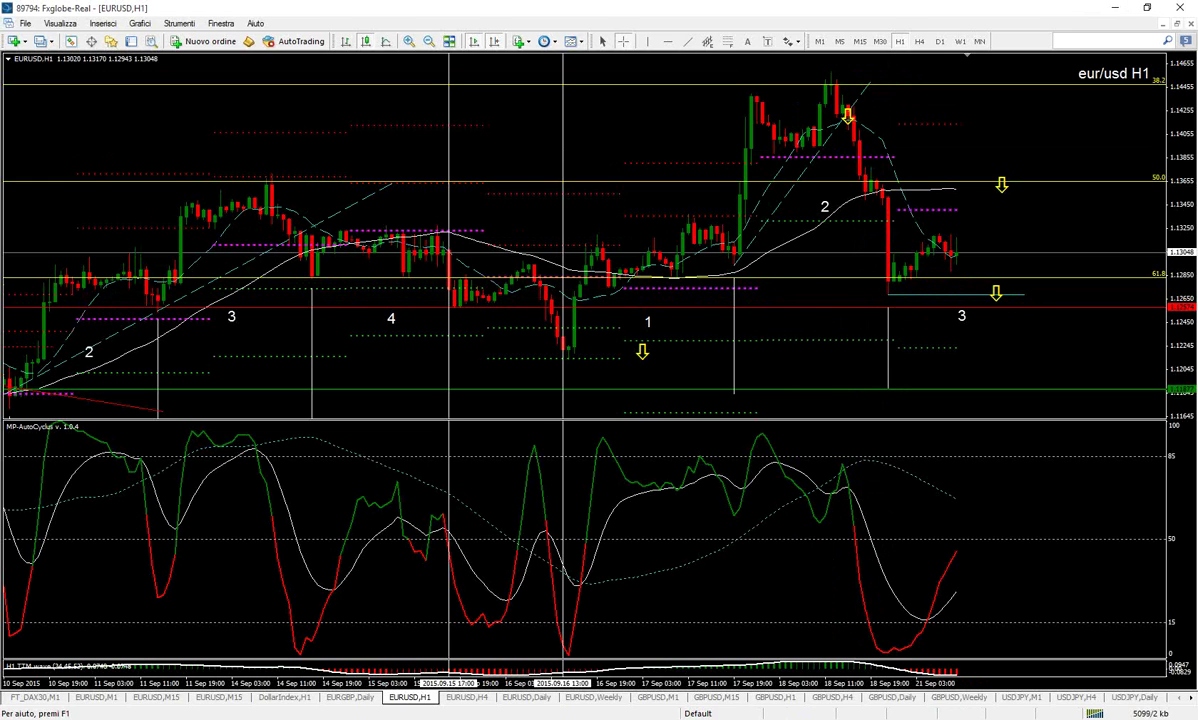
- Sketch two projected cycle arcs from the latest low, handwrite 3, 1 and 2 under them, and draw a U-shaped continuation of the dotted indicator line
mouse_move(886, 295)
mouse_down()
mouse_move(931, 194)
mouse_move(1007, 160)
mouse_move(1034, 202)
mouse_up()
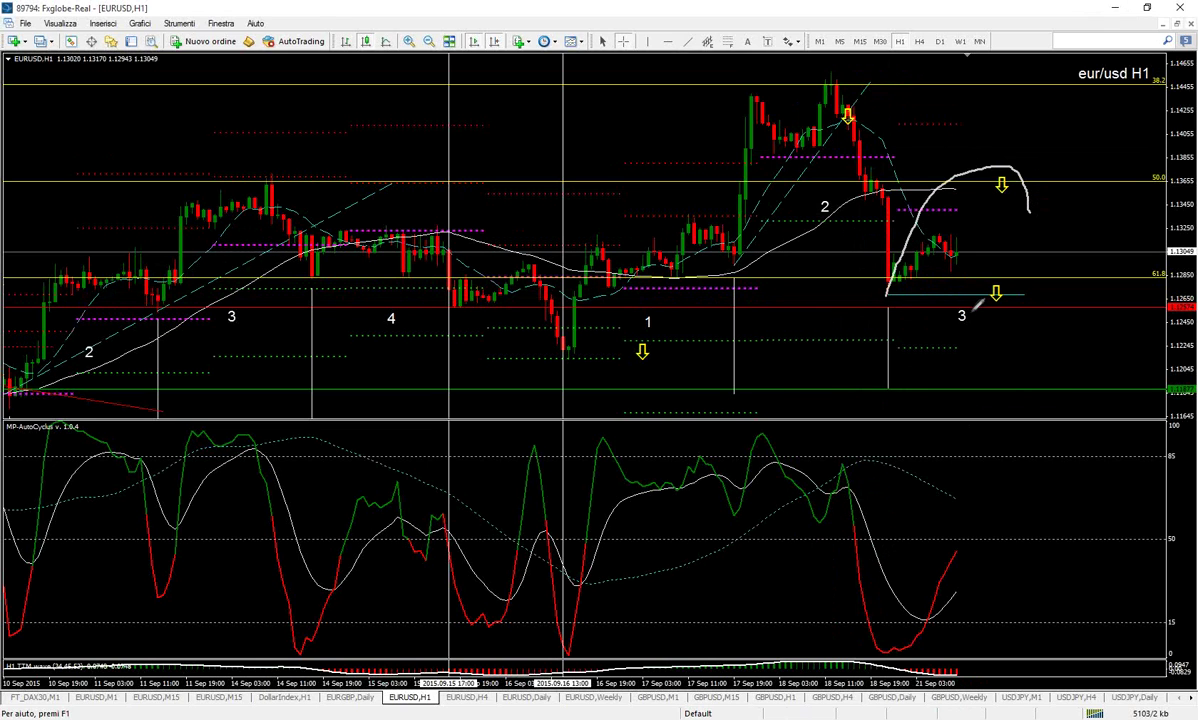
mouse_move(941, 236)
mouse_down()
mouse_move(953, 252)
mouse_move(936, 306)
mouse_up()
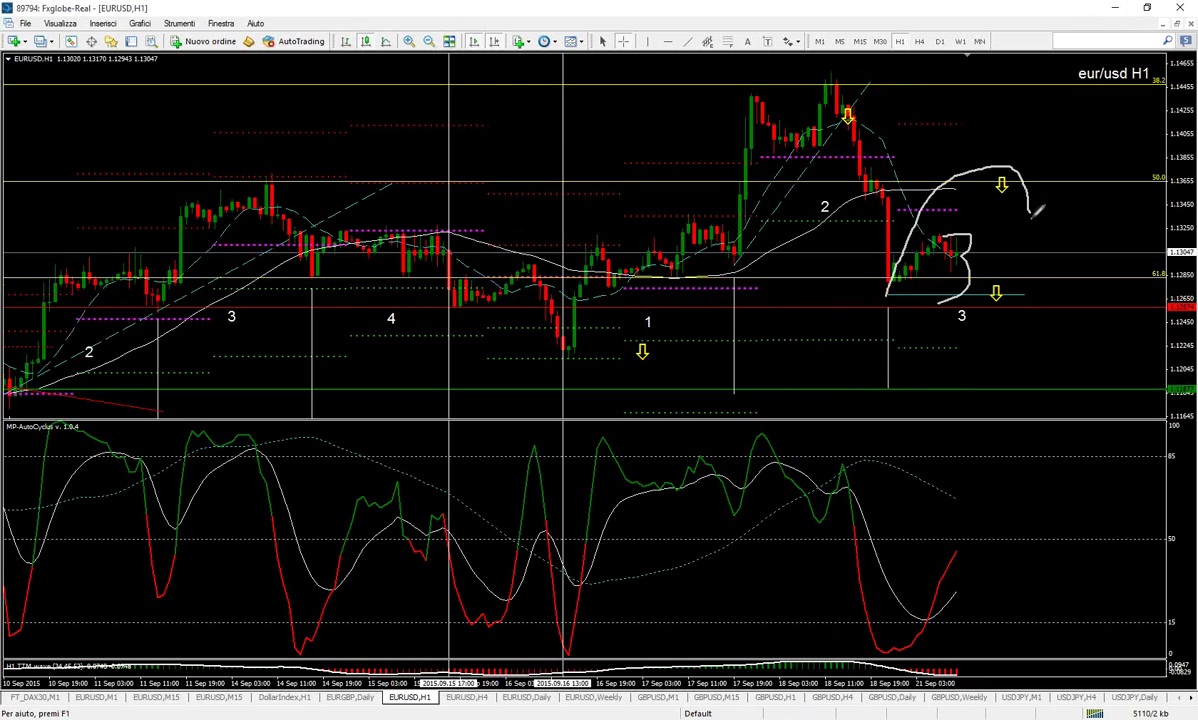
mouse_move(1033, 212)
mouse_down()
mouse_move(1047, 125)
mouse_move(1072, 88)
mouse_move(1123, 93)
mouse_move(1128, 109)
mouse_move(1132, 147)
mouse_move(1122, 212)
mouse_up()
mouse_move(944, 283)
mouse_down()
mouse_move(993, 221)
mouse_move(1002, 272)
mouse_up()
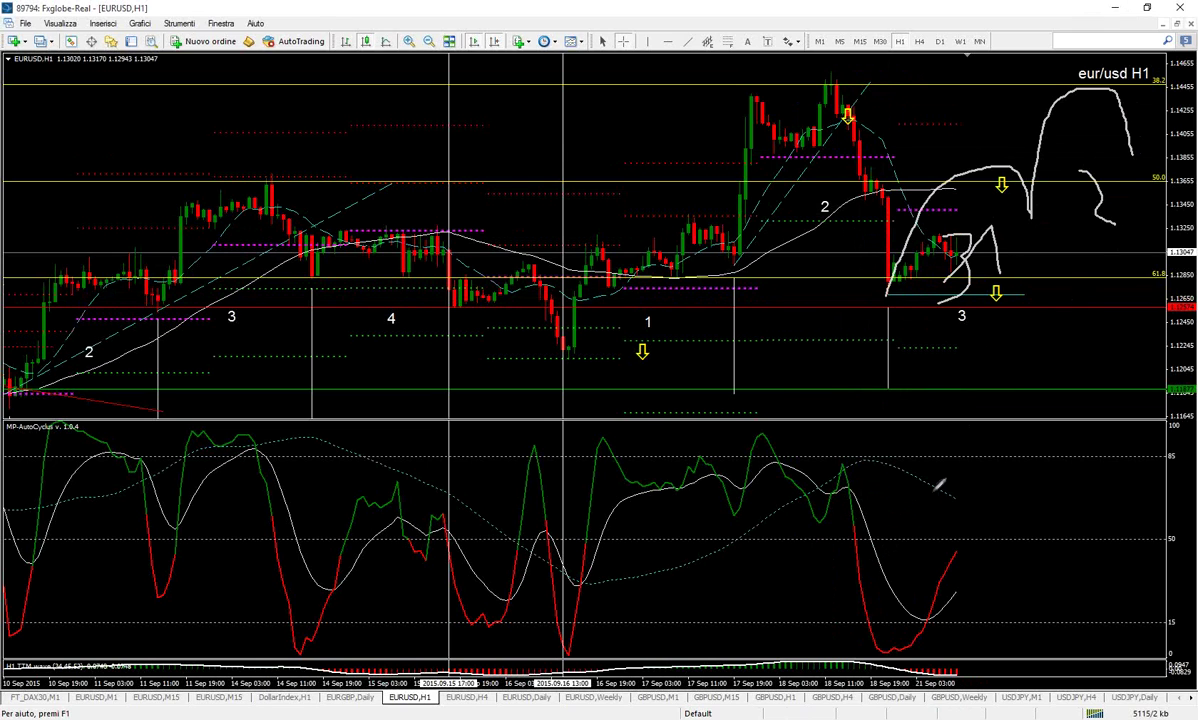
mouse_move(935, 486)
mouse_down()
mouse_move(1010, 525)
mouse_move(1100, 497)
mouse_move(1145, 452)
mouse_up()
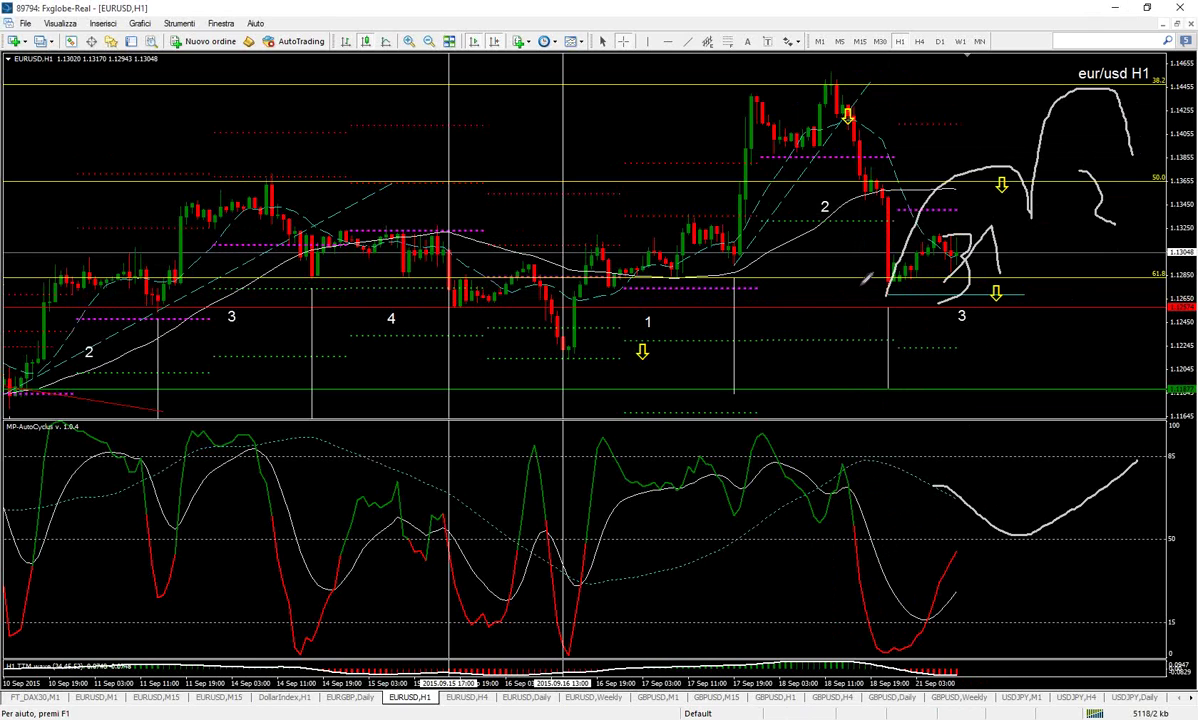
- Draw a vertical line and a backward curve from cycle 3's start, handwrite 1 beside it, then retrace the second projected arc and circle its peak
drag(890, 340, 885, 64)
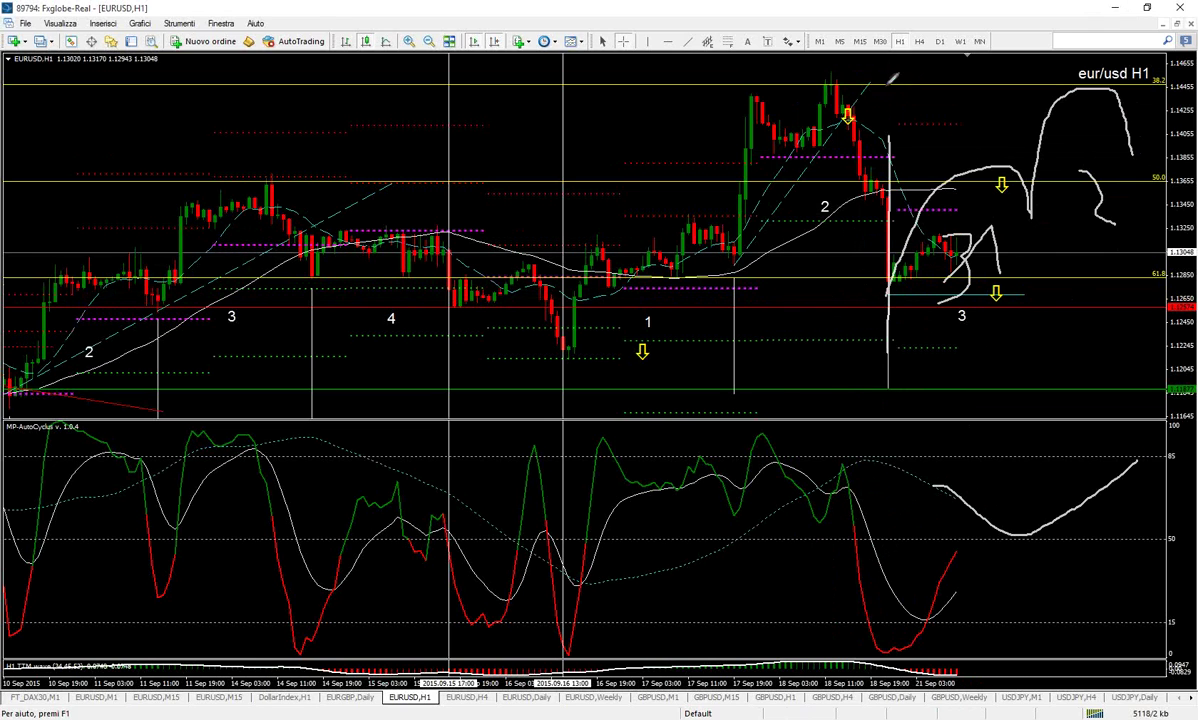
drag(886, 292, 528, 270)
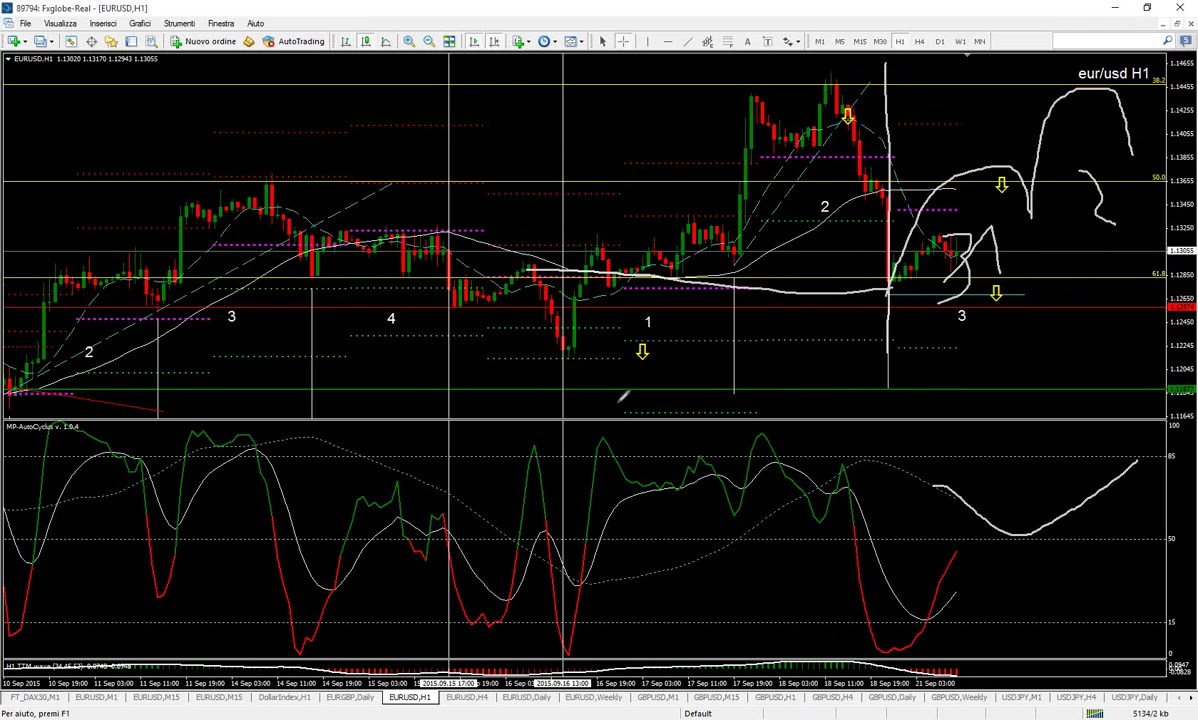
mouse_move(1034, 208)
mouse_down()
mouse_move(1038, 120)
mouse_move(1058, 75)
mouse_move(1095, 72)
mouse_move(1117, 88)
mouse_move(1130, 150)
mouse_move(1110, 74)
mouse_up()
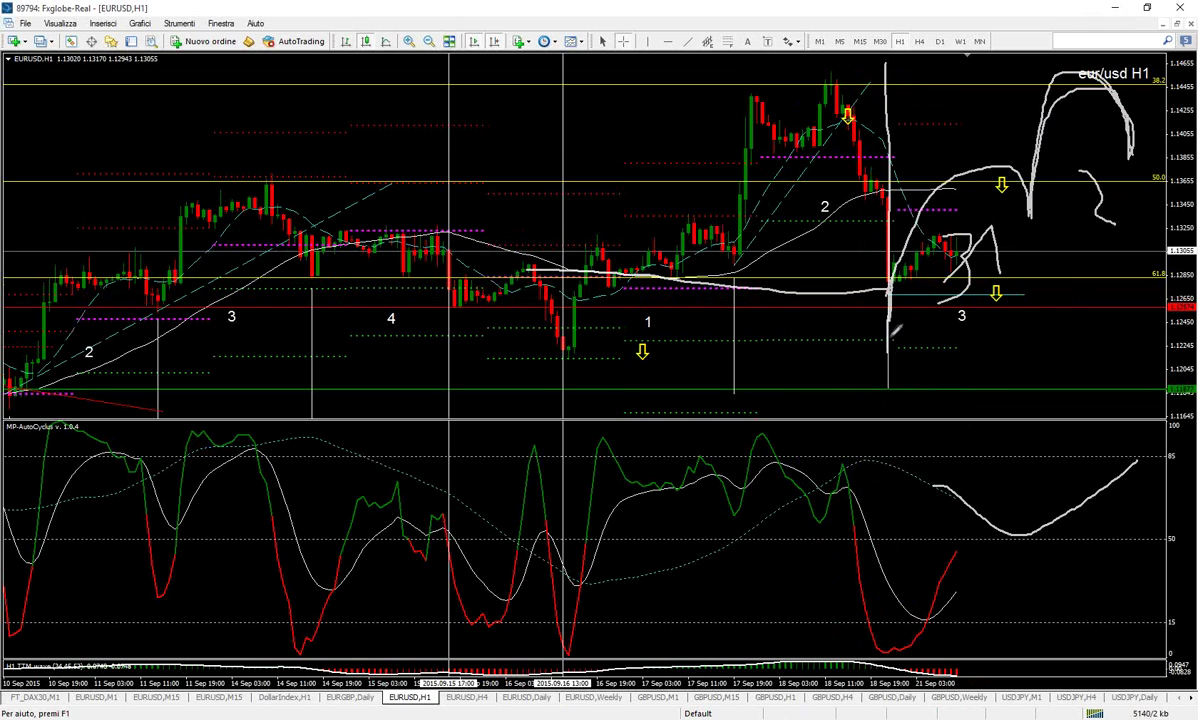
drag(940, 340, 968, 305)
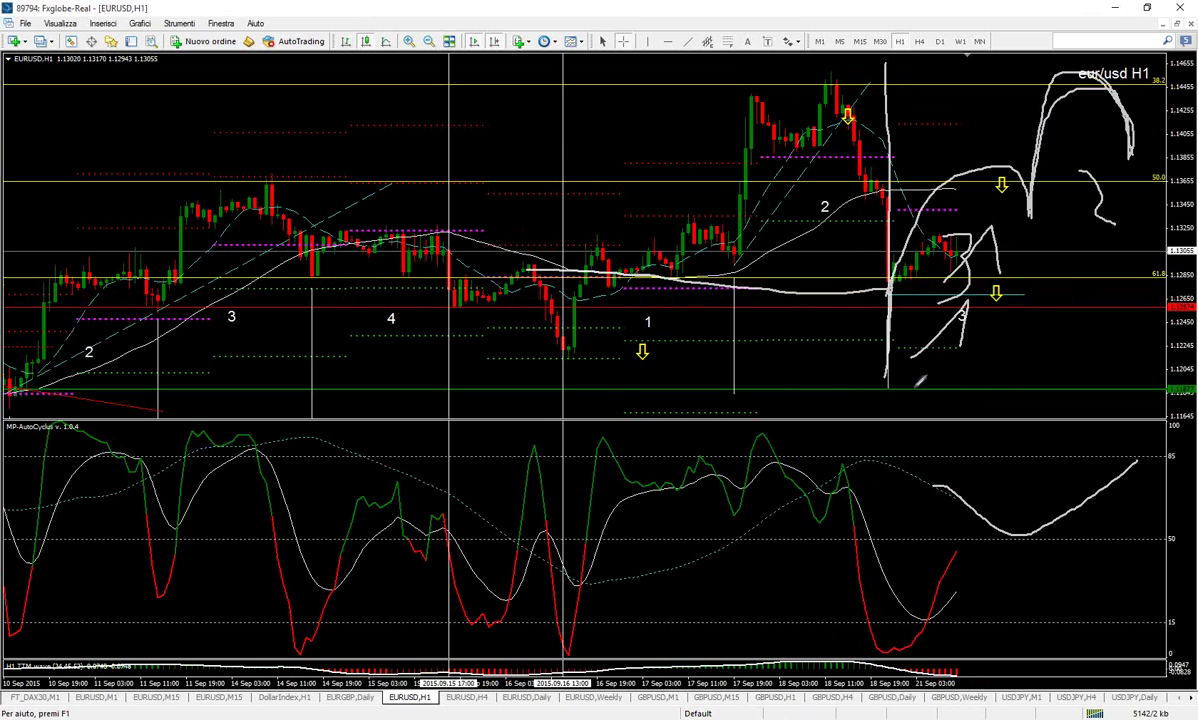
drag(1123, 85, 1075, 88)
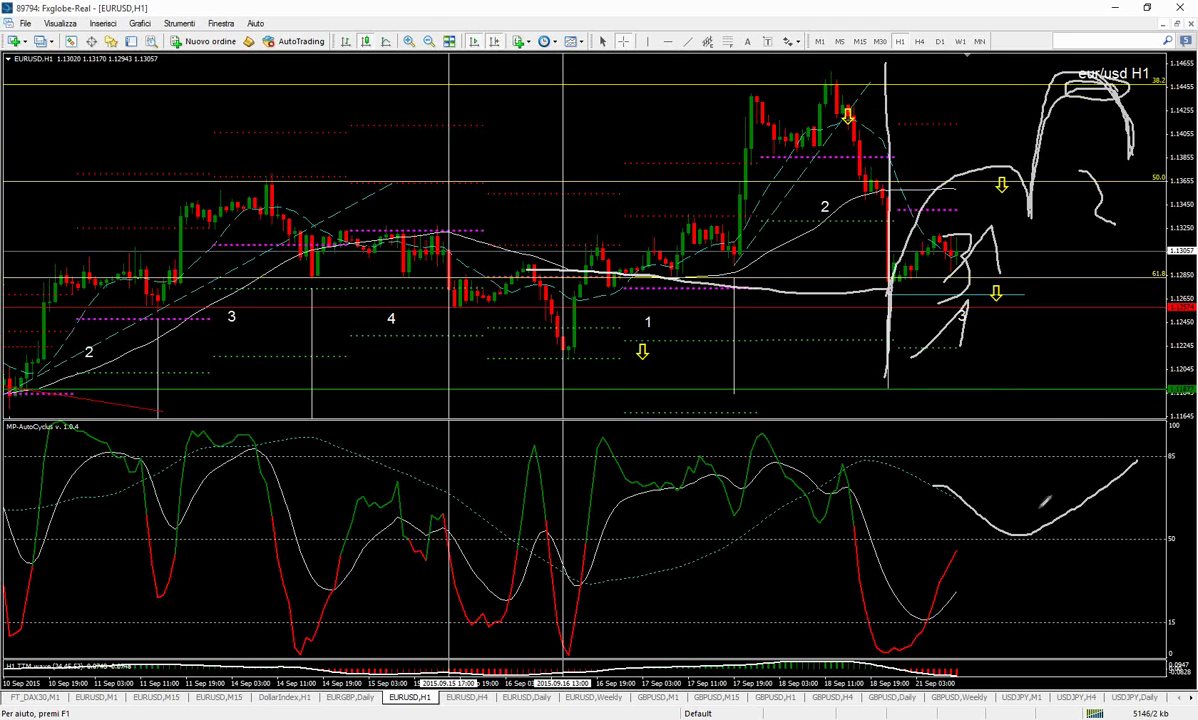
- Sketch the indicator's projected rise to the 85 level and the fall after it, and retrace the dotted line's decline from its latest peak
drag(1124, 455, 1170, 527)
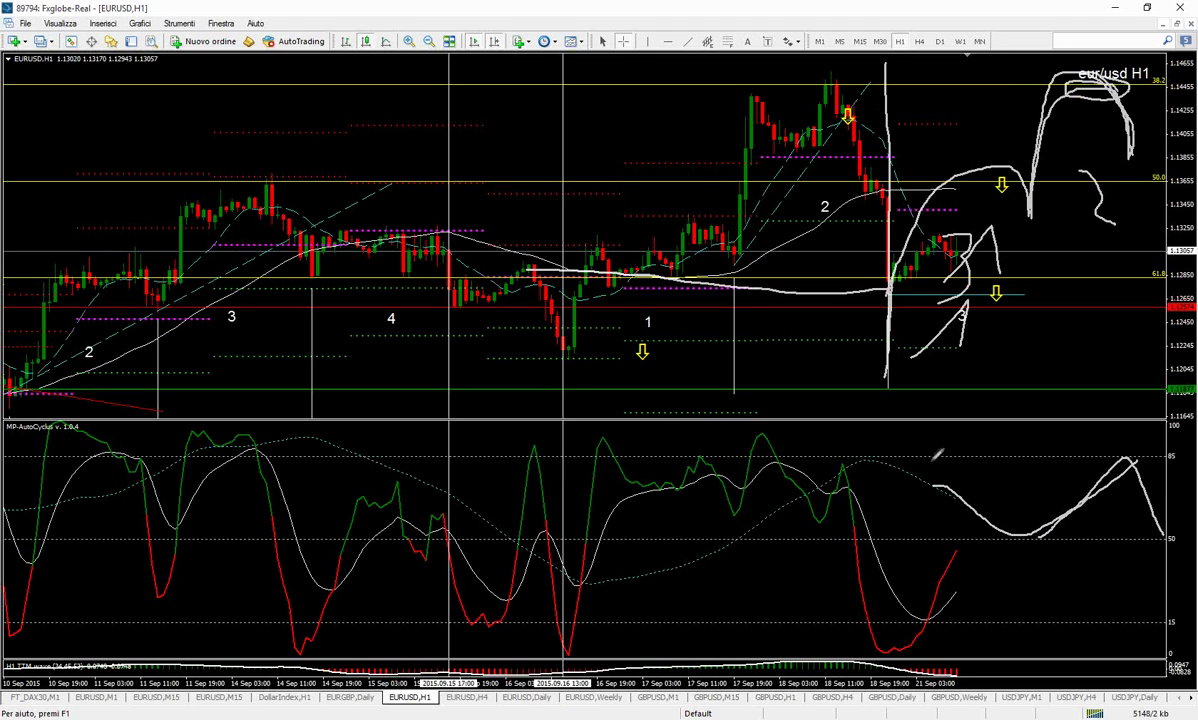
drag(859, 455, 997, 547)
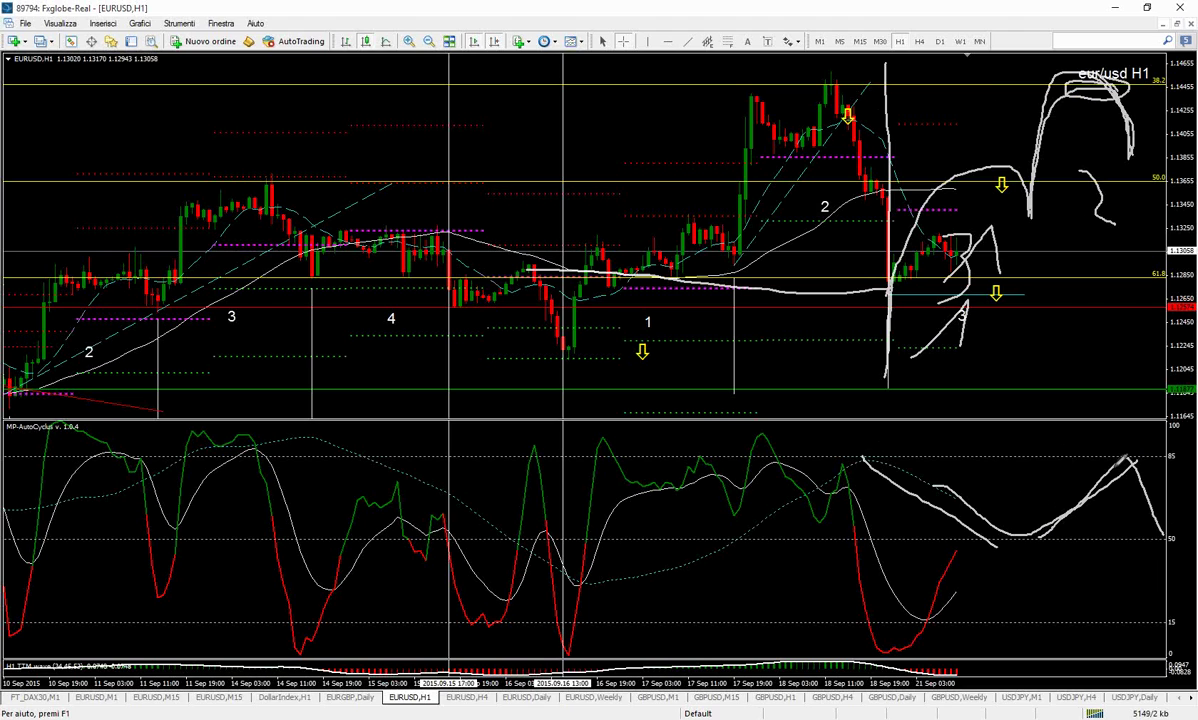
drag(1128, 458, 1147, 535)
- Circle the 18 September high and draw a longer decline from the second projected arc's peak
mouse_move(884, 44)
mouse_down()
mouse_move(818, 78)
mouse_move(892, 62)
mouse_up()
drag(1121, 80, 1148, 235)
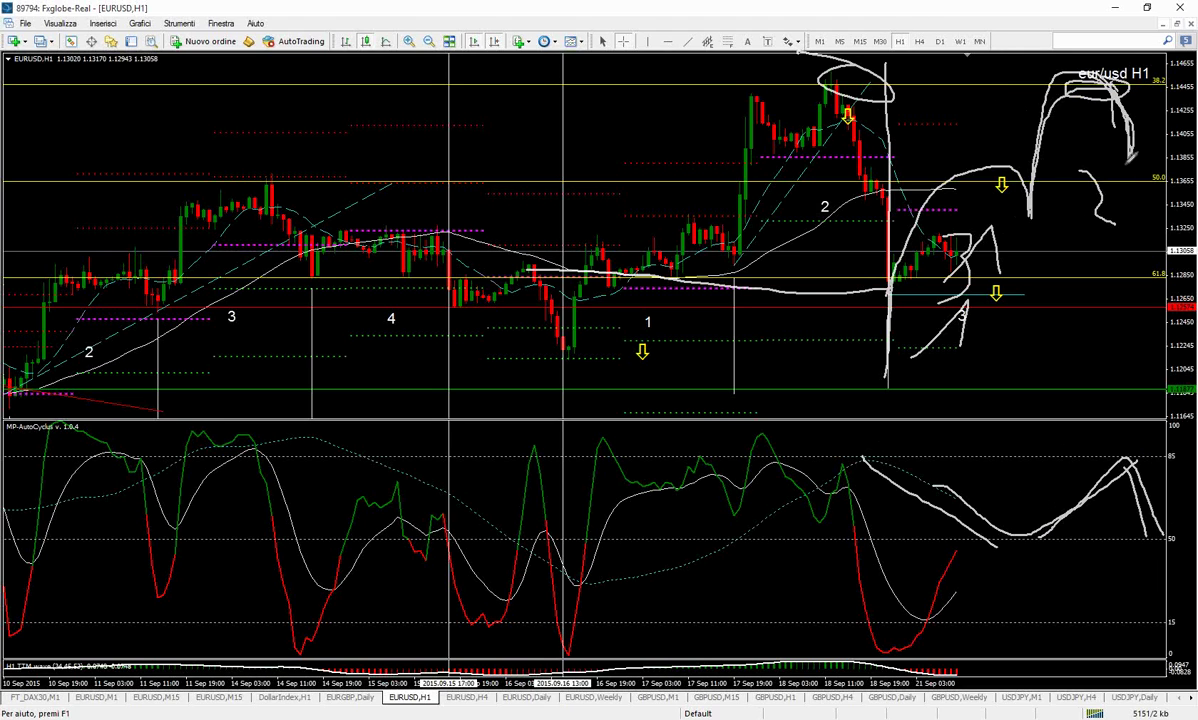
text(3)
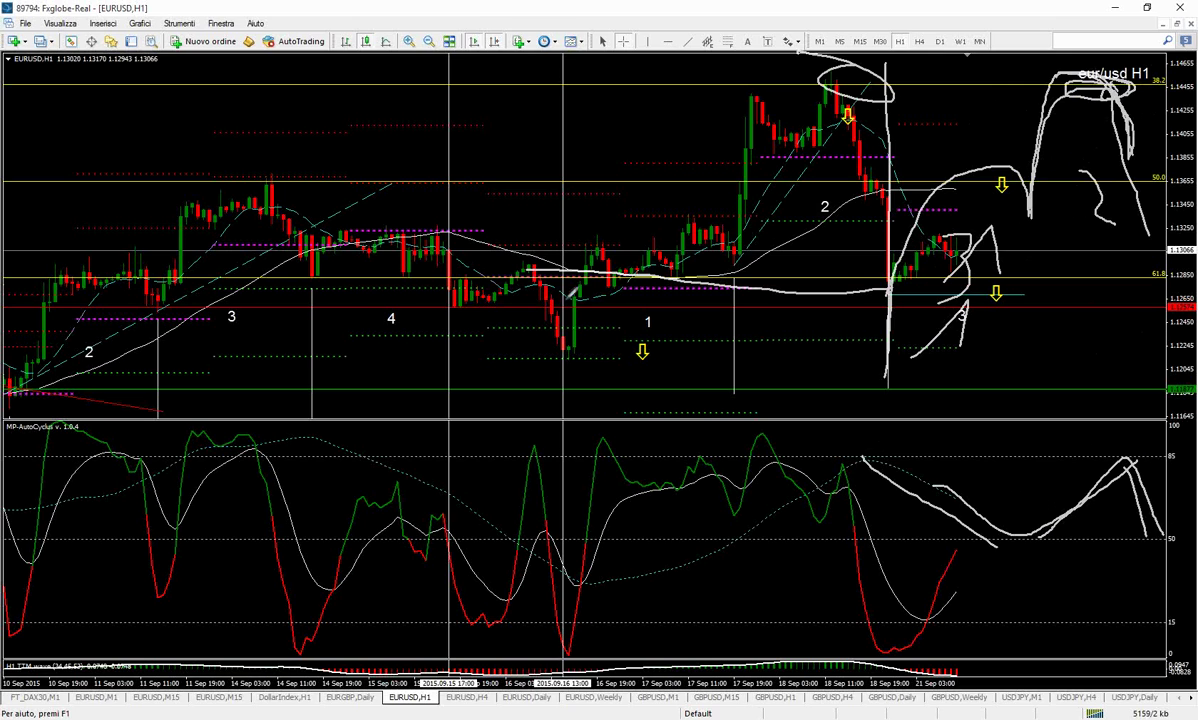
- Draw two large arcs from the 16 September low, loop the actual and projected highs together, and outline the zone around the 50.0 retracement
mouse_move(556, 318)
mouse_down()
mouse_move(893, 144)
mouse_move(955, 240)
mouse_move(940, 117)
mouse_move(1030, 75)
mouse_move(1062, 100)
mouse_up()
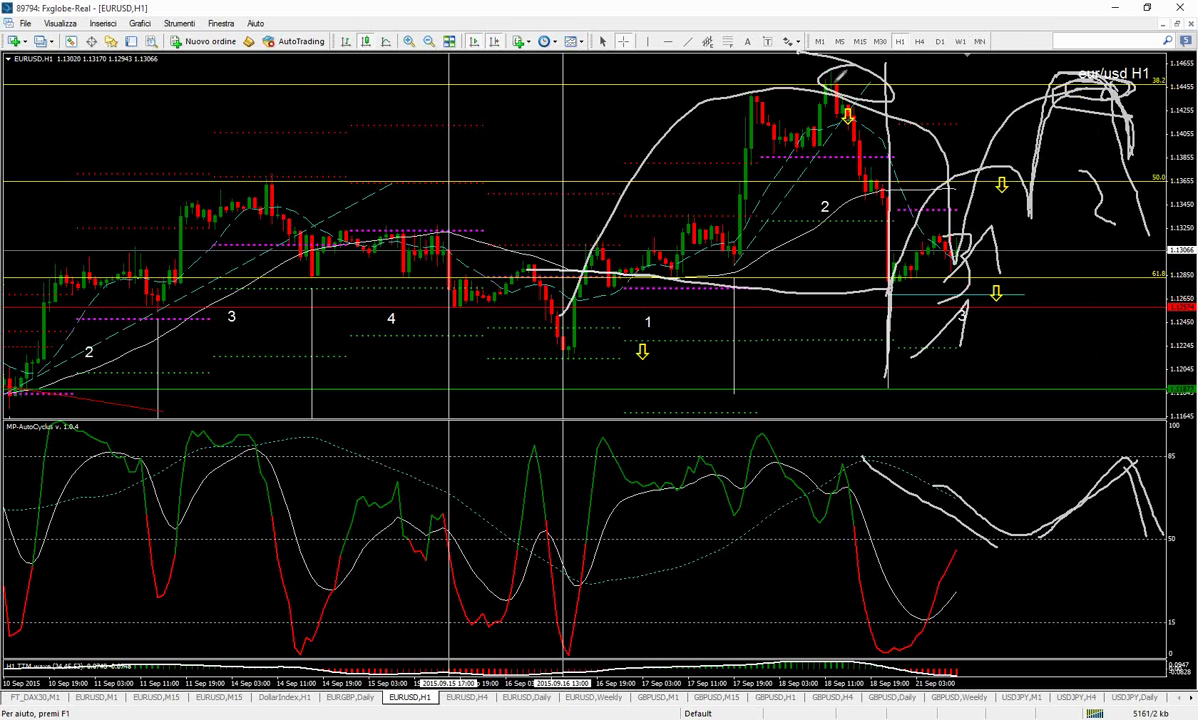
mouse_move(805, 86)
mouse_down()
mouse_move(1010, 92)
mouse_move(1063, 78)
mouse_move(935, 60)
mouse_move(785, 66)
mouse_up()
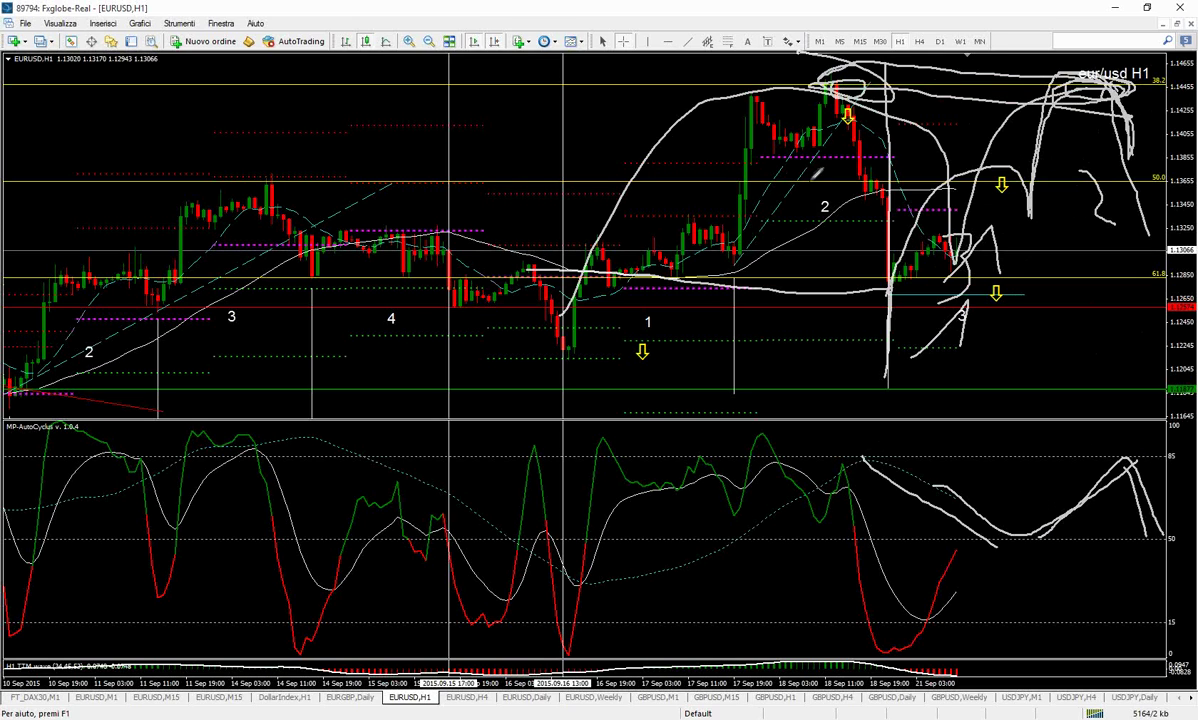
mouse_move(790, 176)
mouse_down()
mouse_move(830, 196)
mouse_move(1005, 225)
mouse_move(1018, 162)
mouse_move(920, 160)
mouse_move(1102, 175)
mouse_move(1106, 292)
mouse_up()
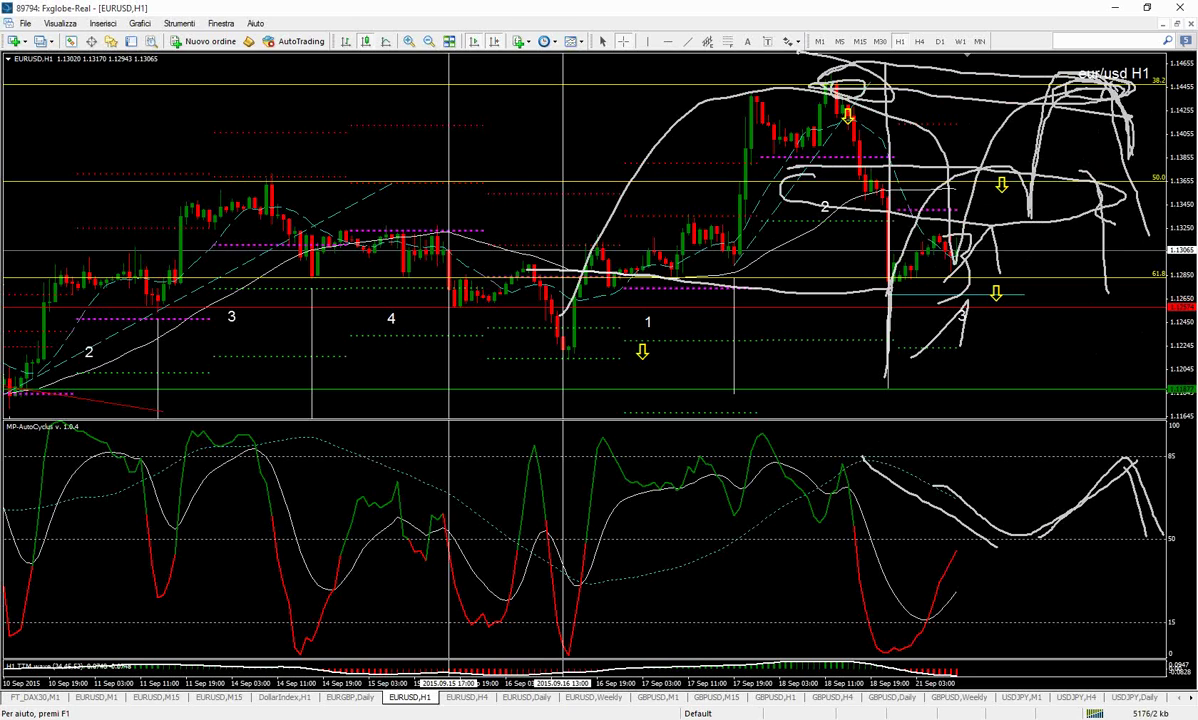
- Clear all freehand sketches and bring up the EURUSD H4 chart, enlarged one level
key(Escape)
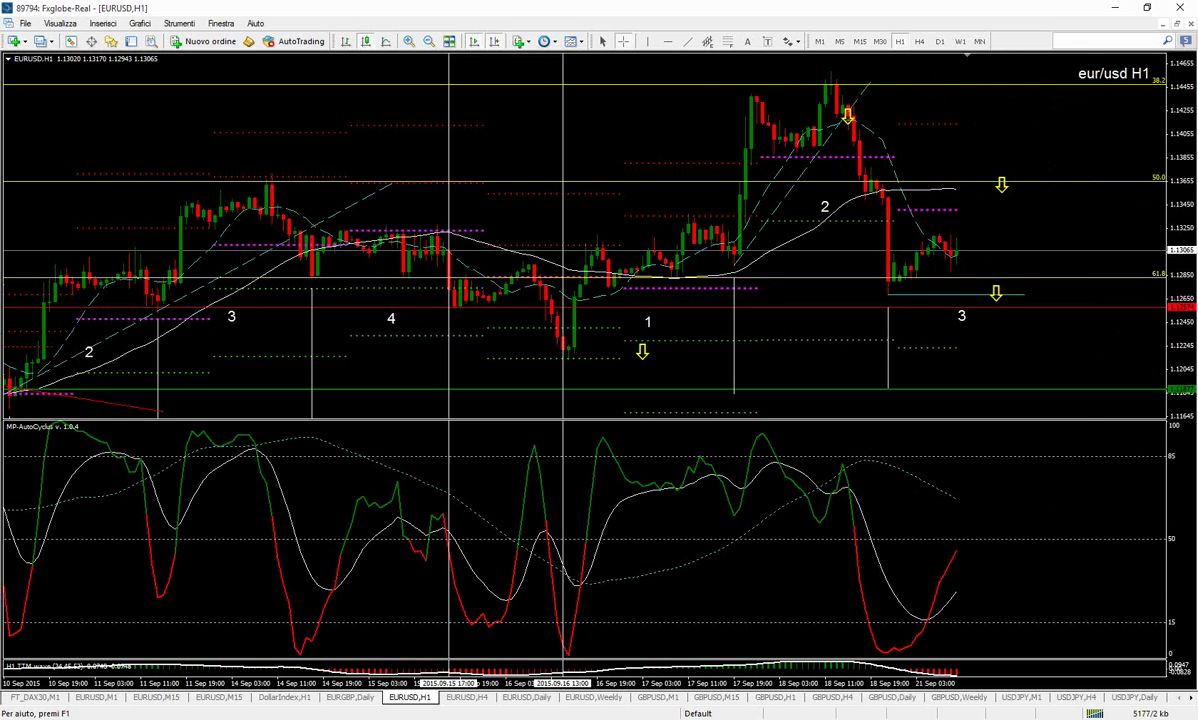
key(Escape)
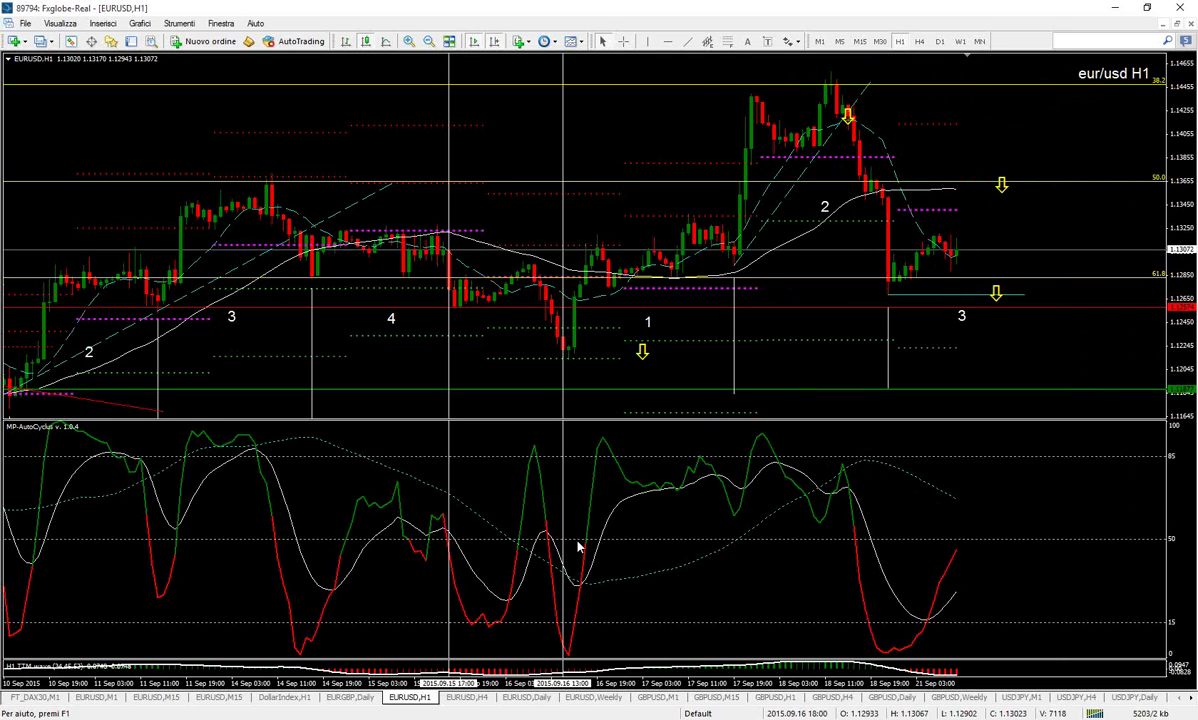
click(467, 697)
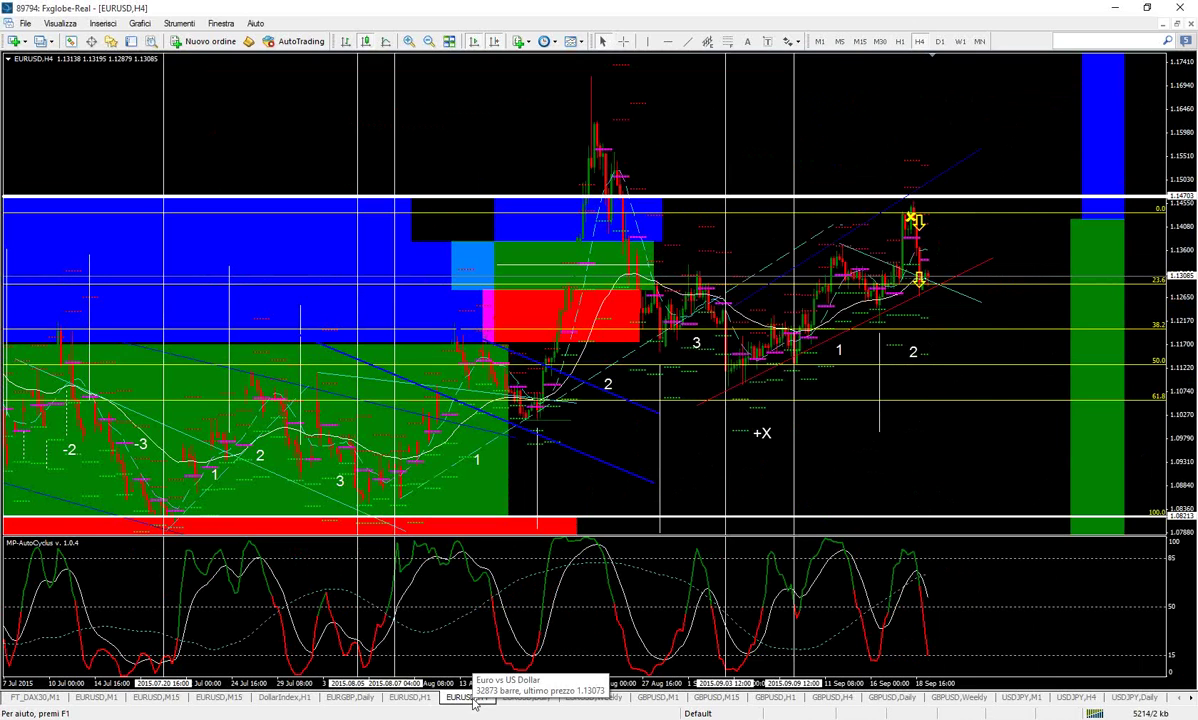
click(409, 41)
- Examine the H4 drop from the 18 September high and the 16 September start of cycle 2 with the crosshair
middle_click(905, 390)
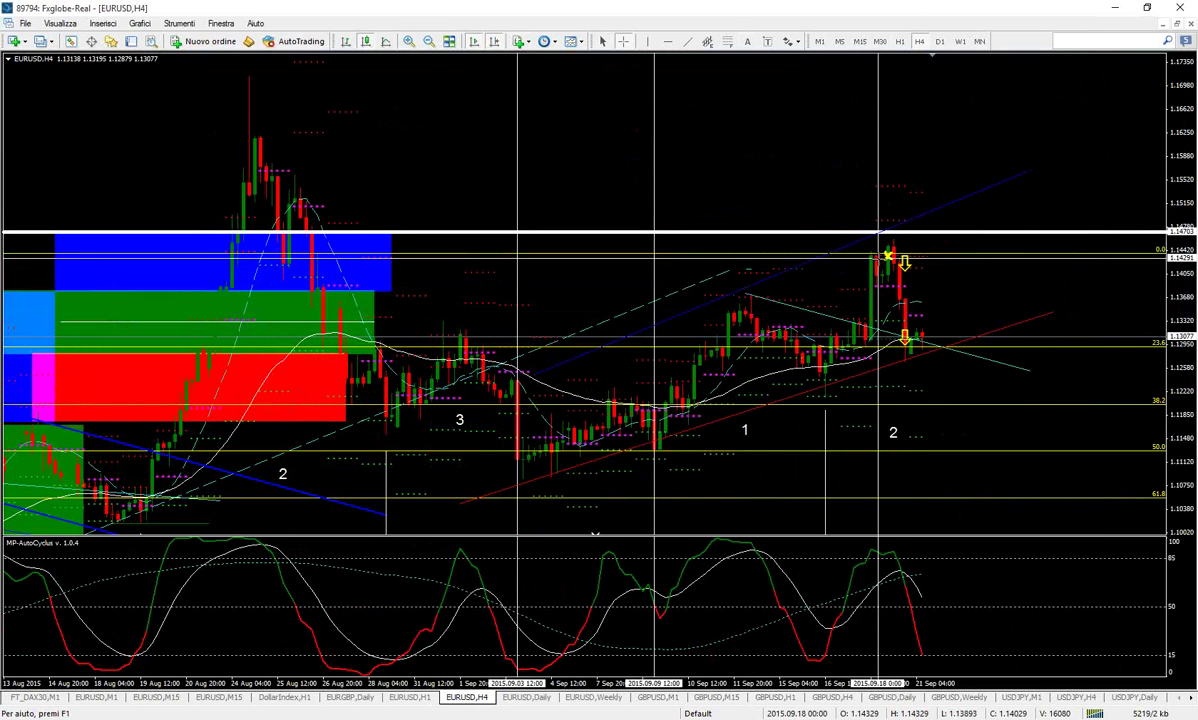
drag(893, 256, 917, 352)
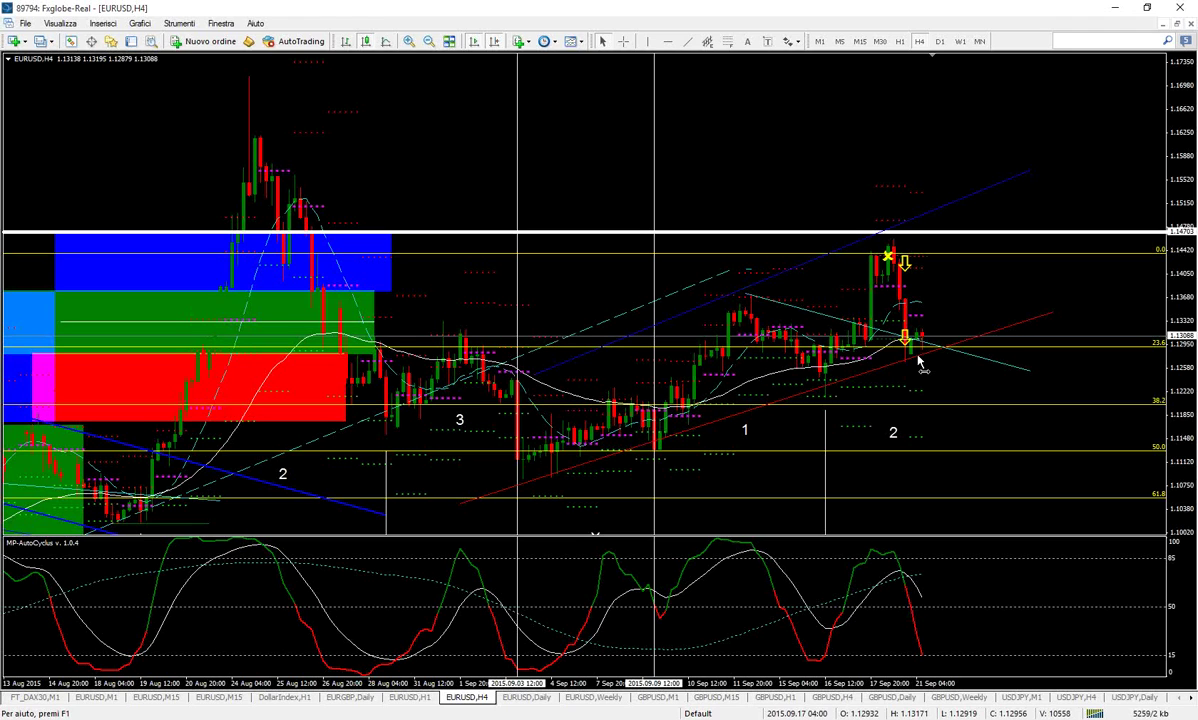
middle_click(862, 410)
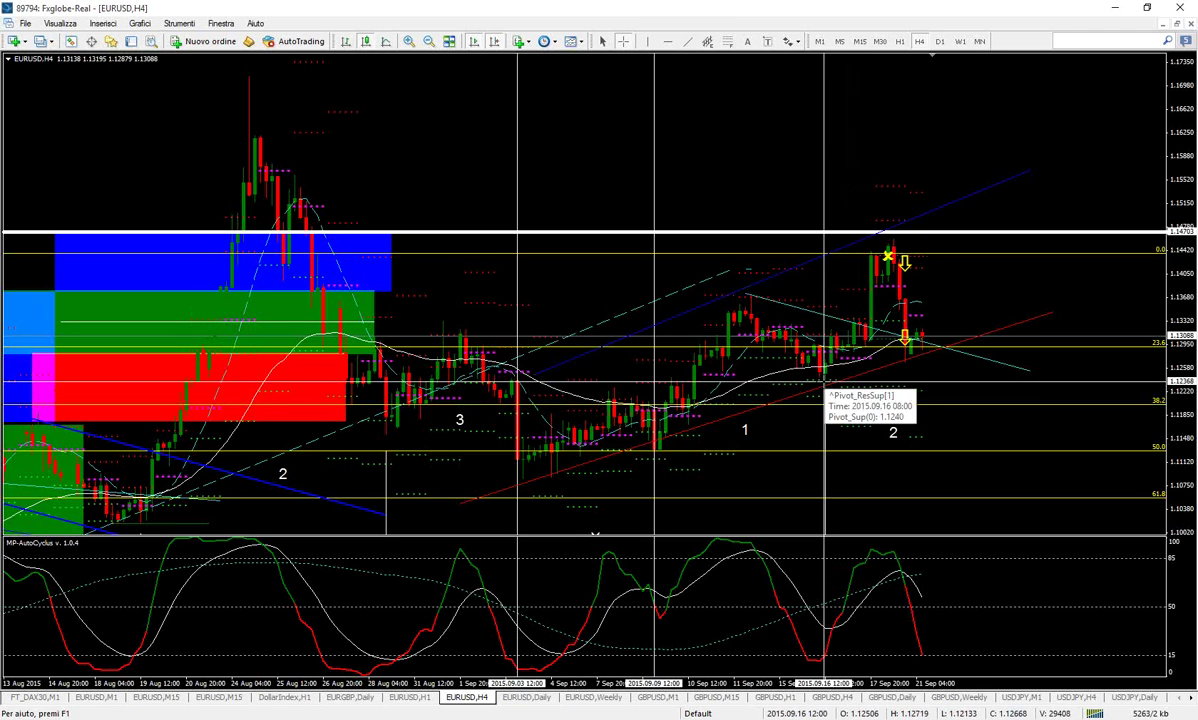
middle_click(967, 264)
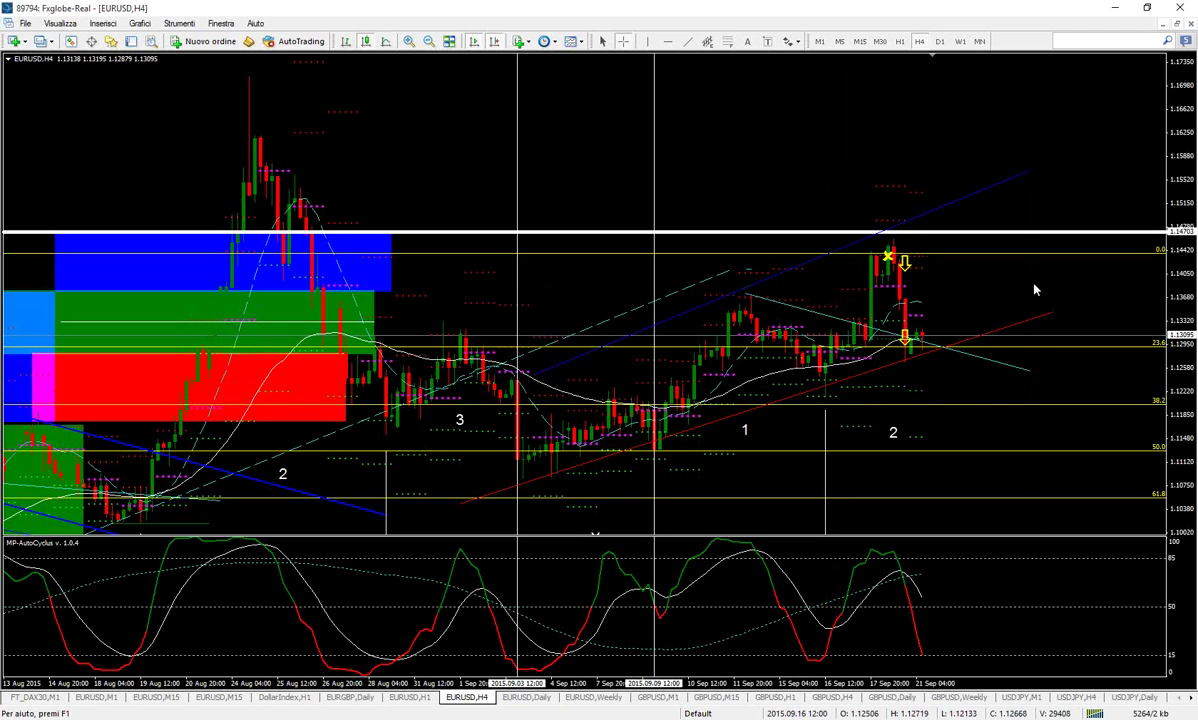
- Examine H4 cycle 2 at closer zoom, from the 16 September low to the 18 September low, along with its indicator turn
click(407, 50)
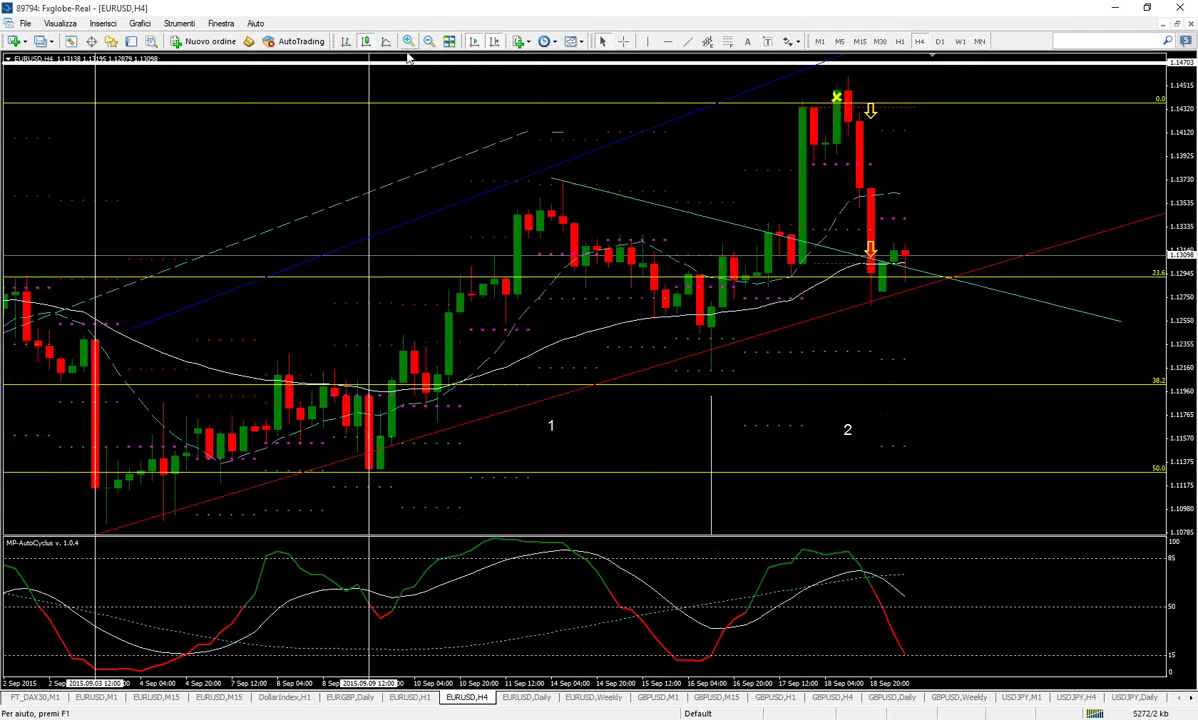
middle_click(691, 406)
drag(690, 378, 716, 525)
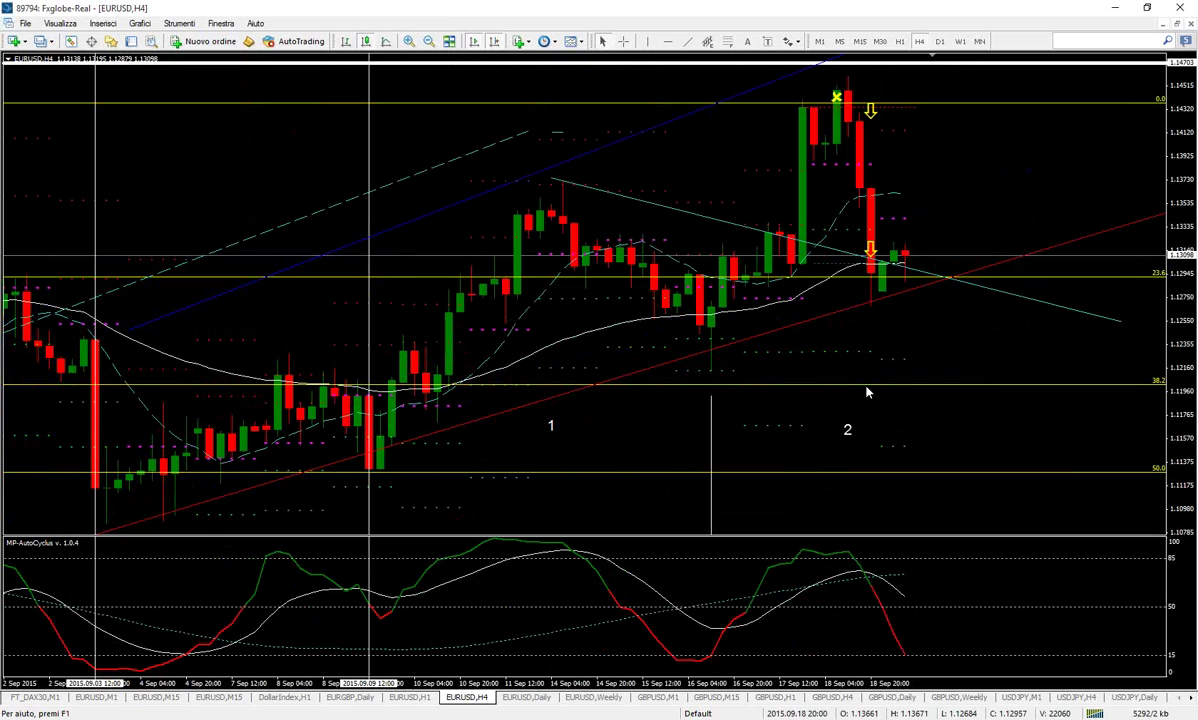
middle_click(721, 380)
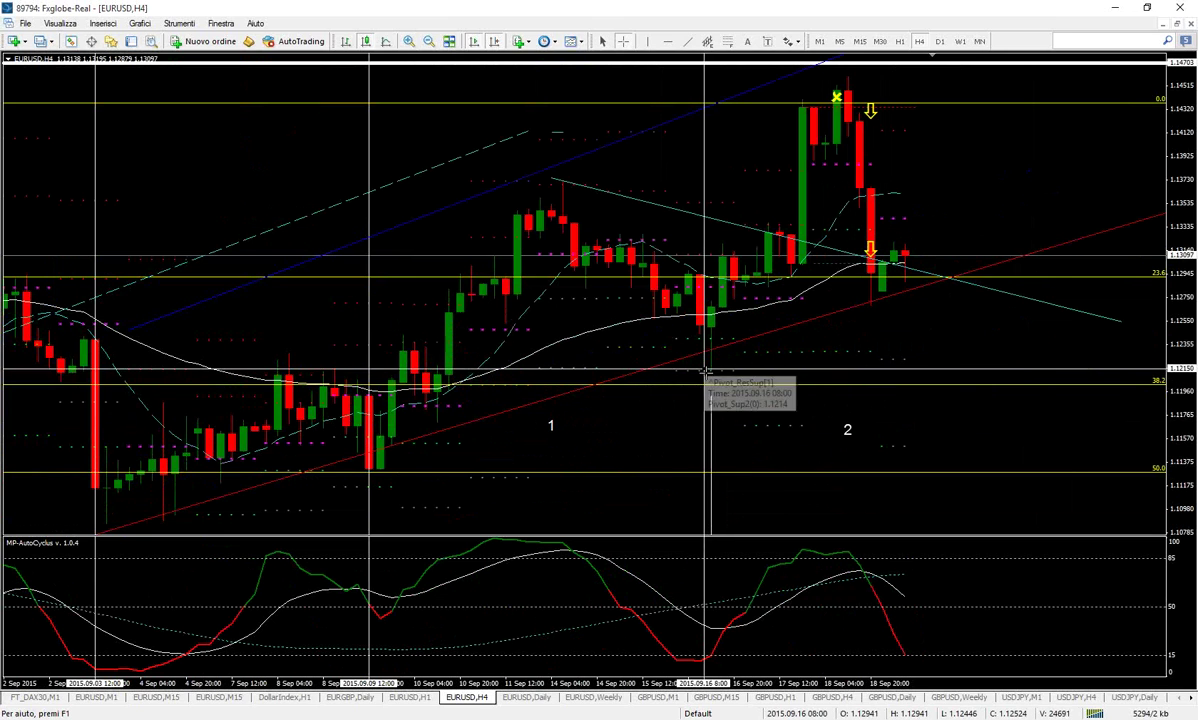
mouse_move(713, 380)
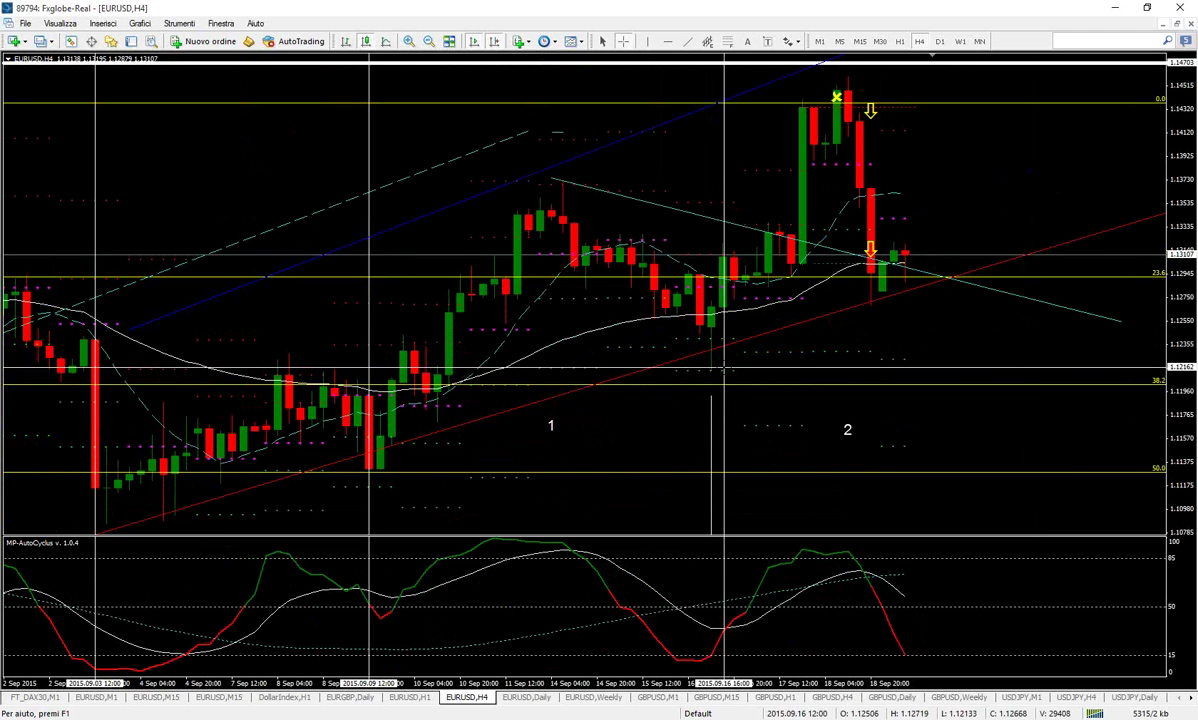
mouse_move(712, 370)
mouse_down()
mouse_move(690, 340)
mouse_move(705, 236)
mouse_move(765, 195)
mouse_move(820, 186)
mouse_move(798, 192)
mouse_move(790, 245)
mouse_move(827, 308)
mouse_move(870, 306)
mouse_up()
drag(858, 573, 916, 560)
drag(714, 370, 1022, 337)
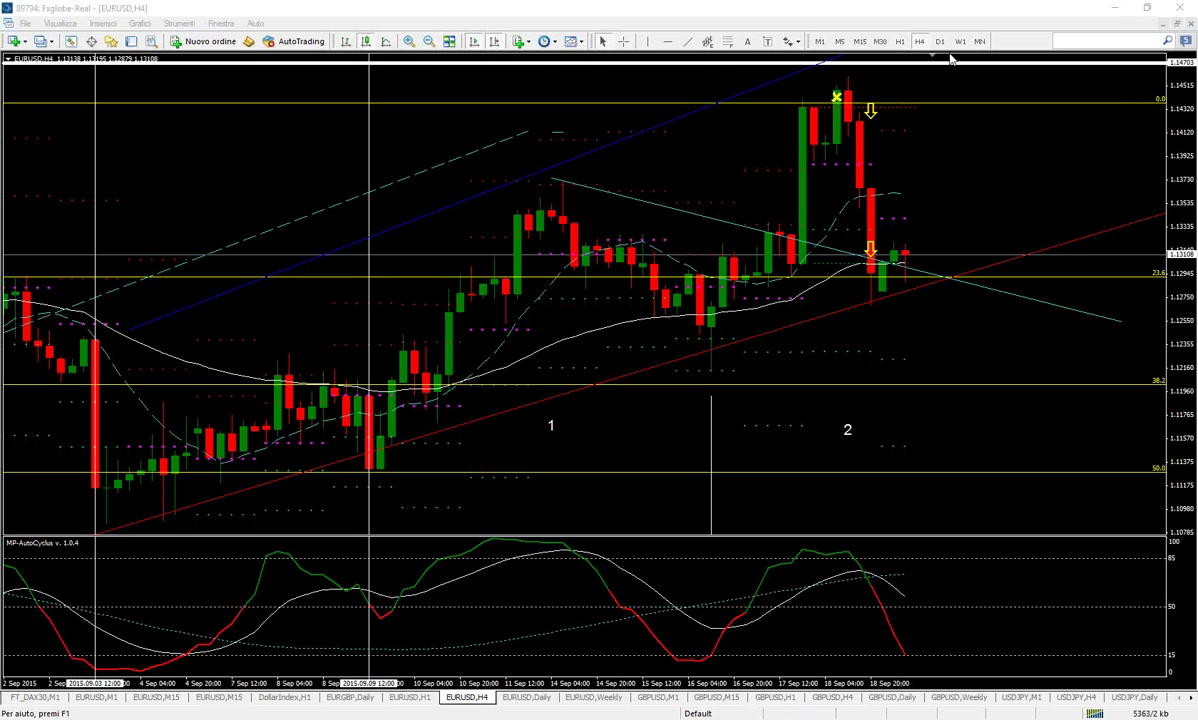
- Draw short vertical lines under the 17 and 18 September lows inside H4 cycle 2 and add the text label 1 before the first line
click(740, 202)
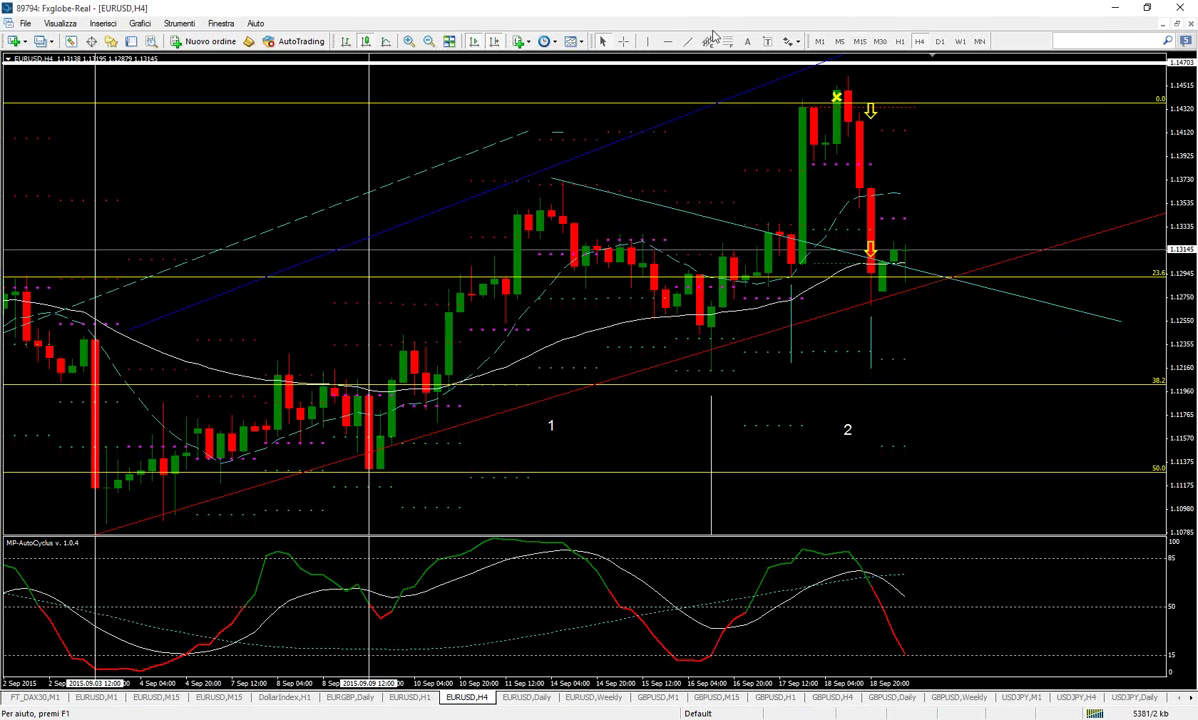
click(747, 42)
click(745, 335)
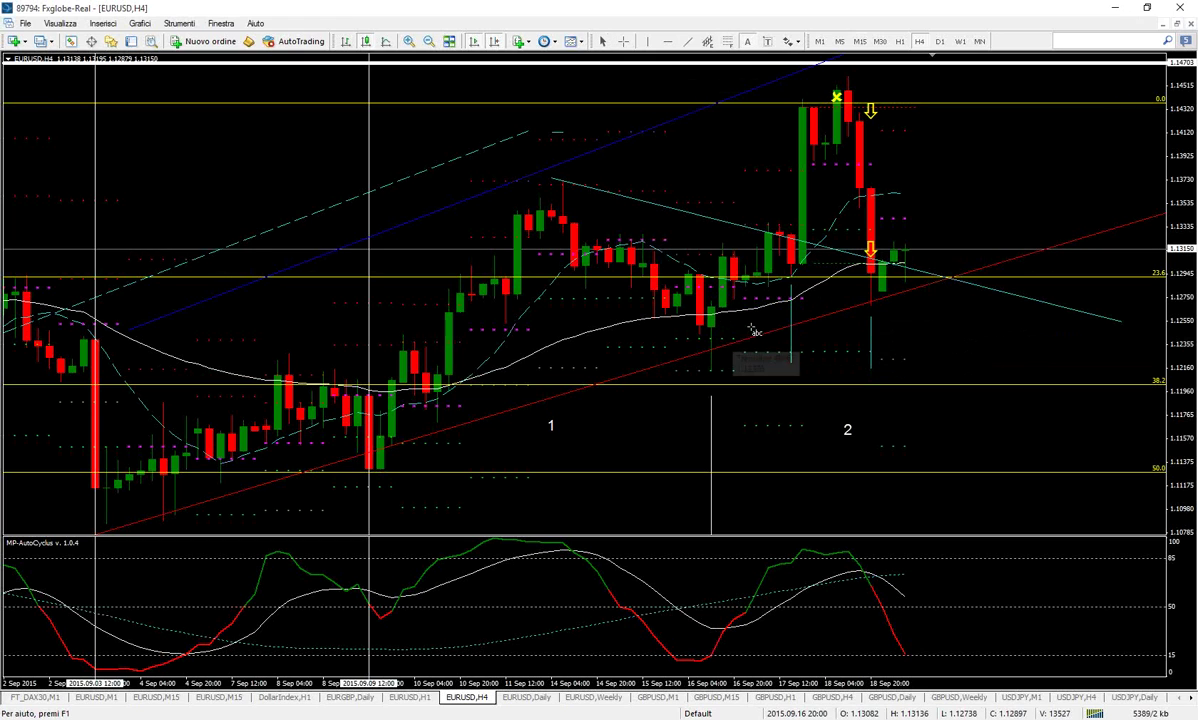
click(560, 343)
double_click(548, 356)
text(1)
key(Return)
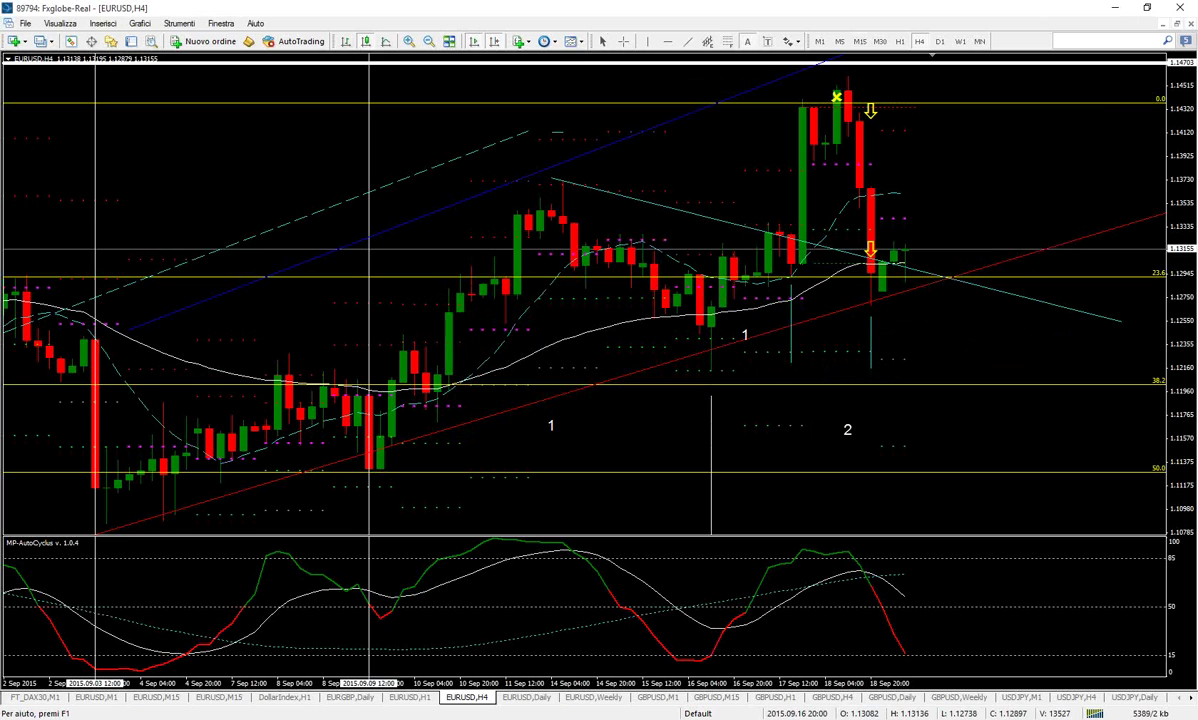
- Add the text label 2 between the two short vertical lines, below the 18 September high
click(747, 41)
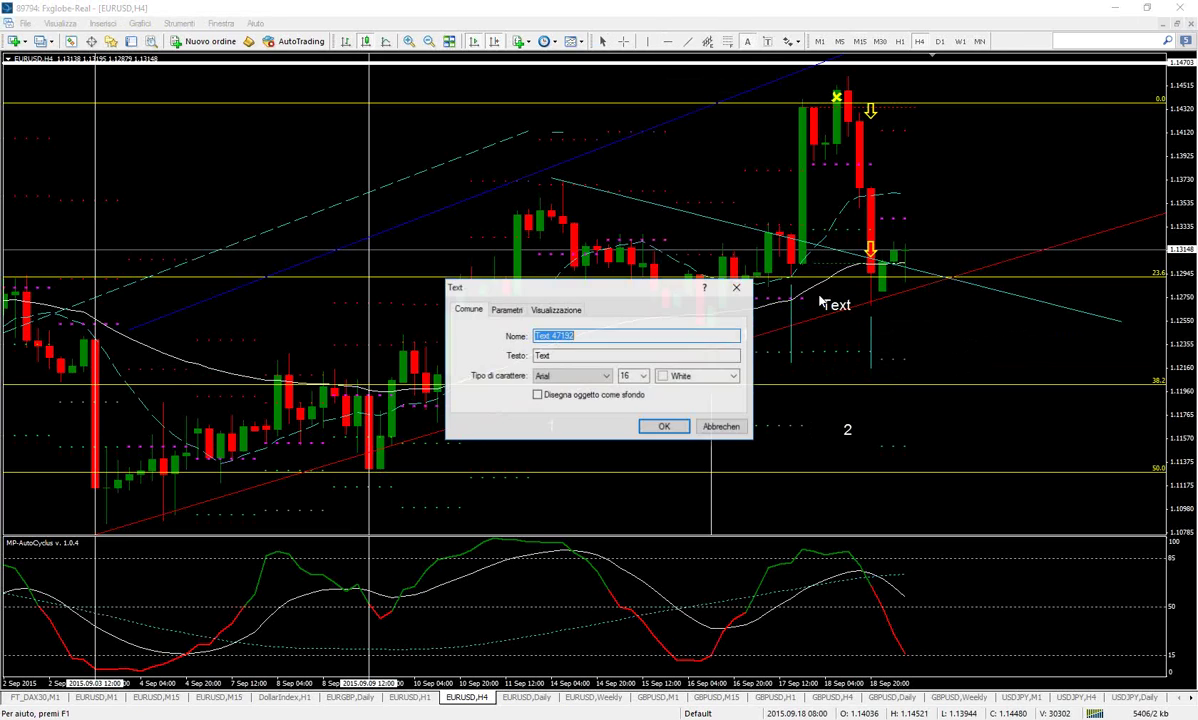
key(Tab)
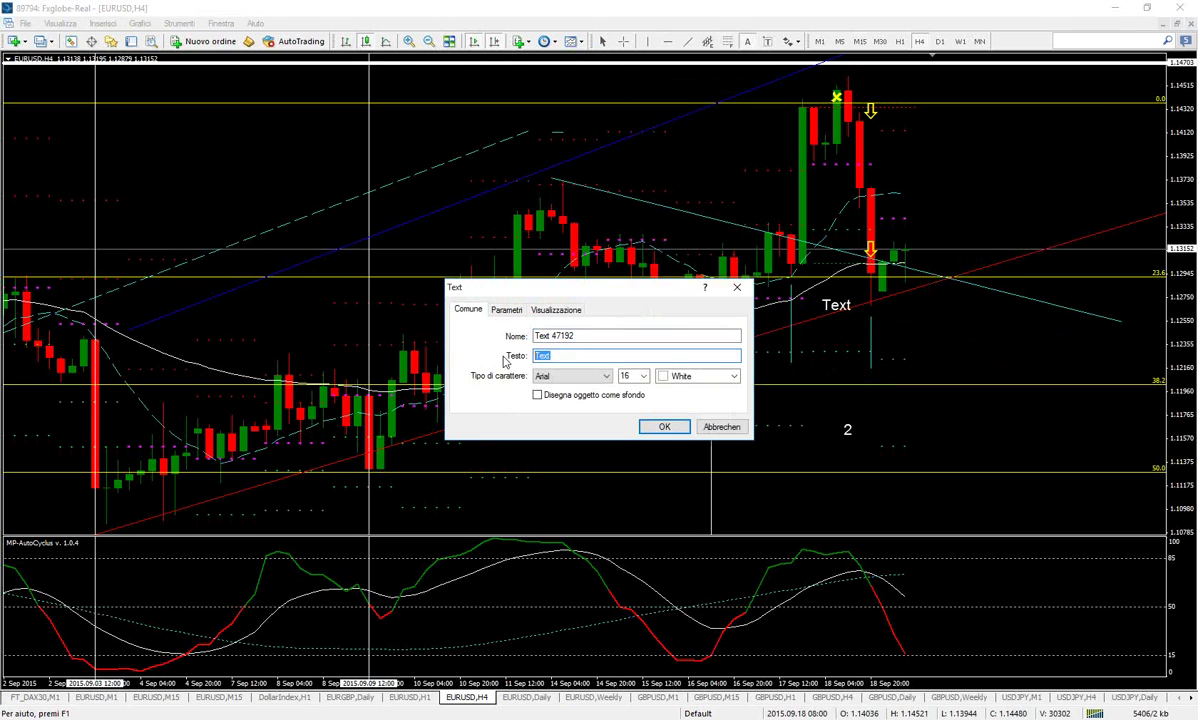
text(2)
key(Return)
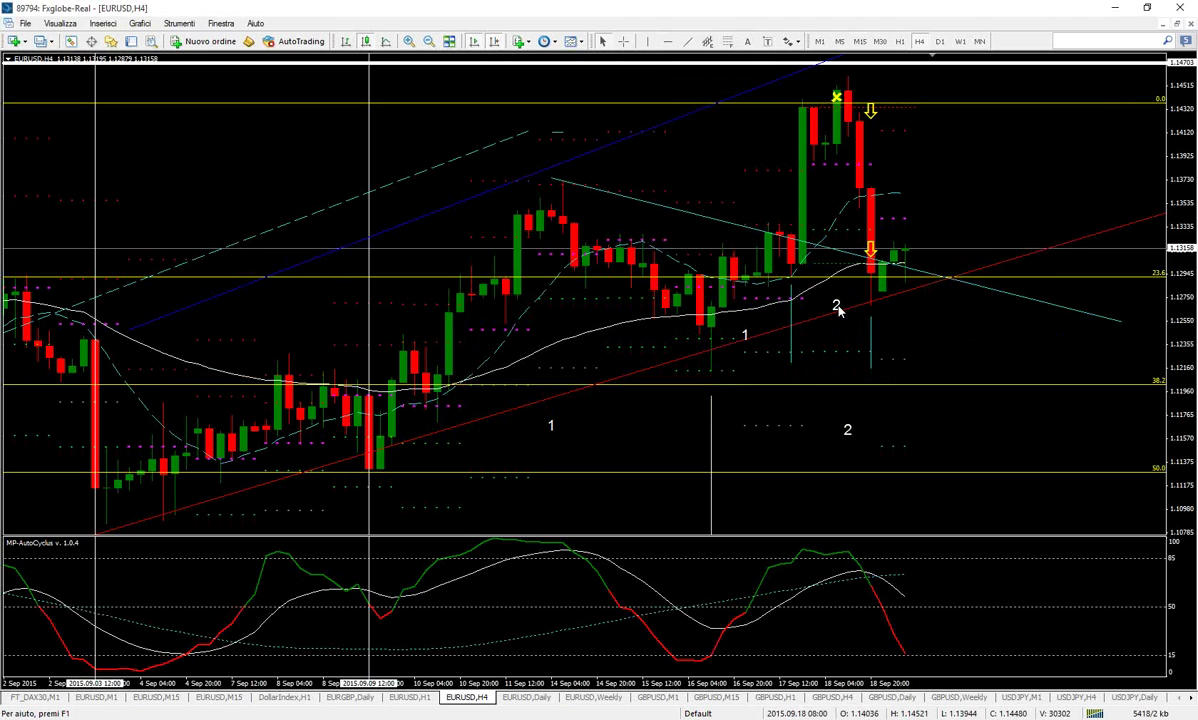
- Examine the span of sub-cycles 1 and 2 on the H4 chart with the crosshair, starting from the 16 September low
middle_click(791, 329)
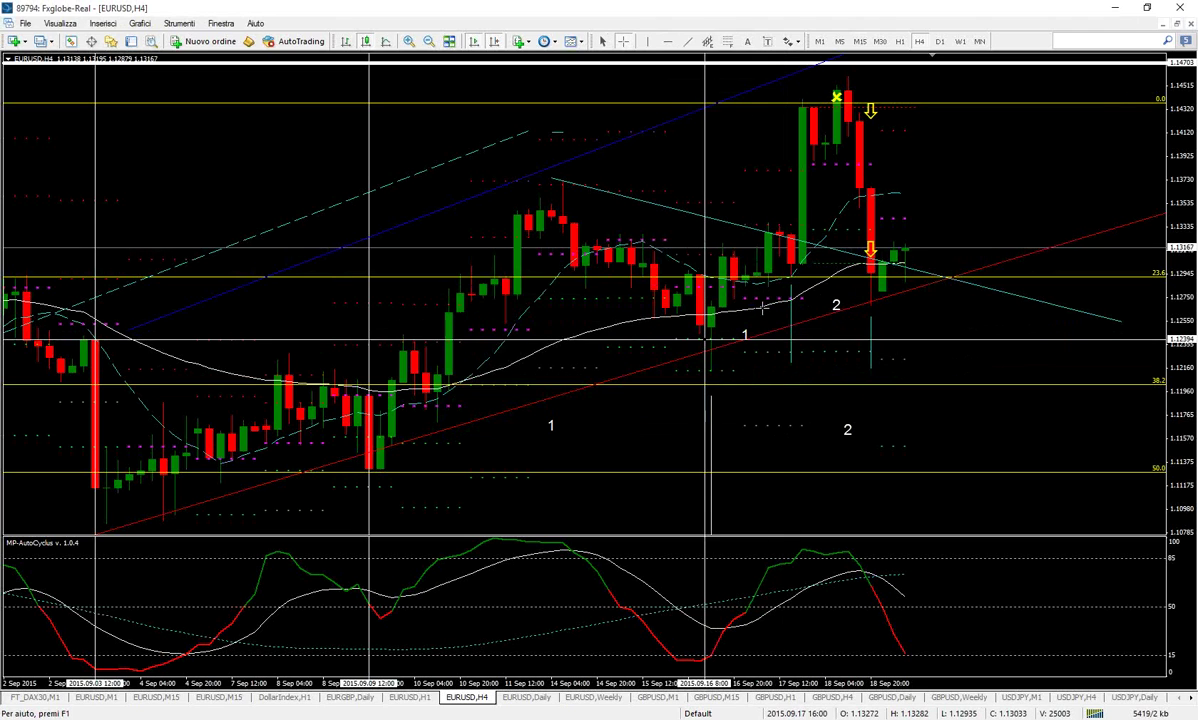
mouse_move(790, 273)
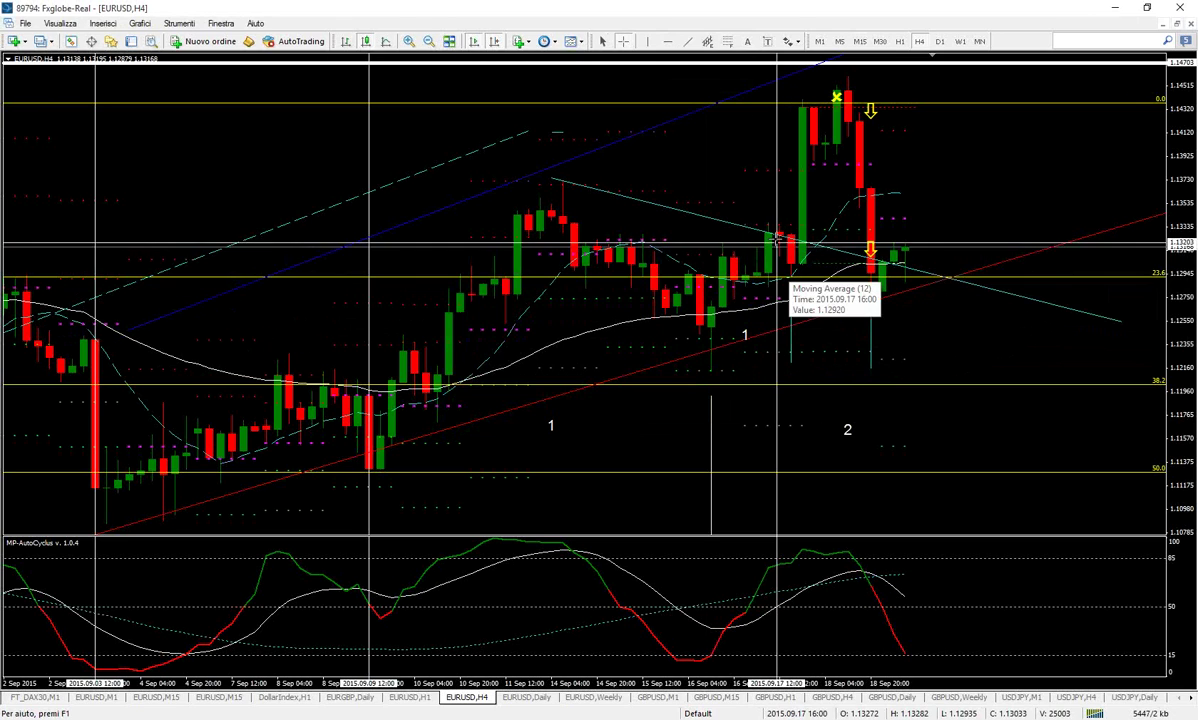
drag(790, 278, 880, 277)
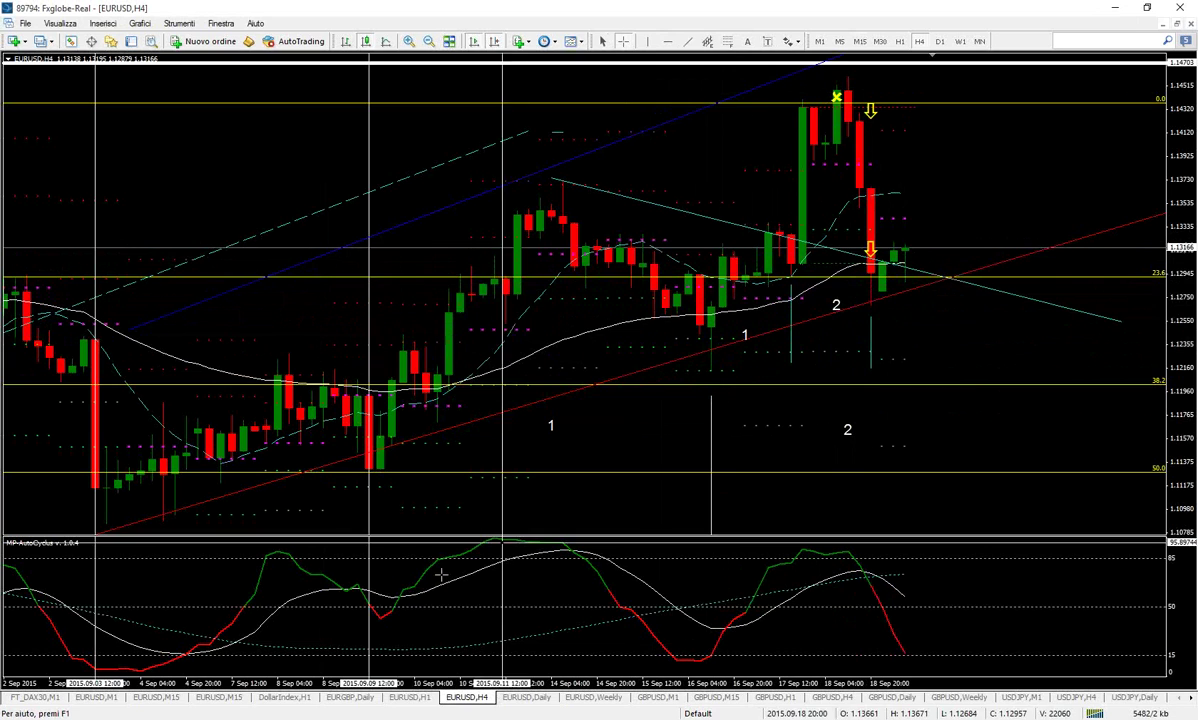
- Compare the span from the 16 September low to the 17 September low on the H1 and H4 charts using the crosshair
click(408, 697)
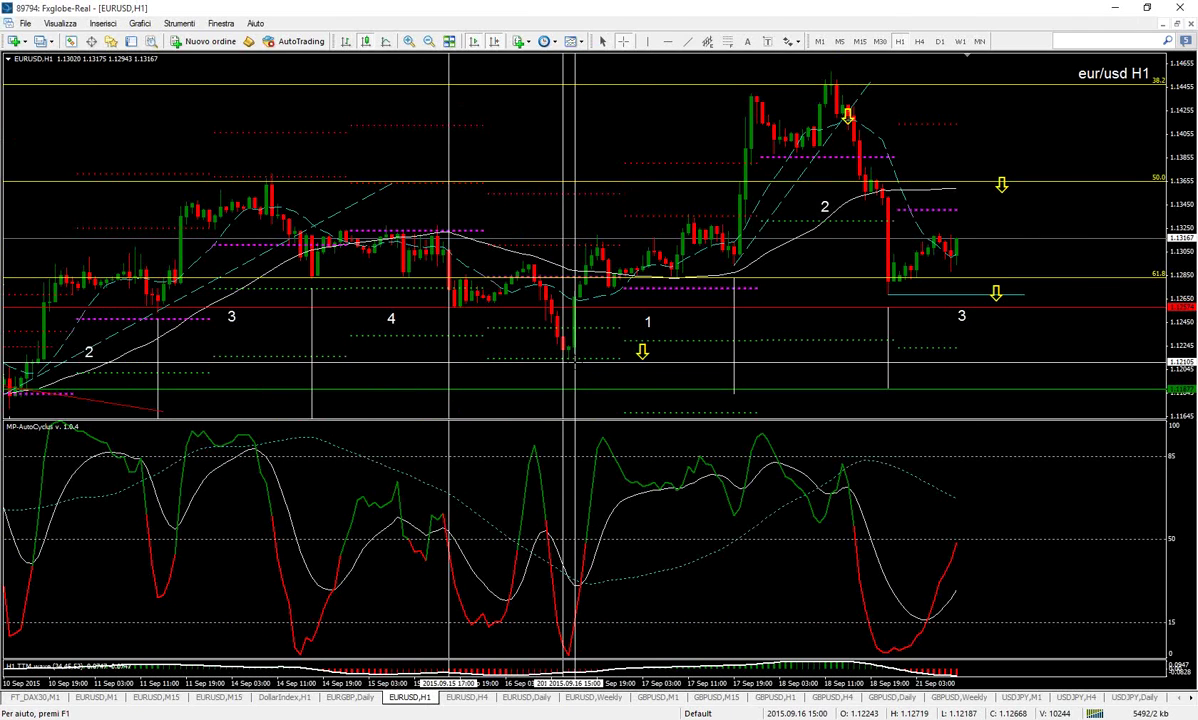
mouse_move(572, 357)
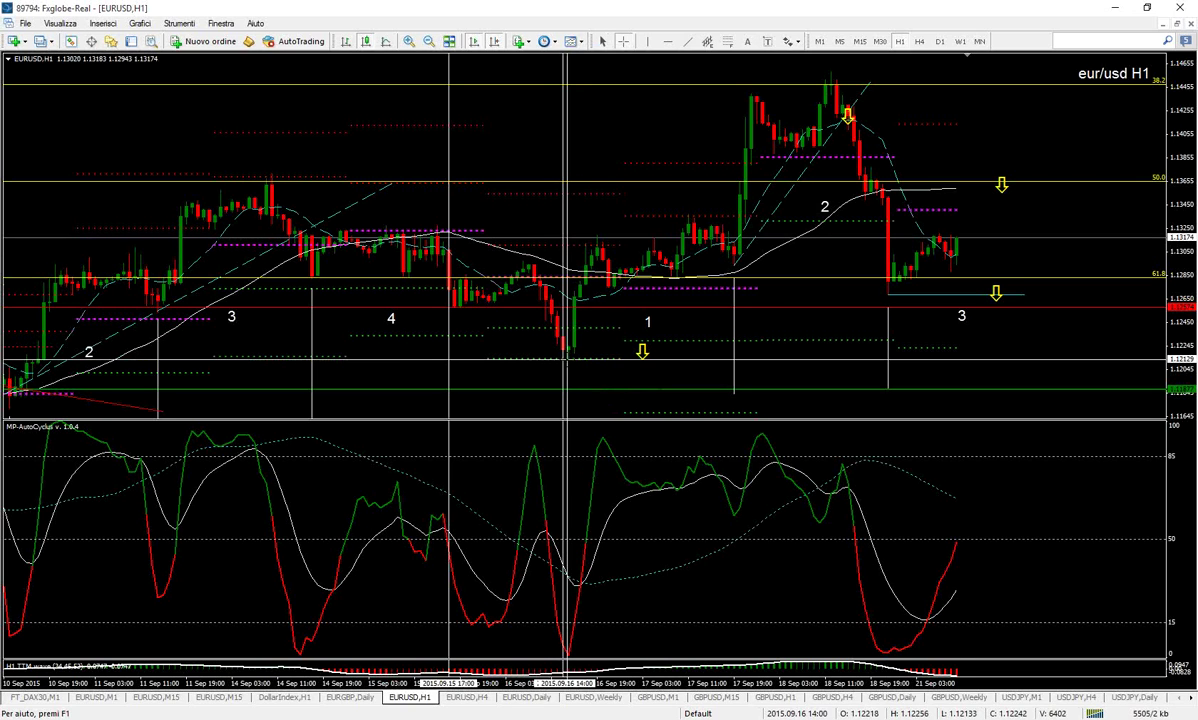
drag(567, 358, 739, 268)
middle_click(739, 266)
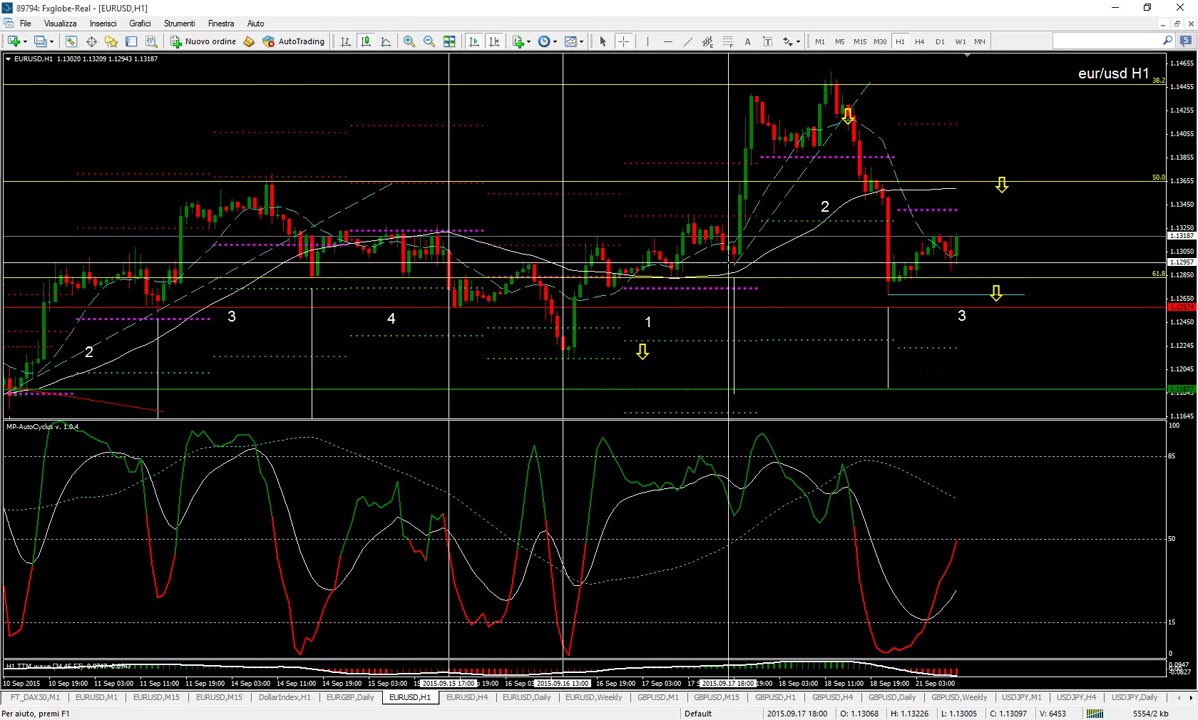
click(735, 268)
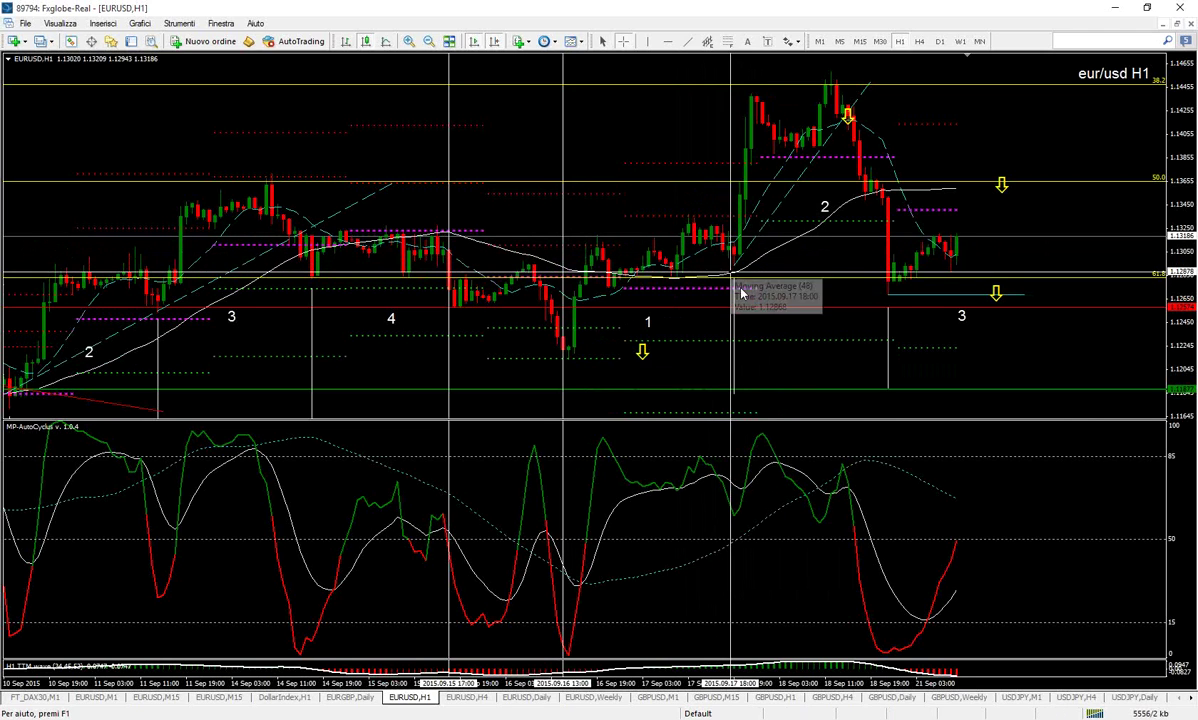
click(462, 697)
key(ctrl+f)
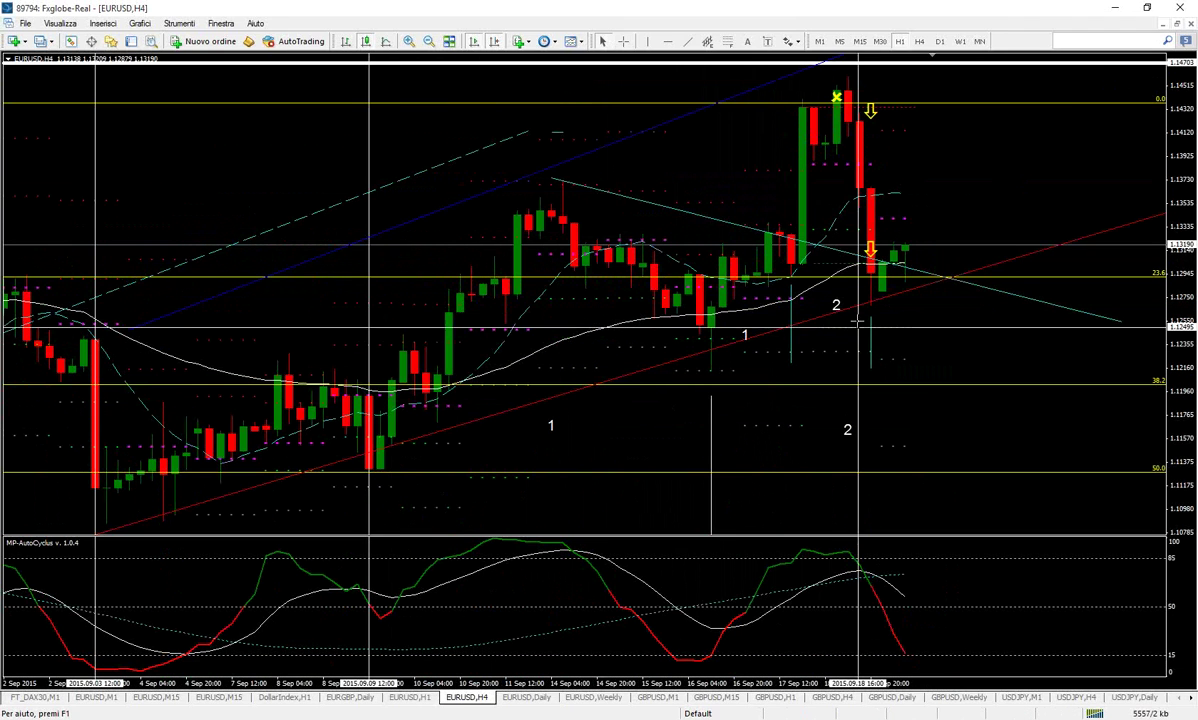
click(795, 301)
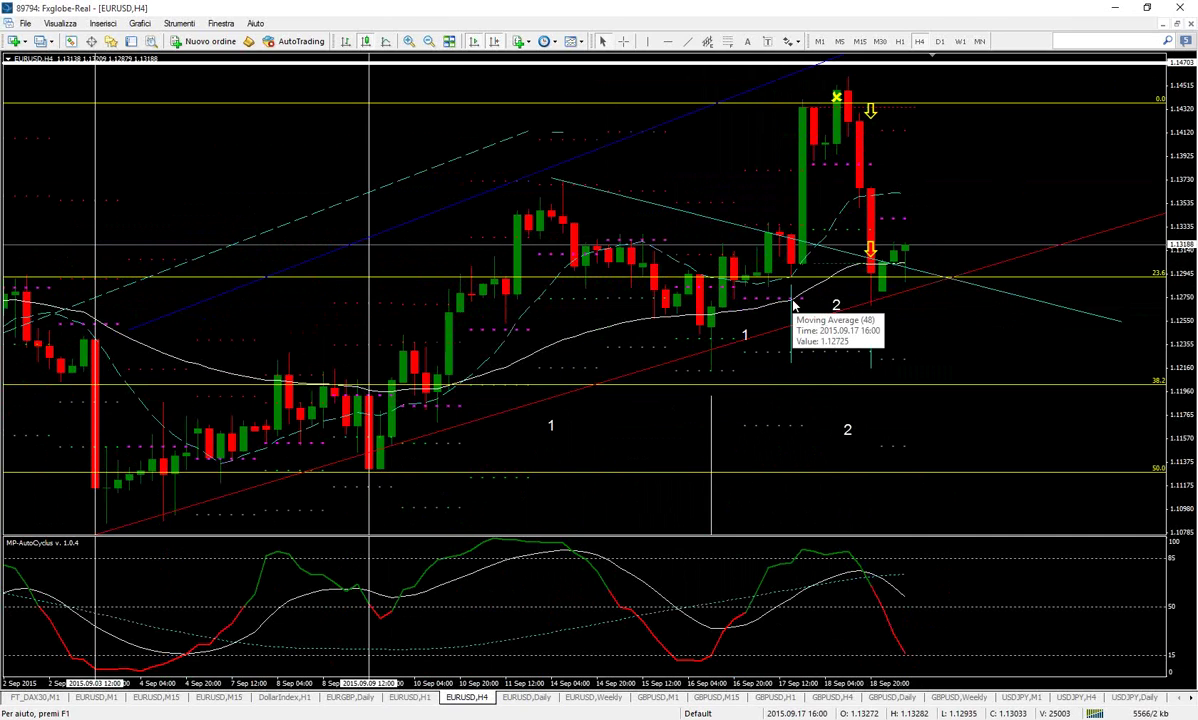
key(ctrl+f)
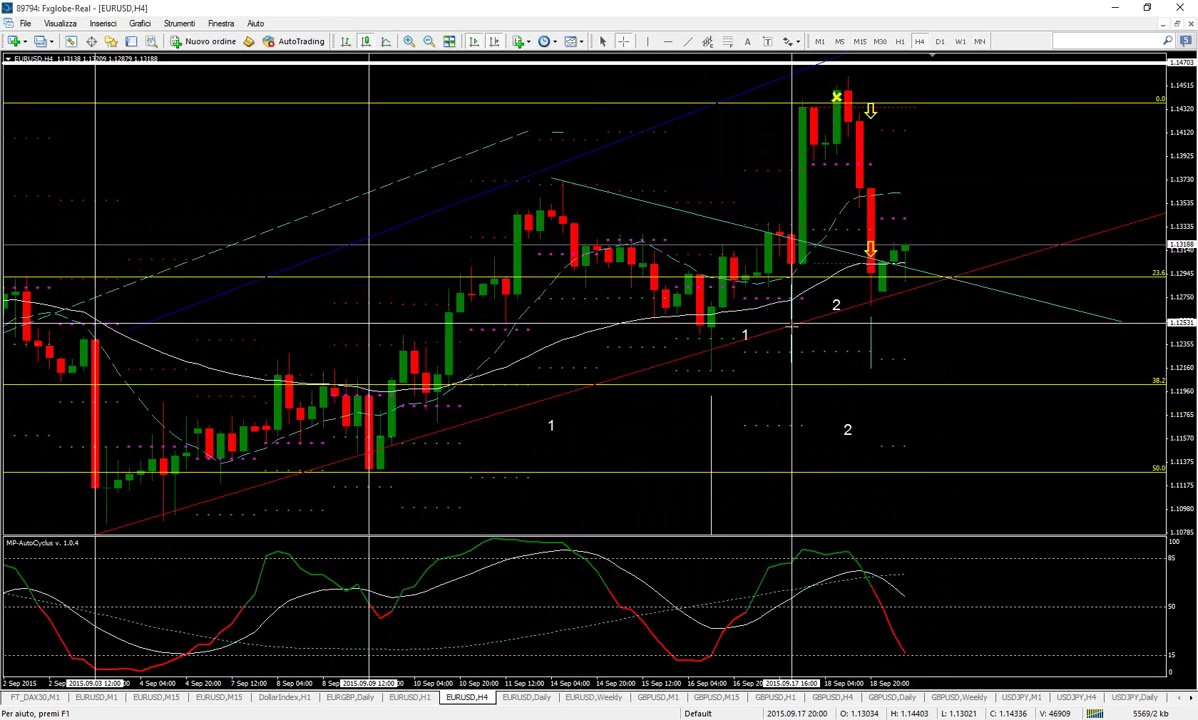
- Compare the span from the 16 September low to the 18 September low on the H1 and H4 charts with the crosshair
click(408, 697)
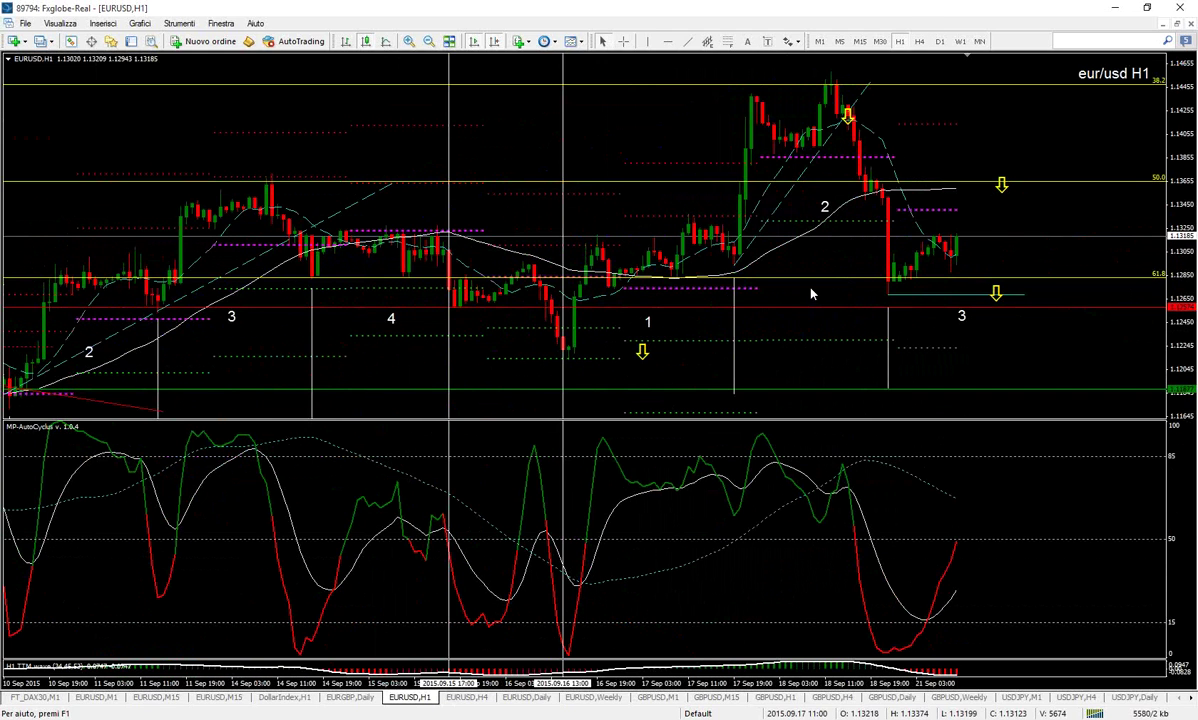
middle_click(887, 289)
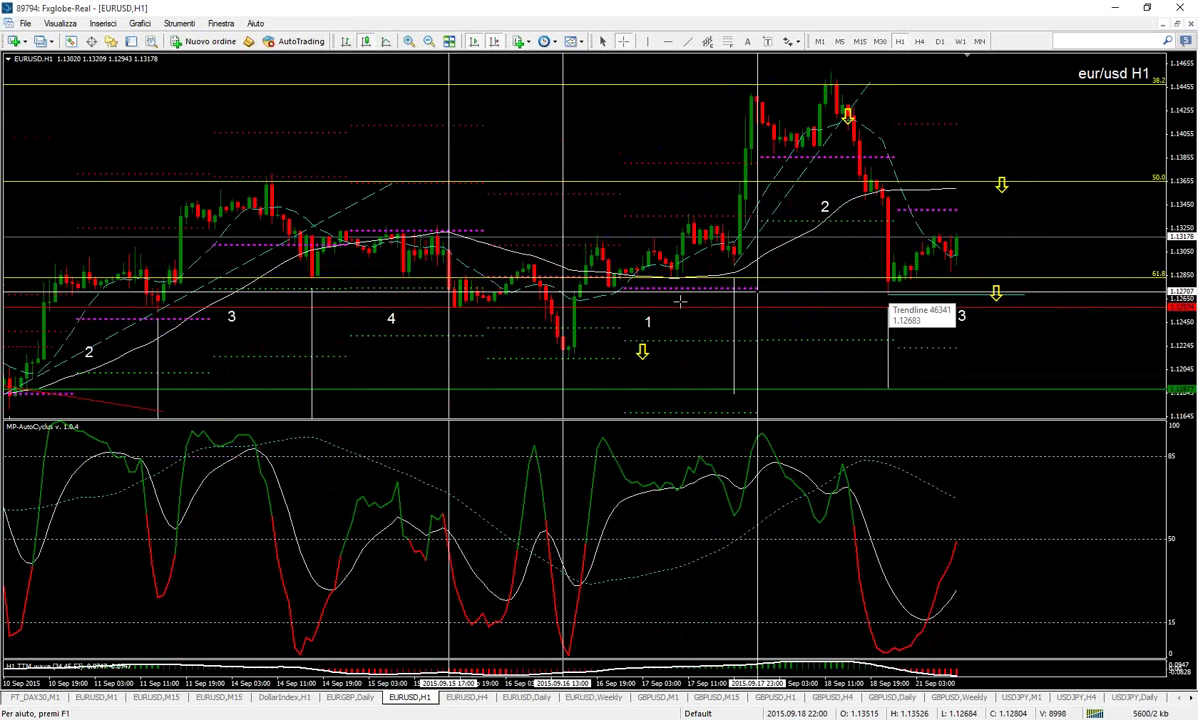
drag(590, 355, 884, 247)
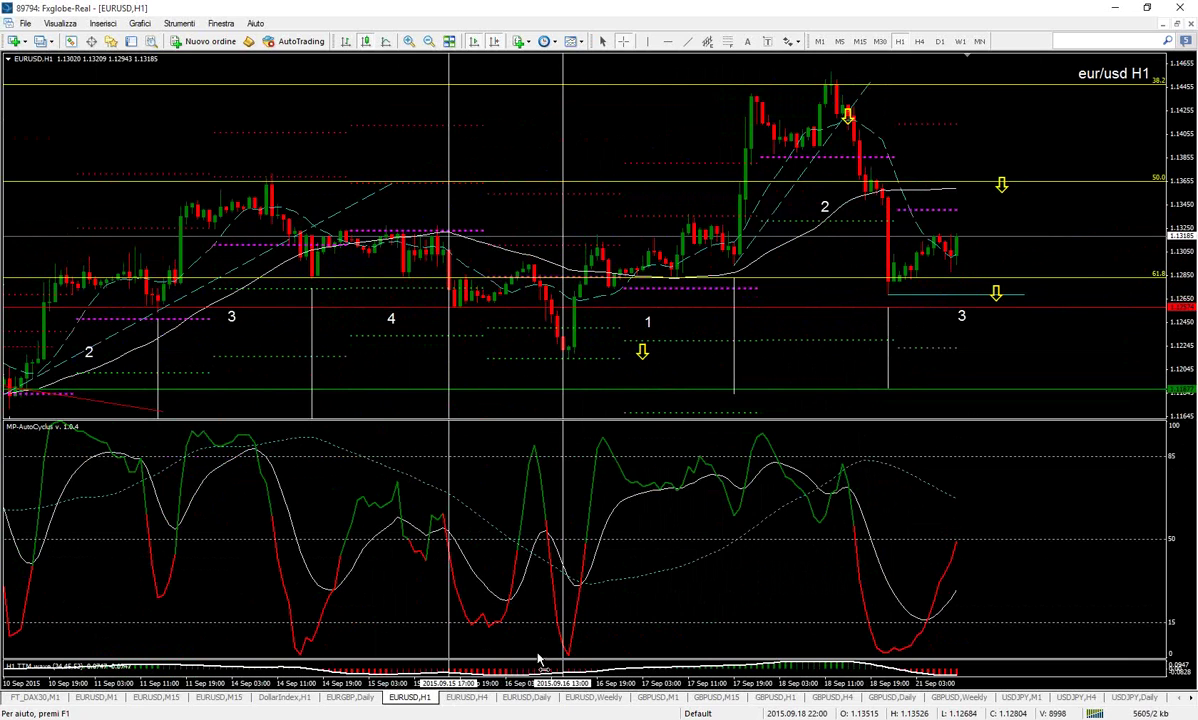
click(488, 697)
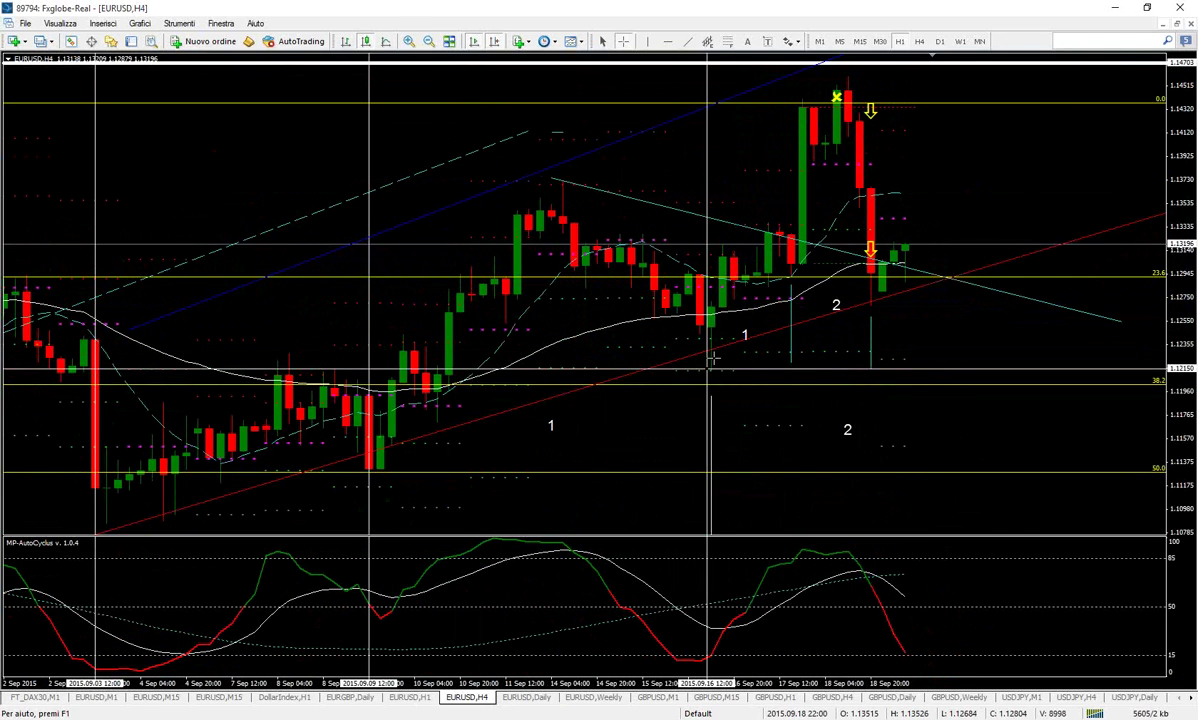
drag(710, 358, 882, 289)
middle_click(853, 295)
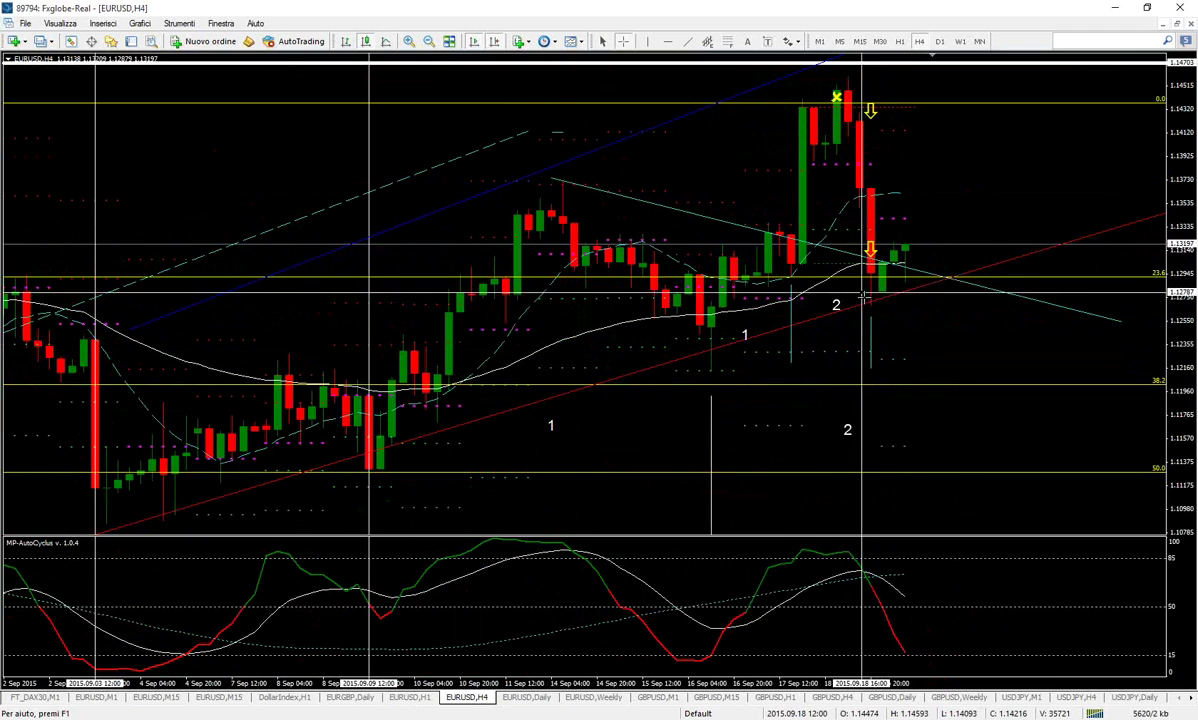
click(866, 296)
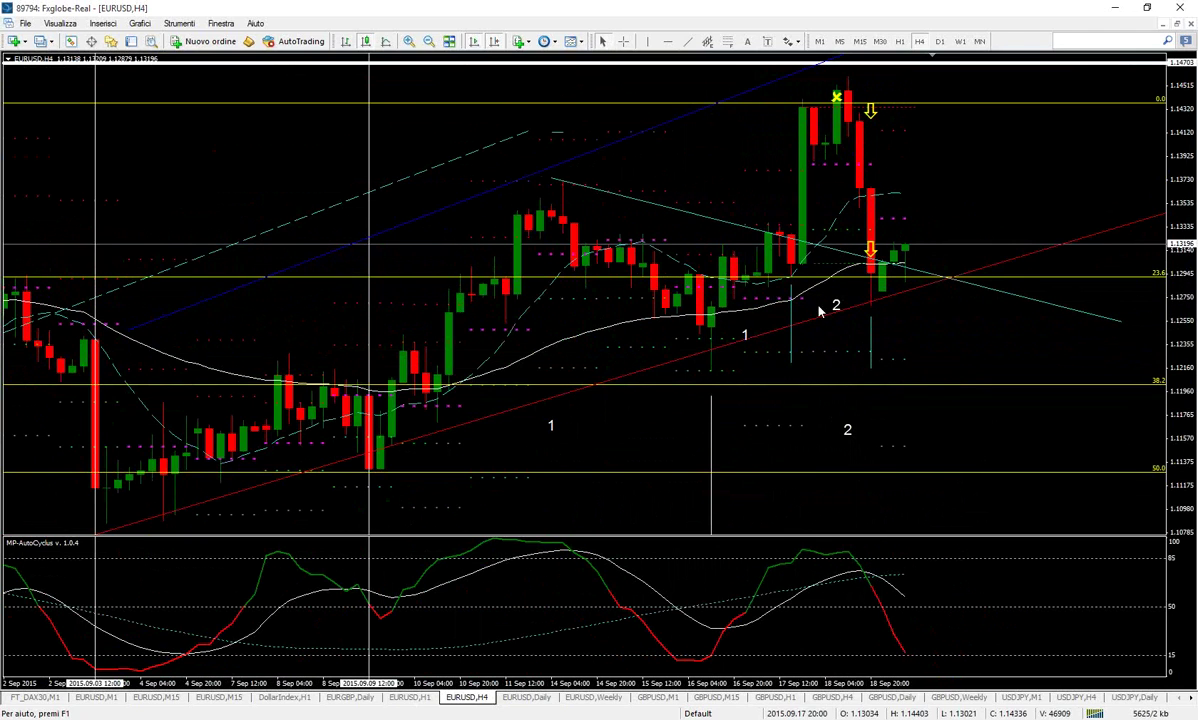
- Delete the H4 sub-cycle labels 1 and 2 and the short vertical line under the 18 September low
right_click(835, 302)
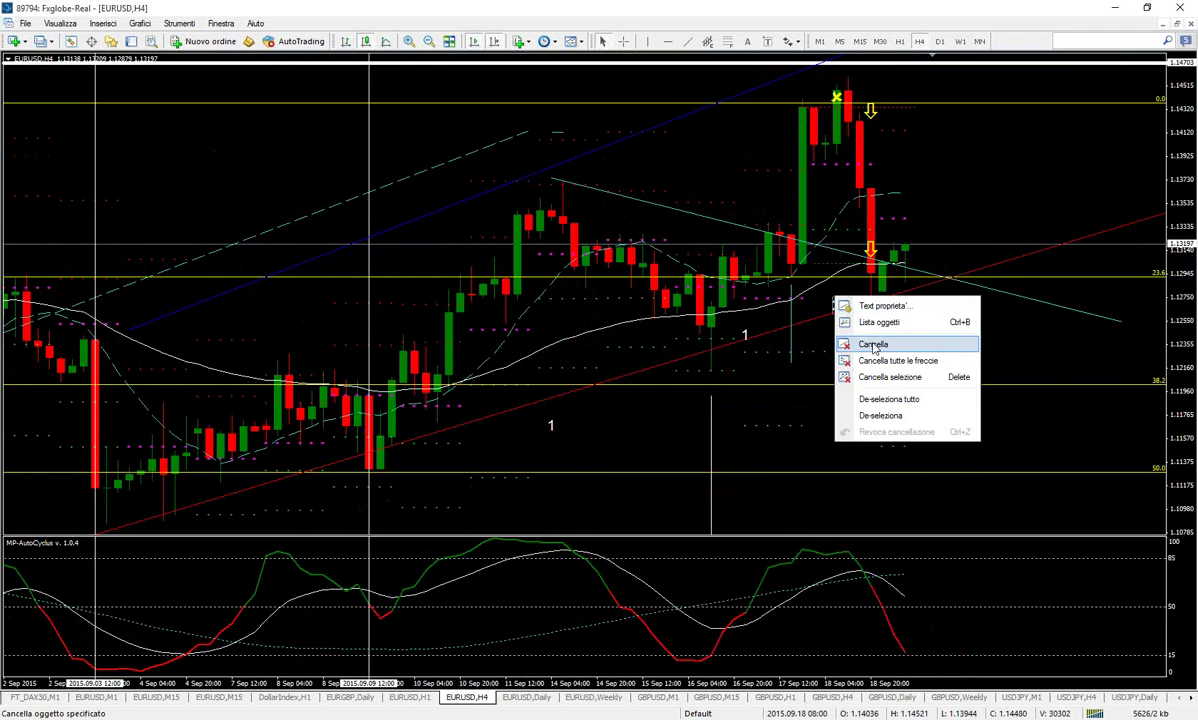
click(757, 337)
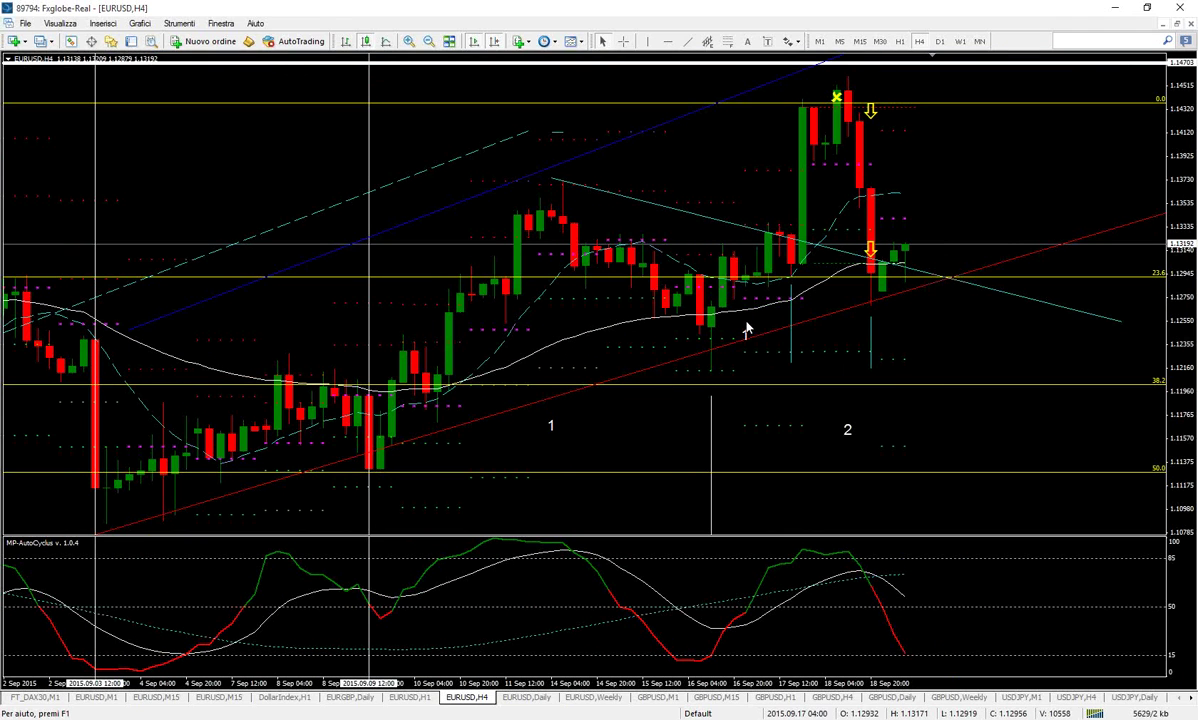
right_click(748, 324)
click(757, 343)
middle_click(735, 318)
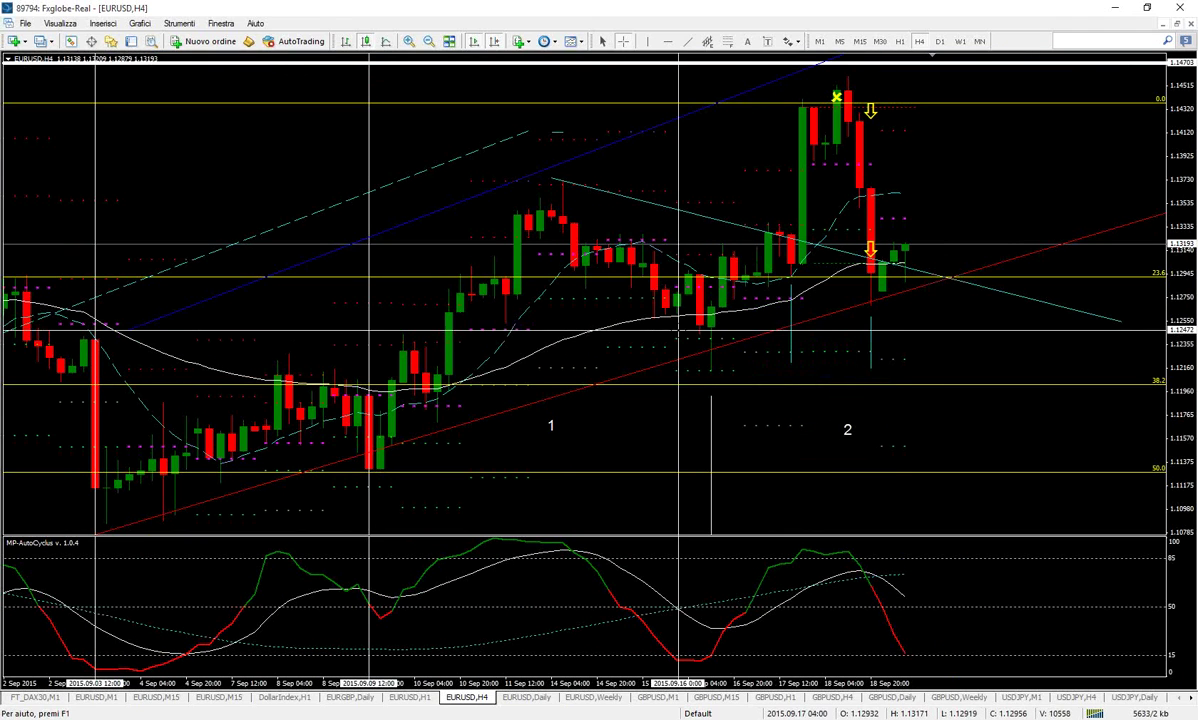
click(884, 242)
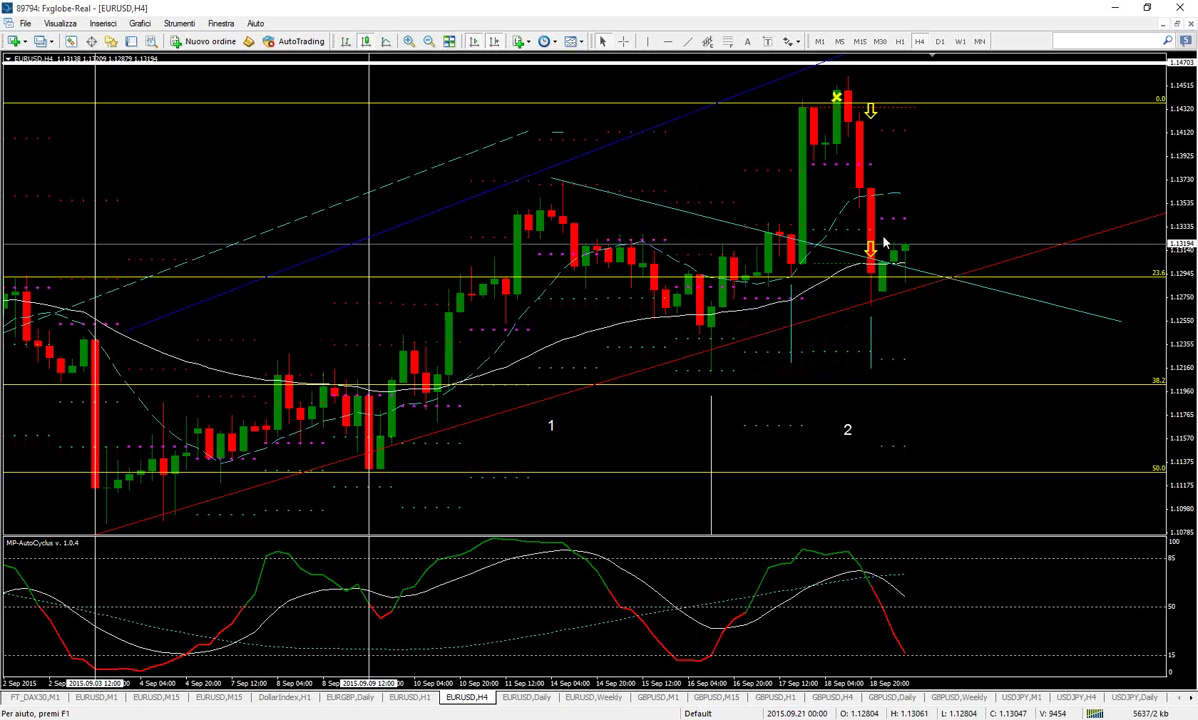
right_click(870, 376)
click(885, 405)
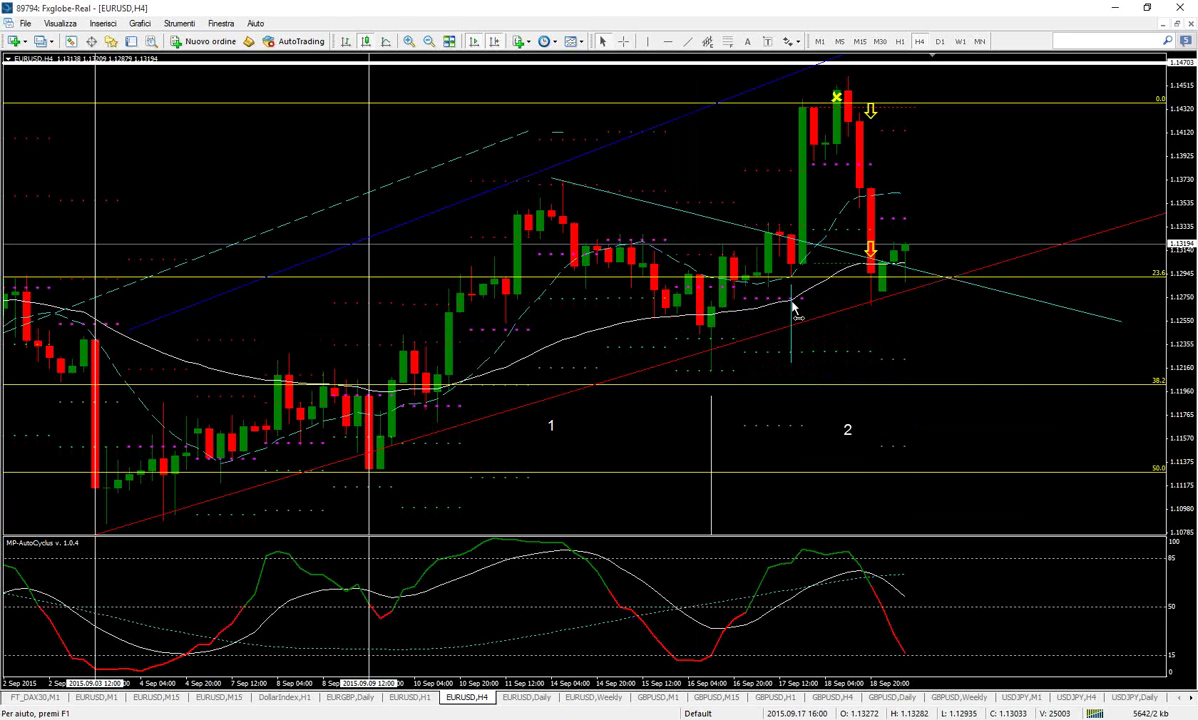
- Reshape the remaining short vertical line into a rising trendline running along the 16 and 18 September lows on H4
drag(791, 358, 631, 403)
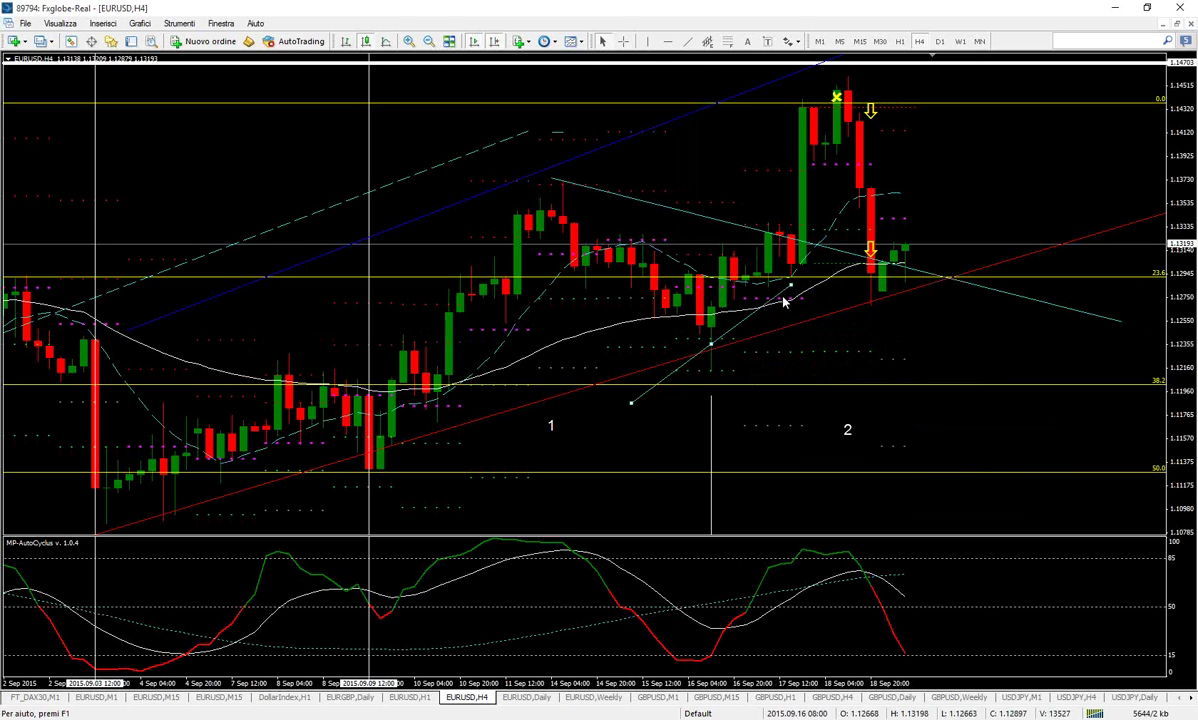
drag(790, 289, 1123, 187)
drag(870, 298, 881, 296)
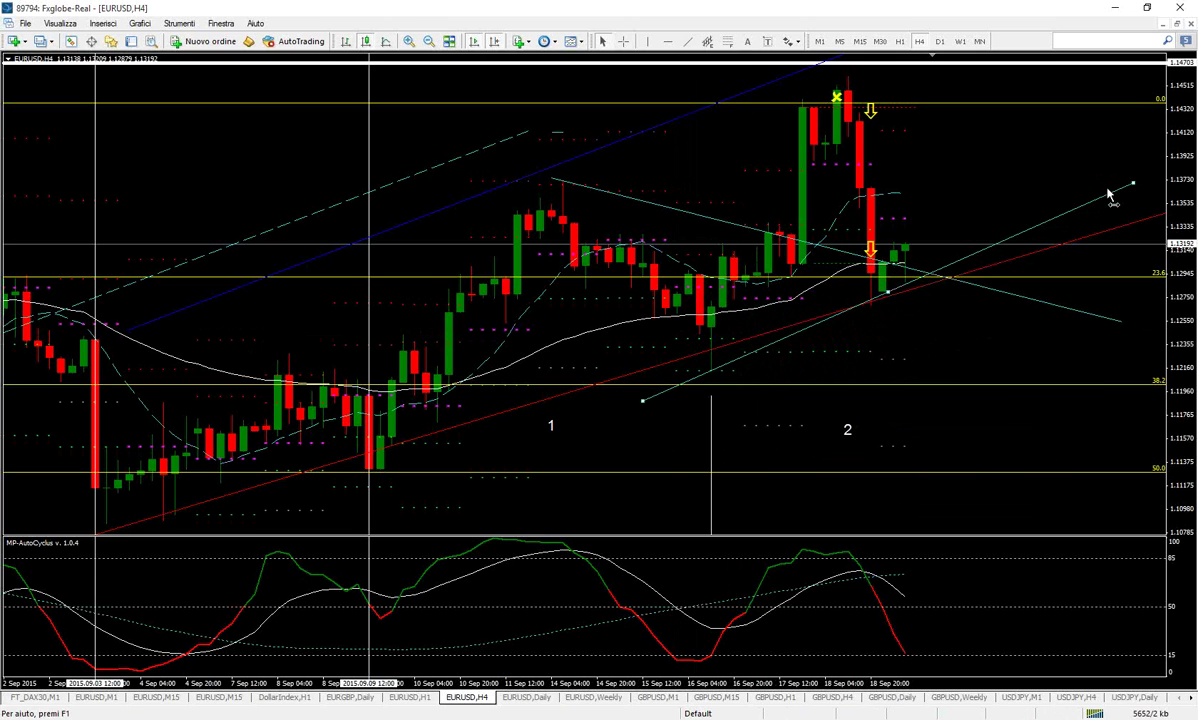
drag(1130, 188, 1135, 200)
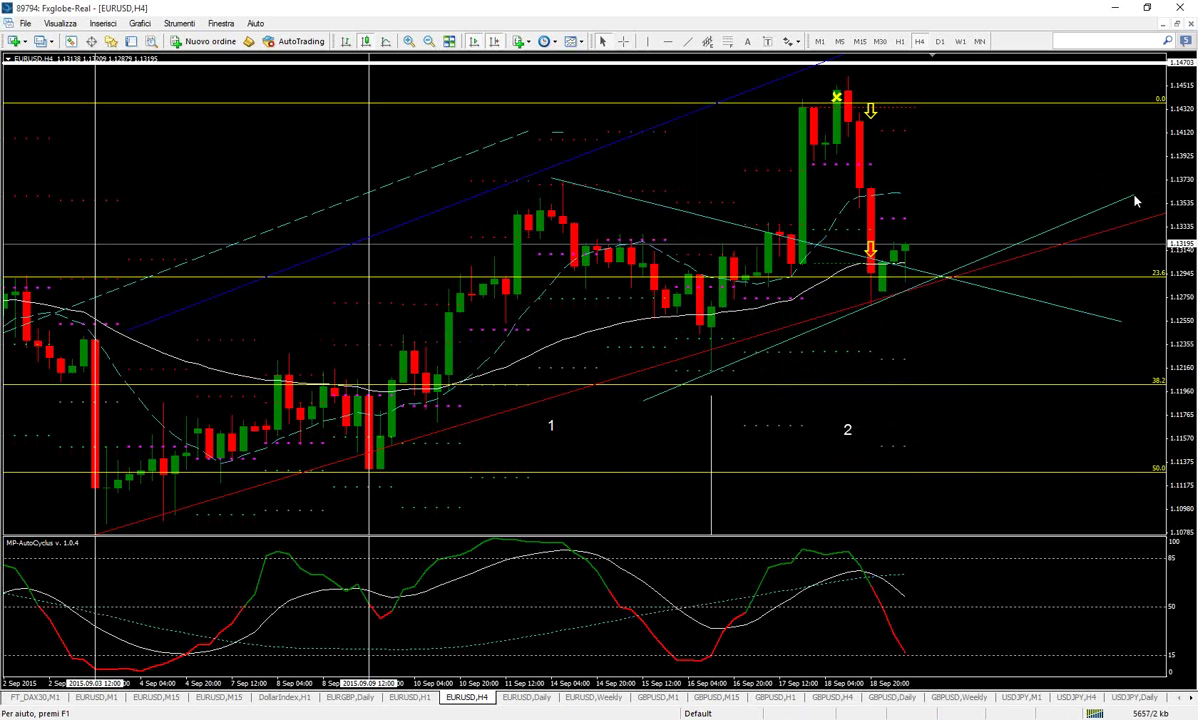
- Check where the two teal trendlines cross near the 23.6 level and delete the descending one from the 14 September high
middle_click(911, 320)
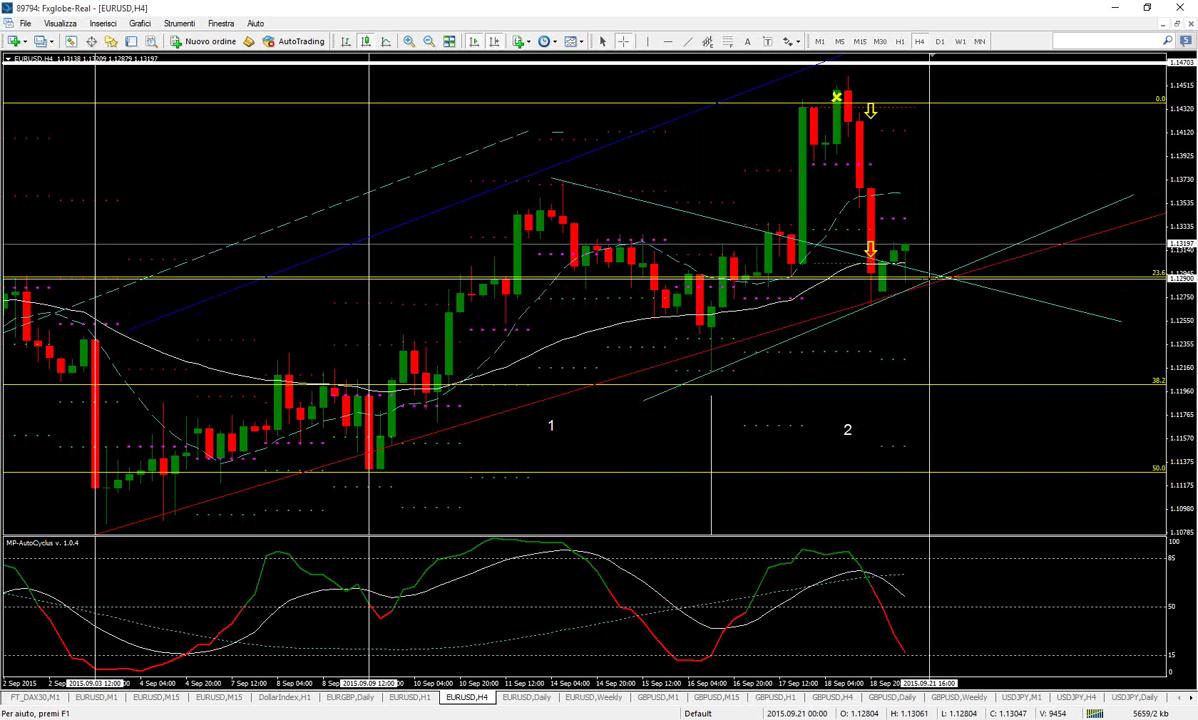
middle_click(948, 335)
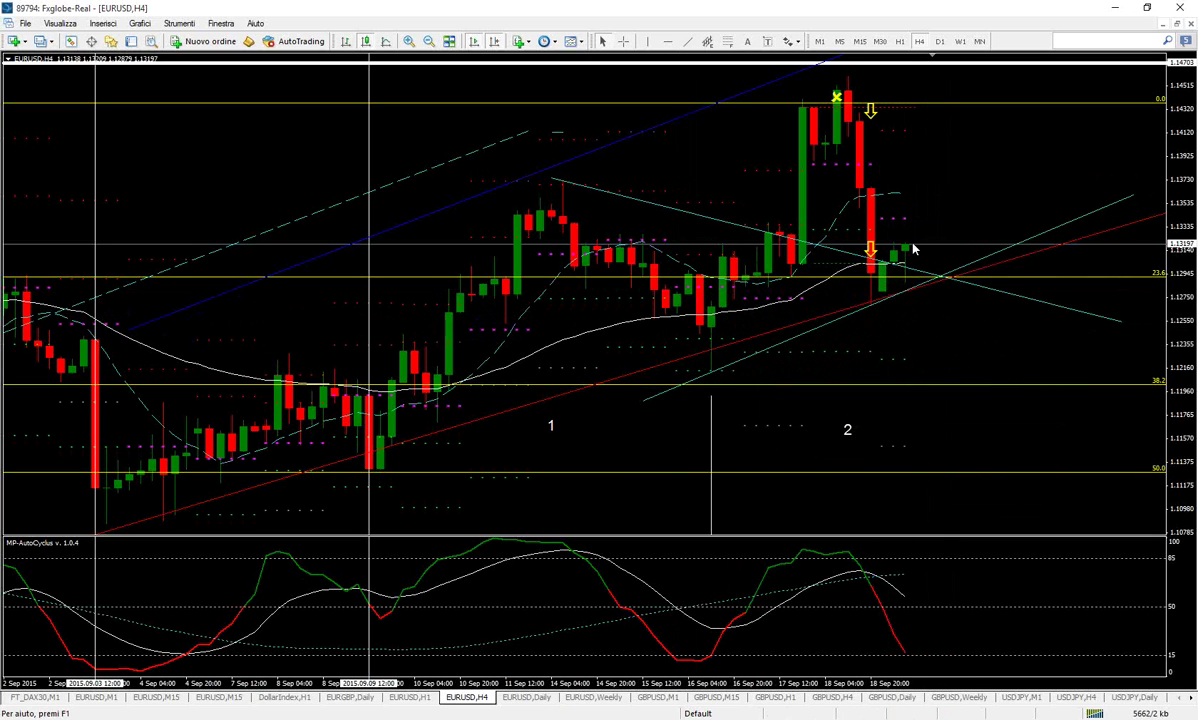
right_click(726, 226)
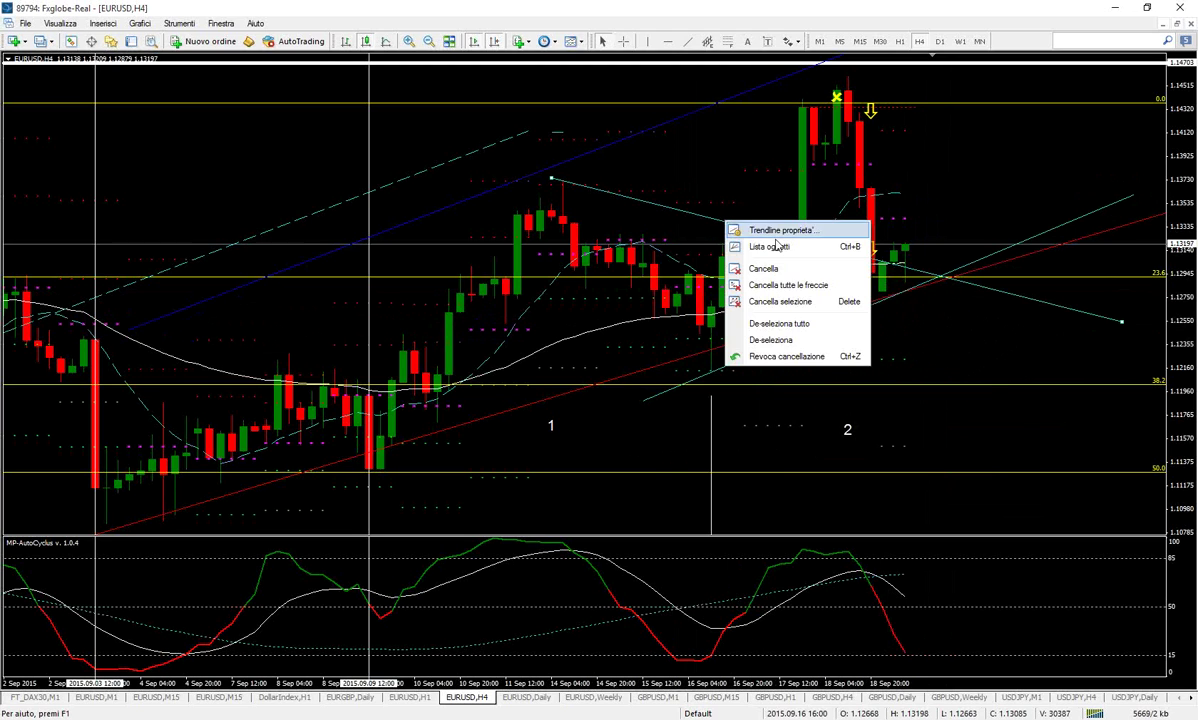
click(770, 271)
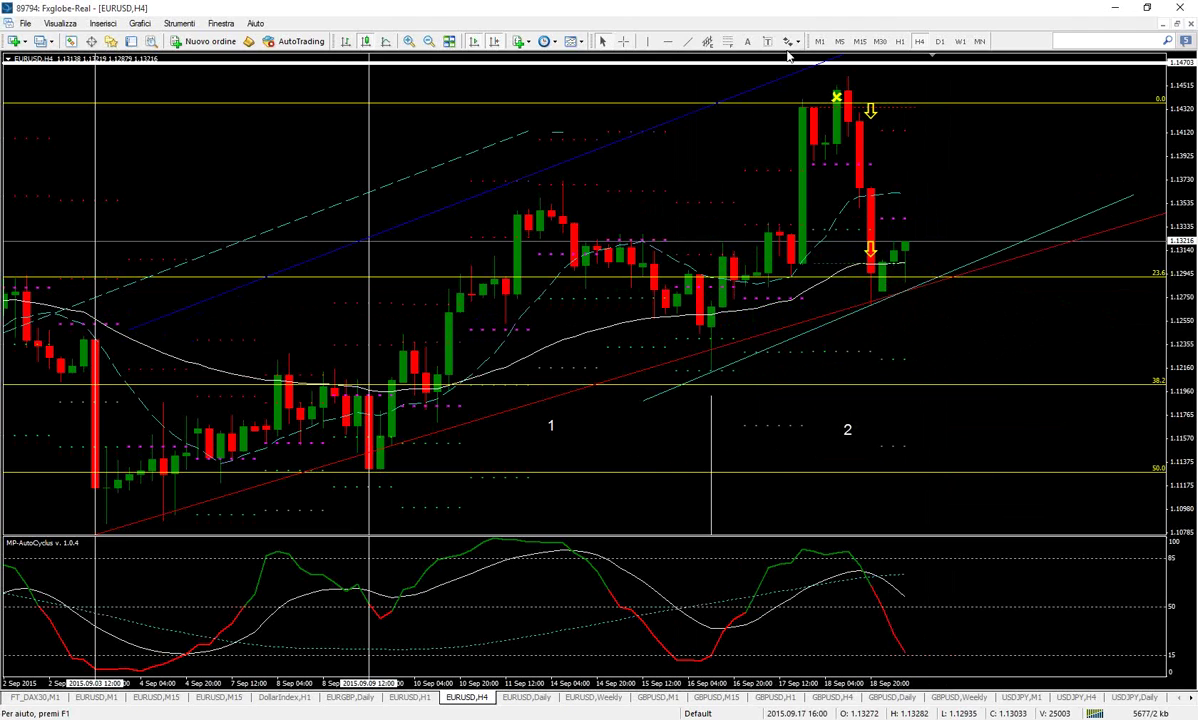
- Place a yellow down arrow where the rising teal trendline meets the 23.6 Fibonacci level, just after the last candle
click(791, 41)
click(815, 109)
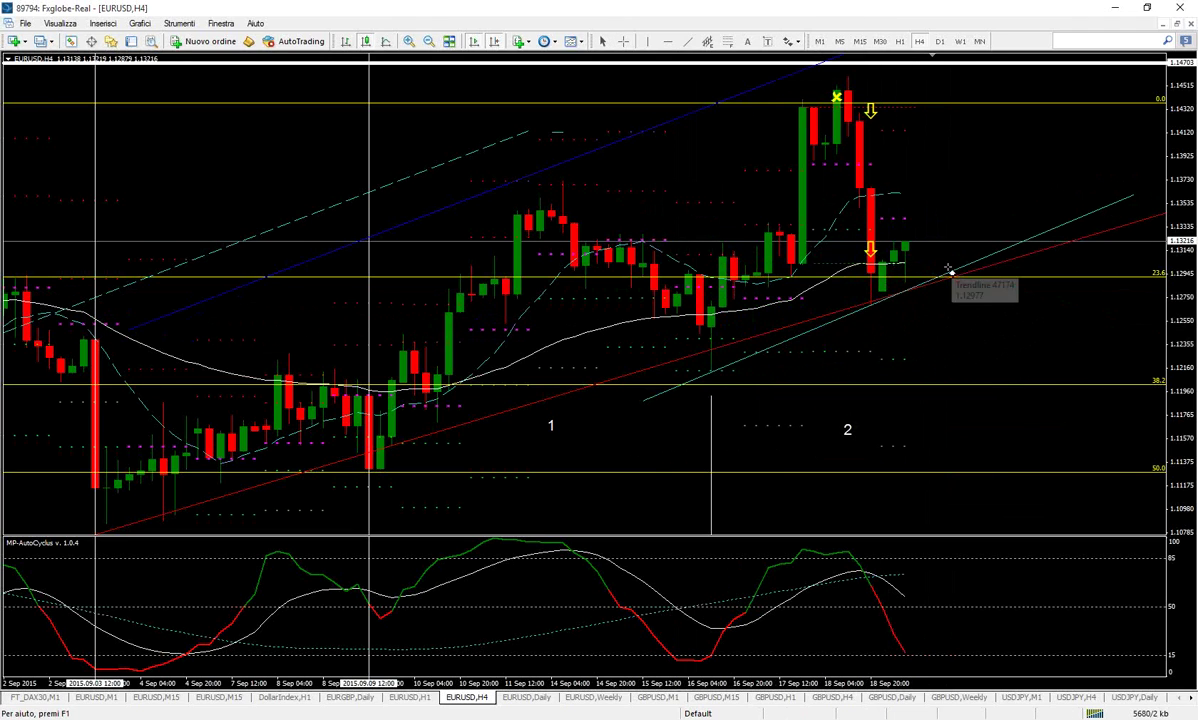
click(938, 272)
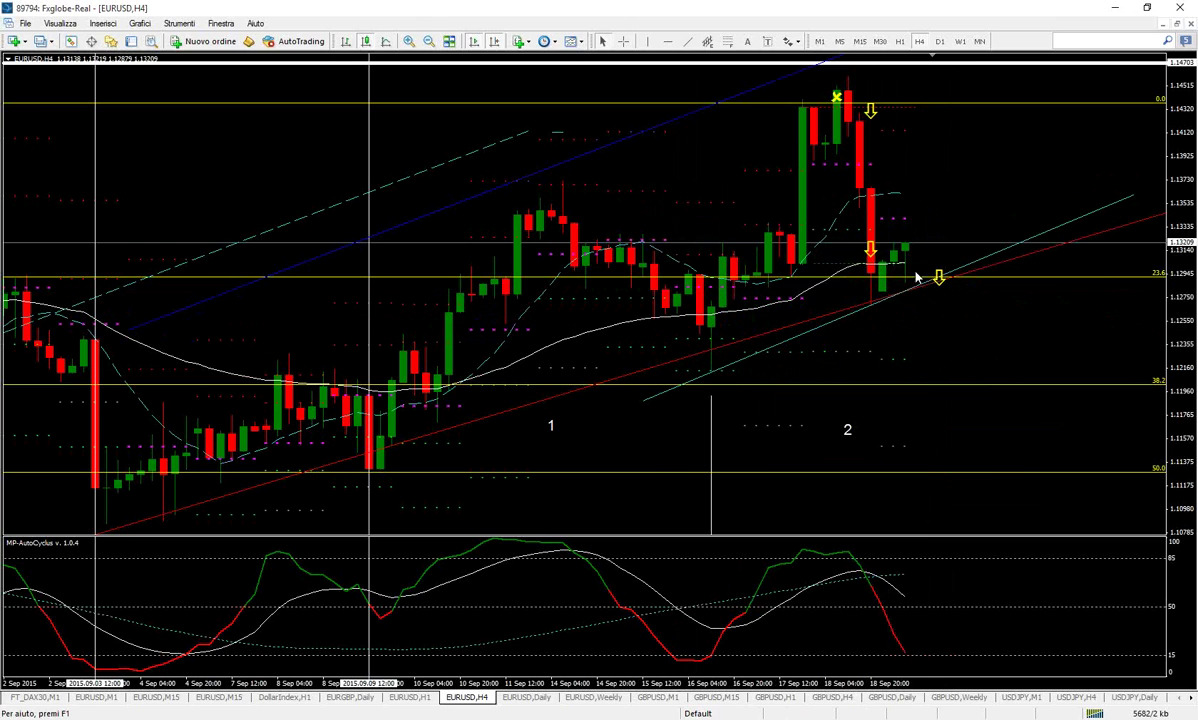
- Change the colour of the long red rising trendline on the H4 chart to green
right_click(836, 312)
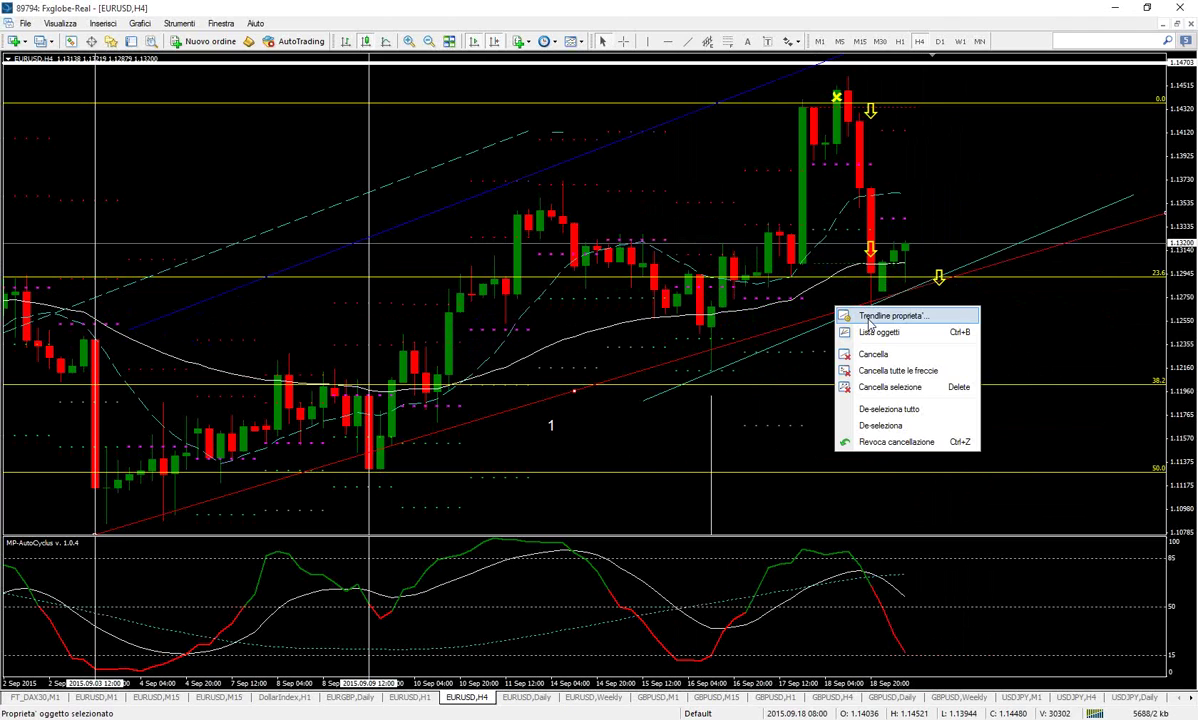
click(869, 317)
click(609, 376)
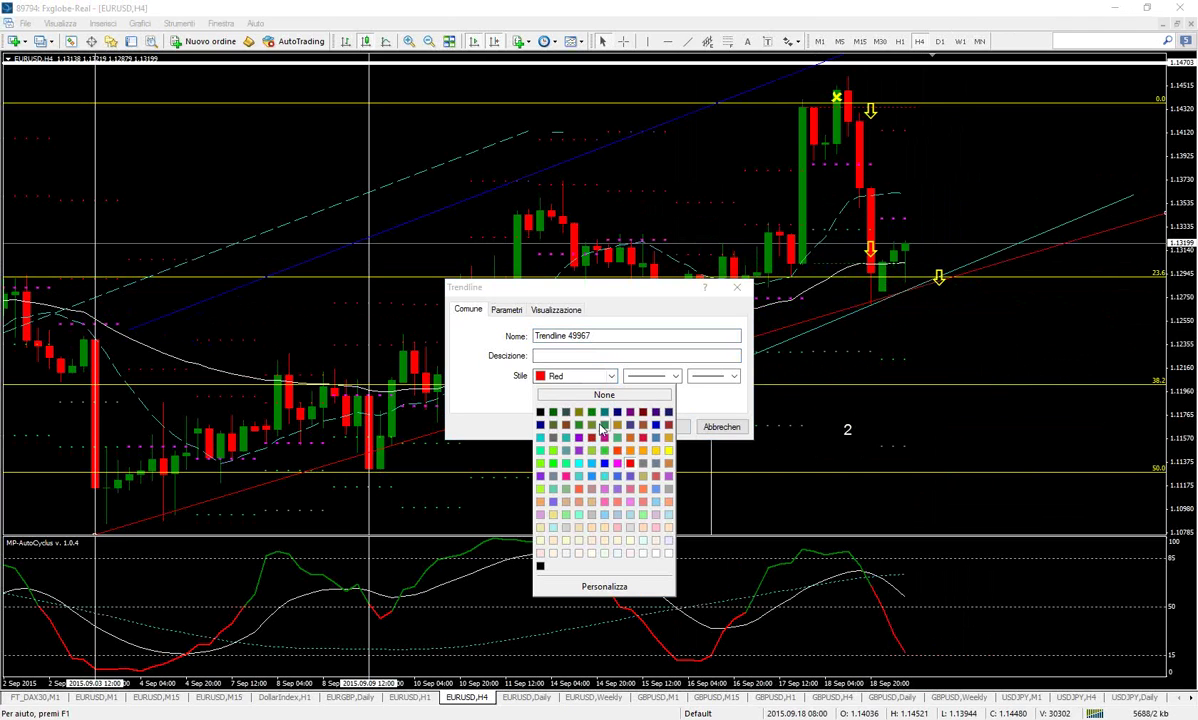
click(591, 414)
click(655, 424)
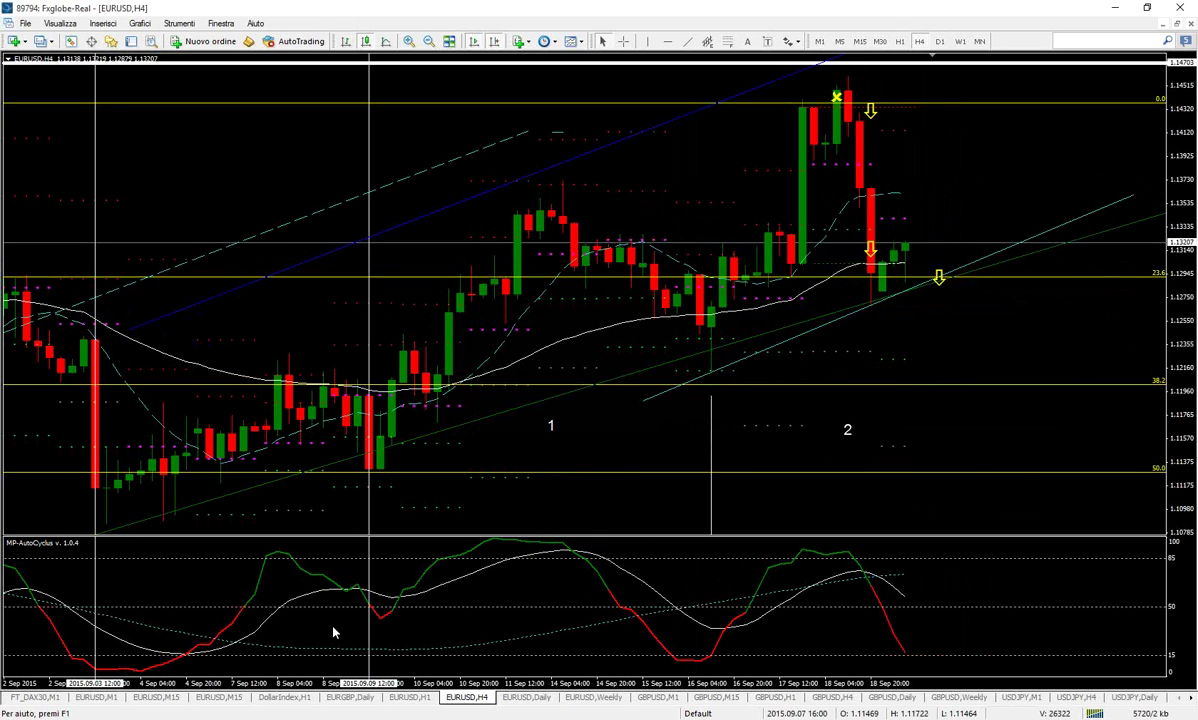
- Examine H1 cycles 2 and 3 around the fall from the 18 September high with the crosshair, and return to H4
click(411, 697)
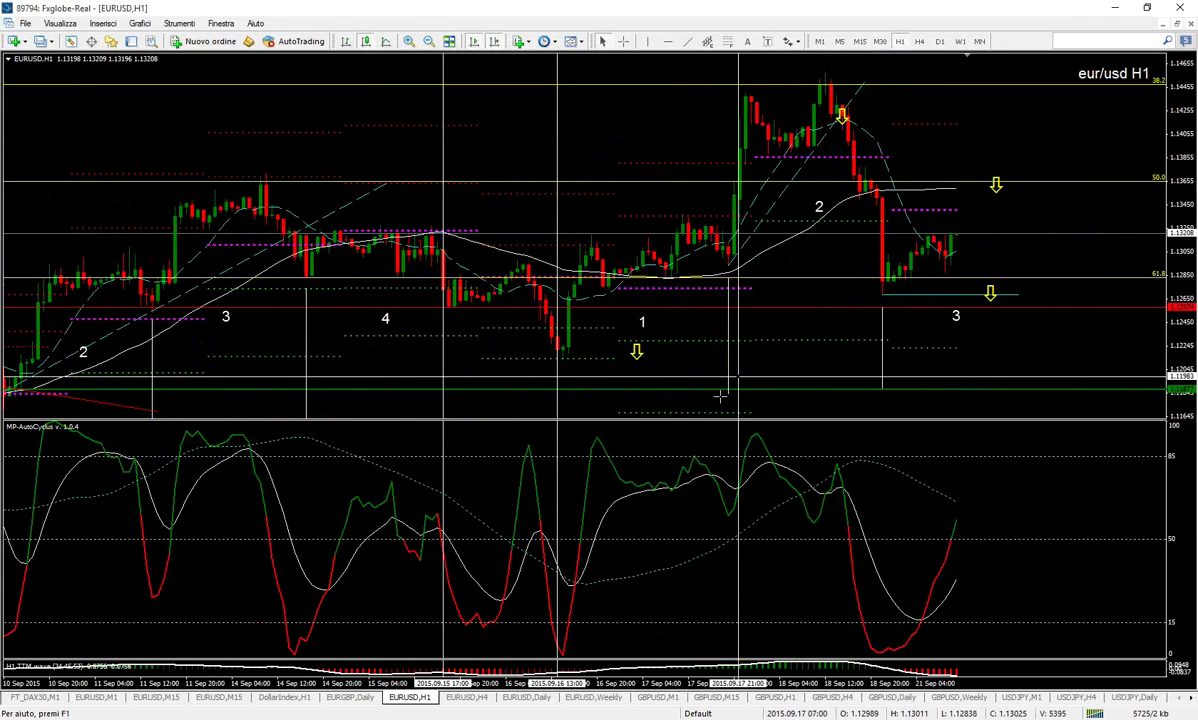
drag(990, 210, 1043, 458)
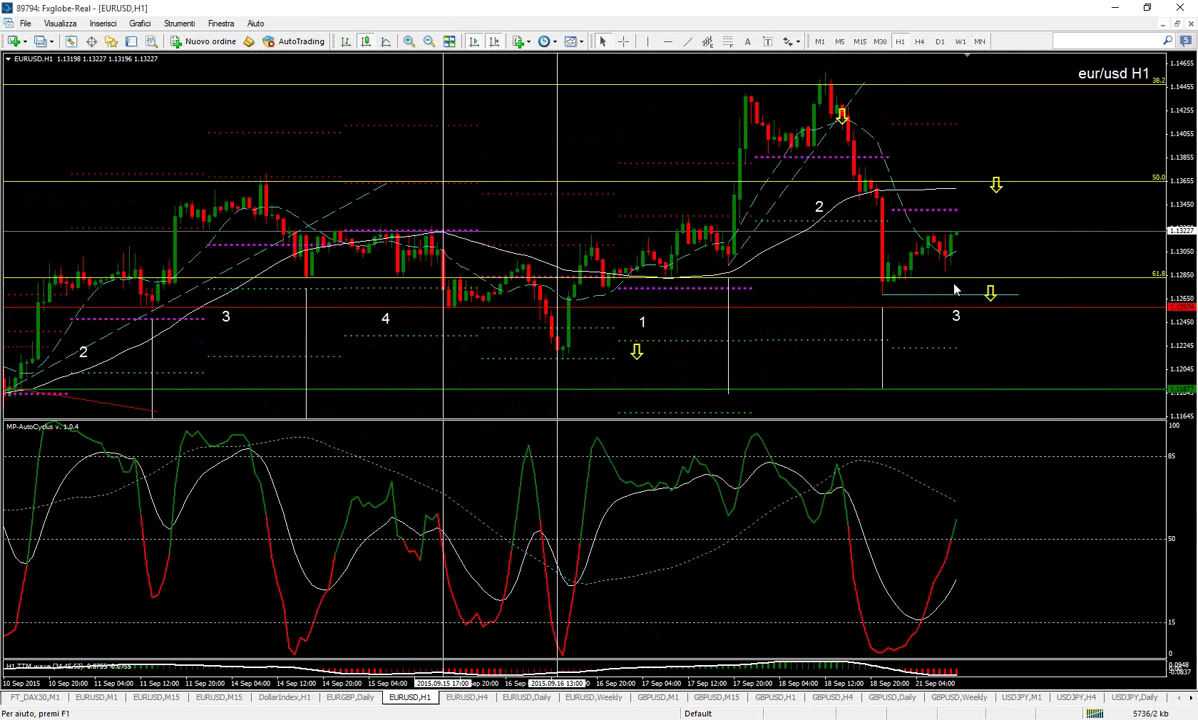
middle_click(889, 260)
drag(850, 91, 880, 298)
middle_click(966, 255)
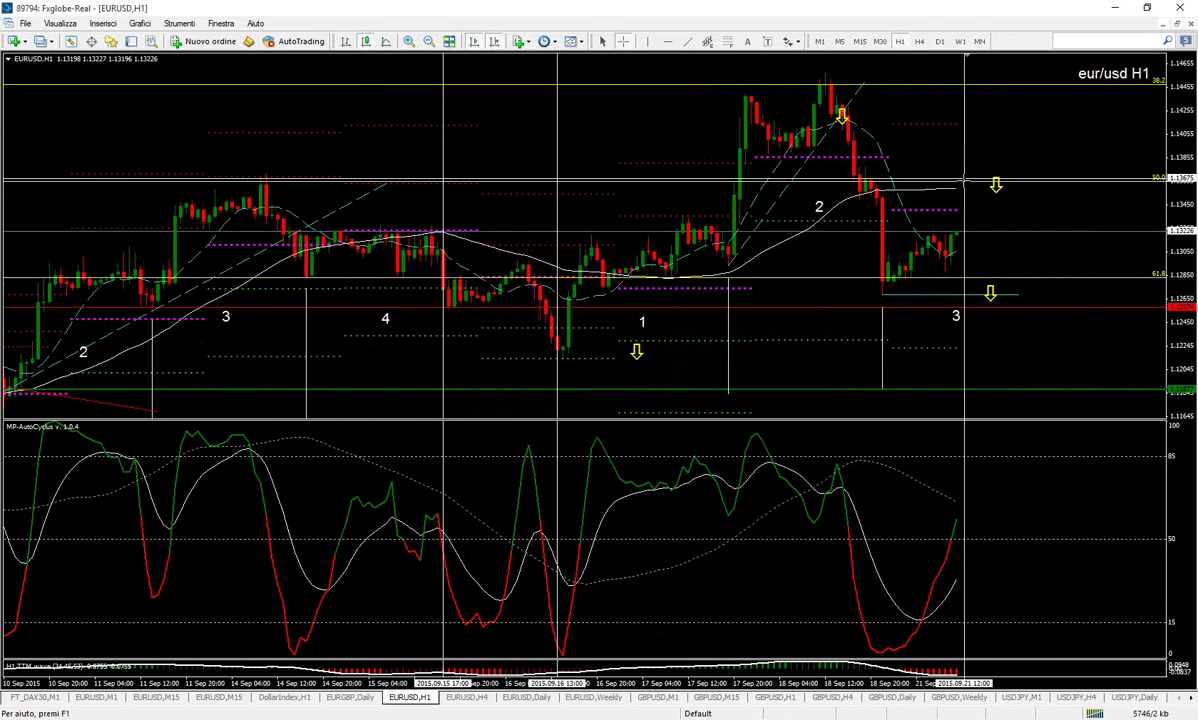
drag(903, 193, 978, 298)
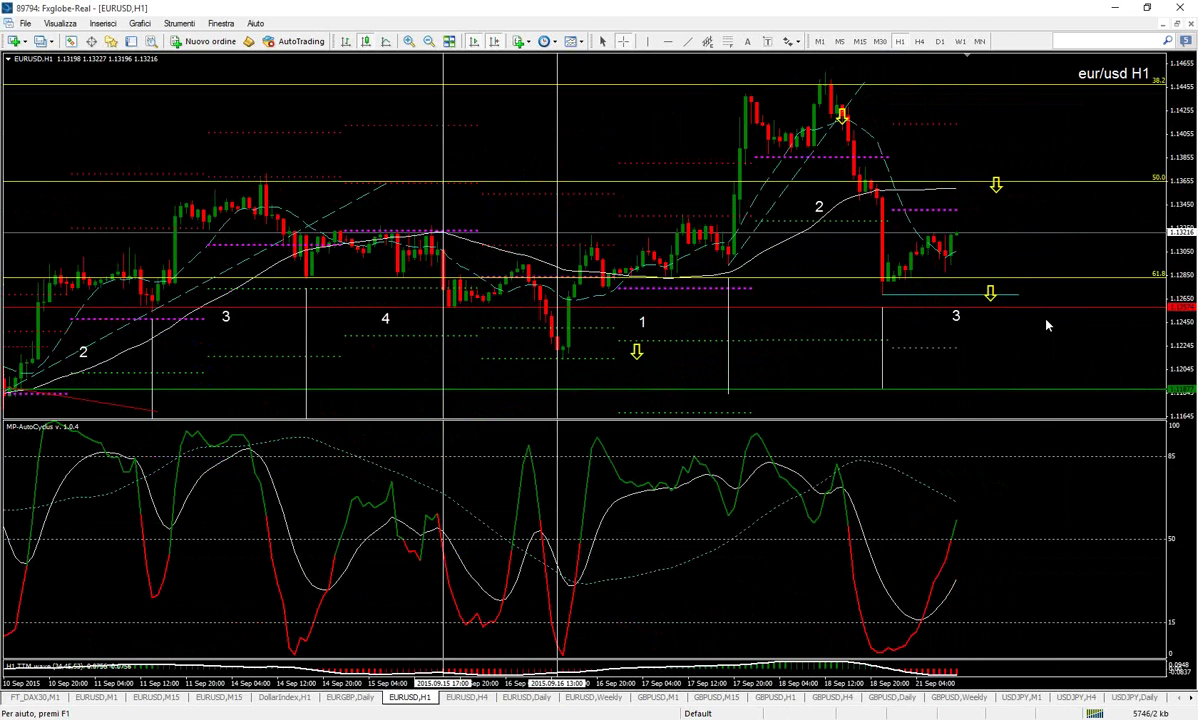
click(489, 699)
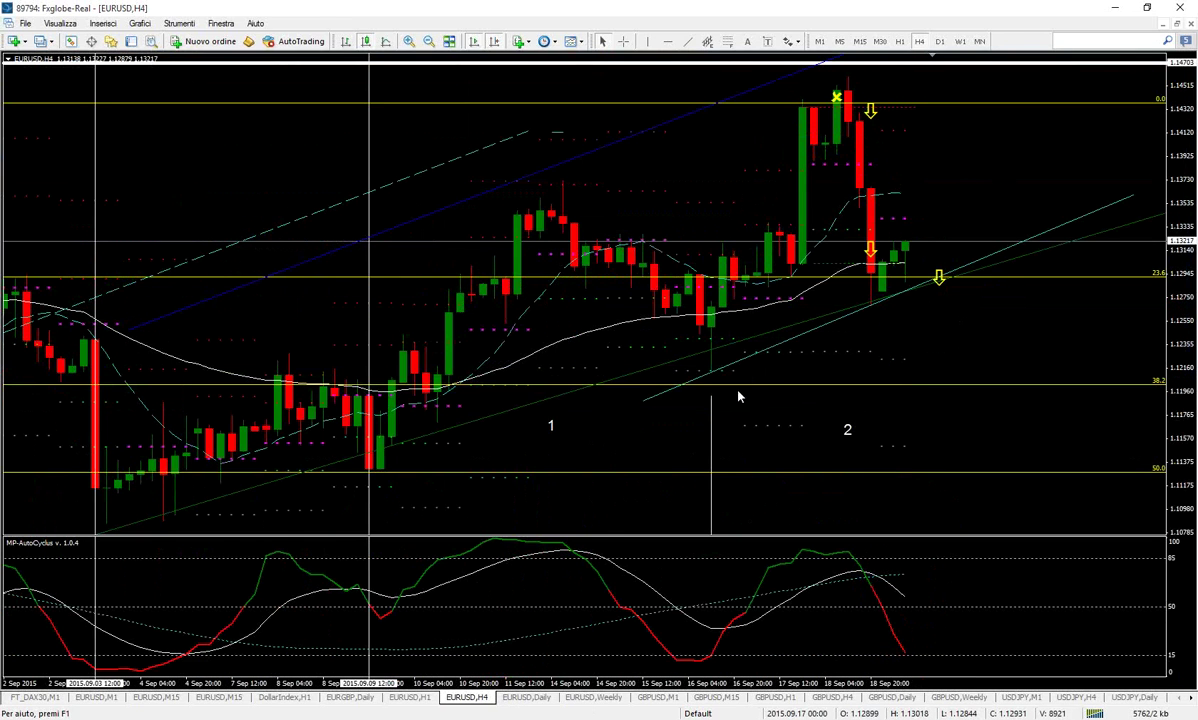
- Change the line style of the turquoise rising trendline under the cycle 2 lows to dashed
double_click(751, 360)
right_click(751, 364)
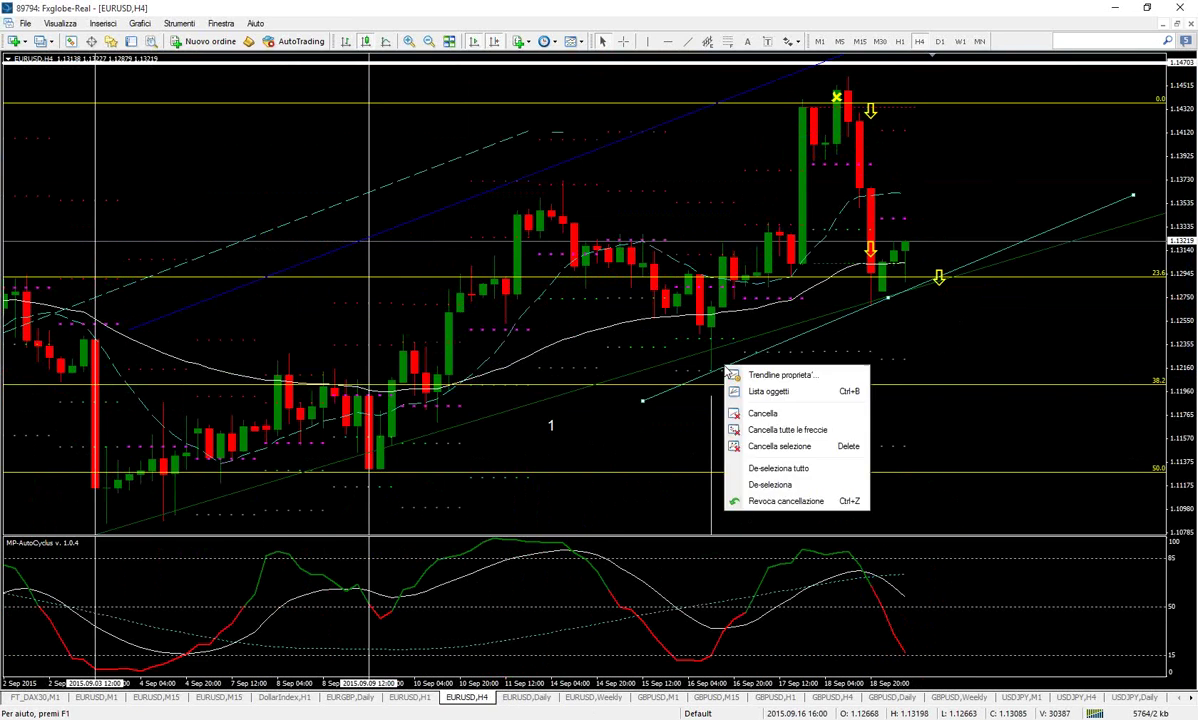
click(752, 373)
click(648, 375)
click(656, 412)
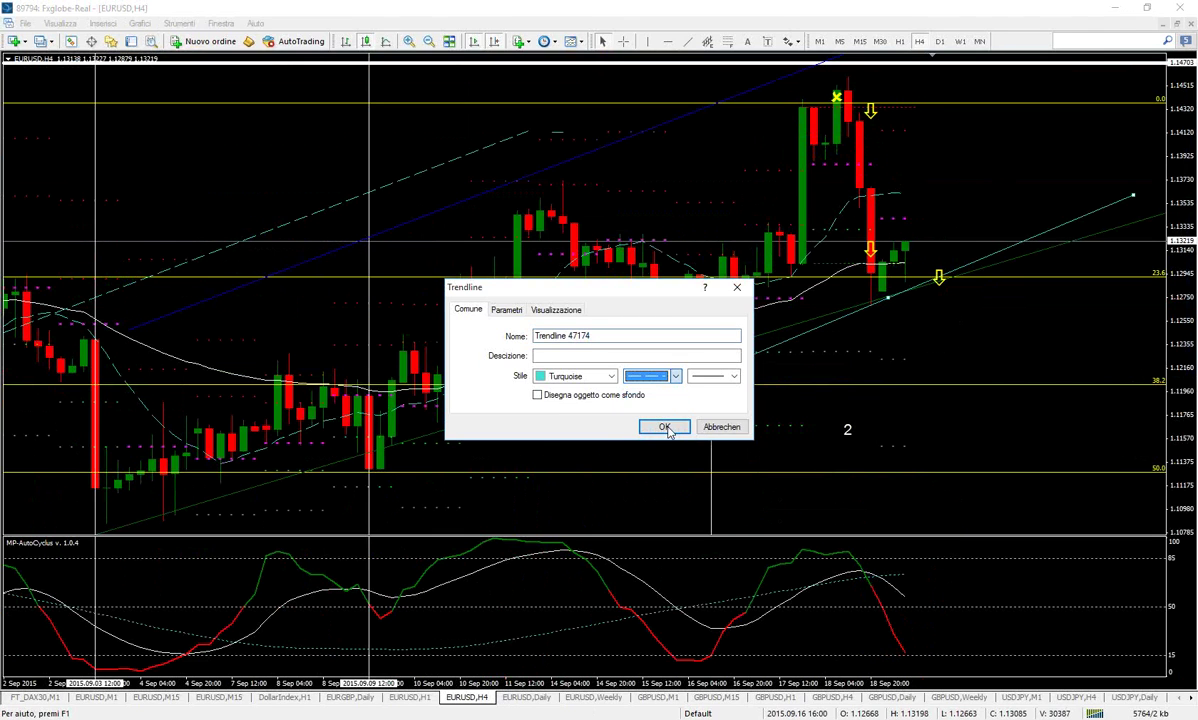
click(664, 427)
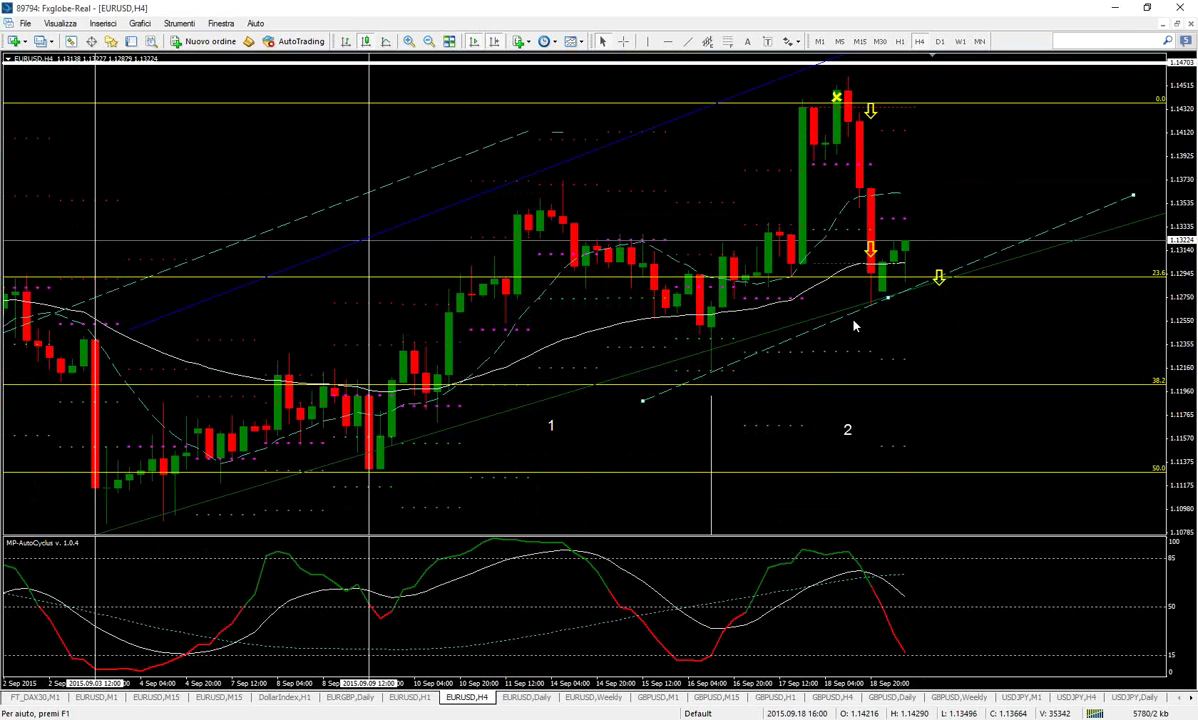
- Adjust the blue trendline above the September highs and extend it further beyond the last candle
middle_click(909, 279)
middle_click(862, 259)
click(429, 40)
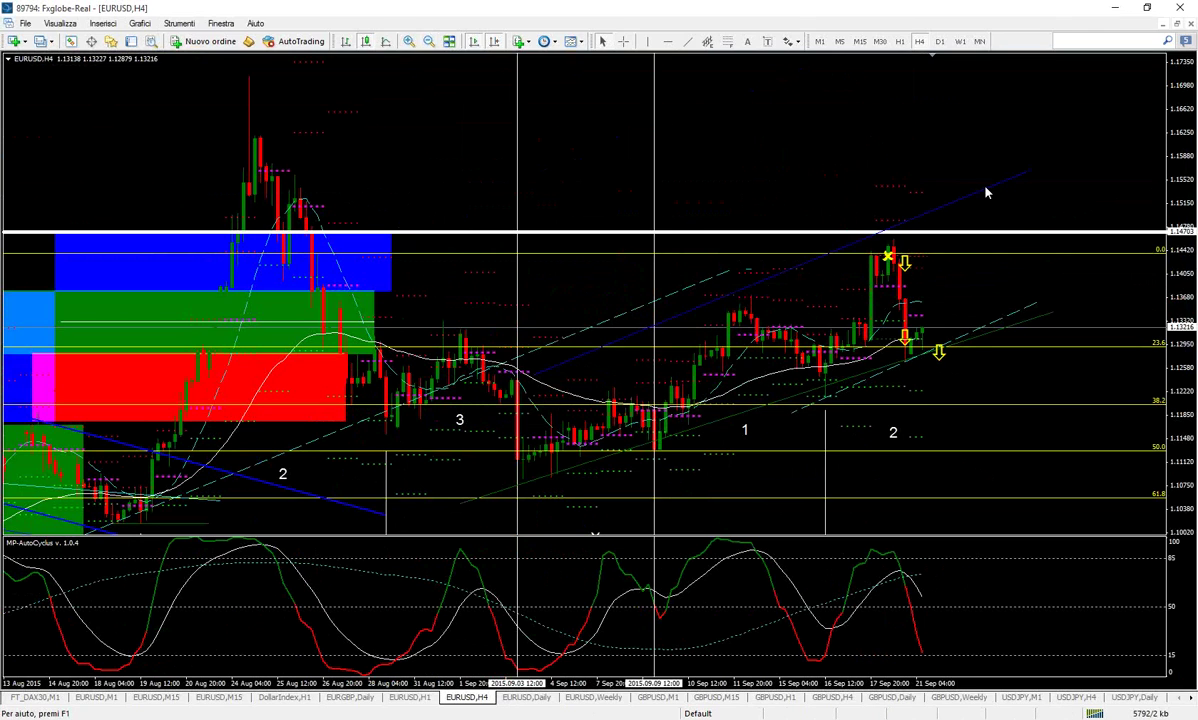
double_click(788, 272)
drag(788, 277, 808, 277)
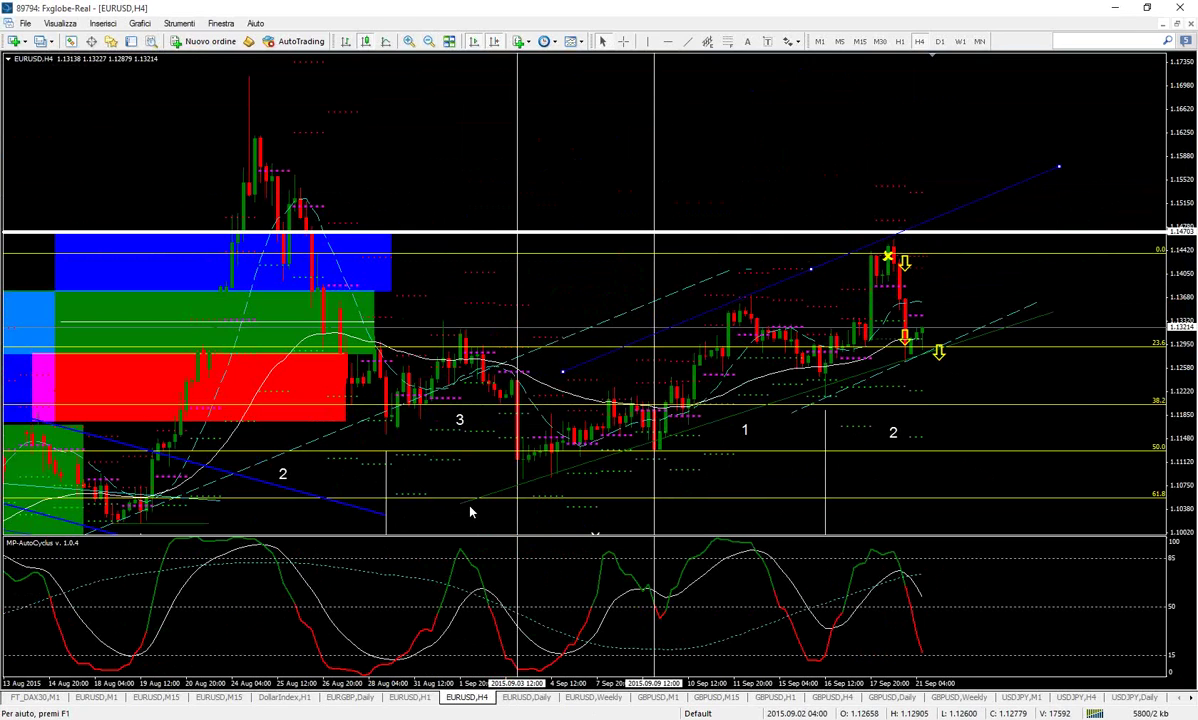
- Match the green trendline's slope to the upper blue one, reposition it under the cycle 1 and 2 lows and extend it past the last candle
drag(470, 510, 818, 256)
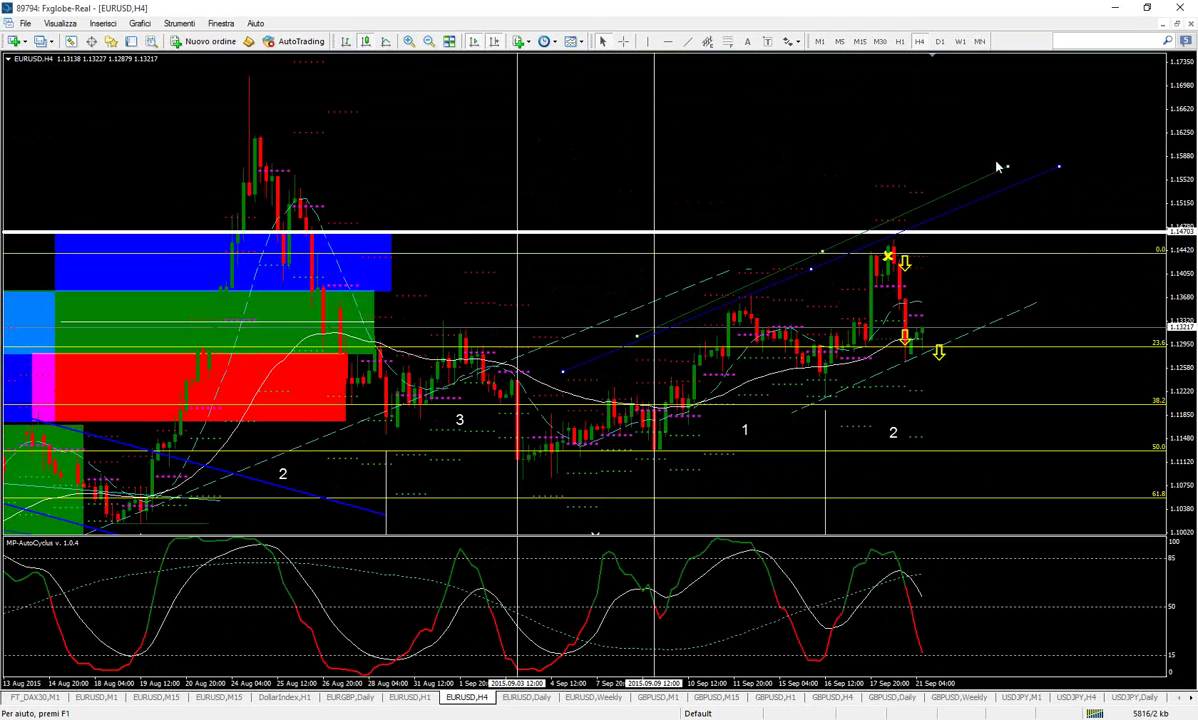
drag(1008, 169, 1021, 182)
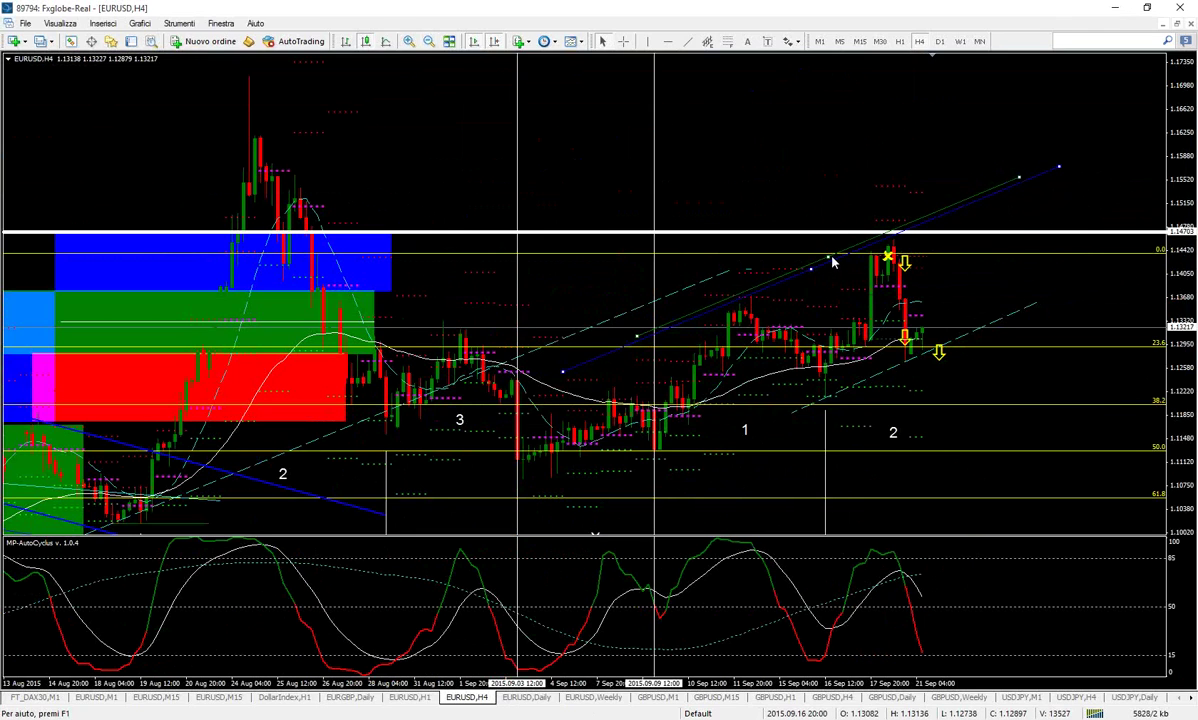
drag(832, 262, 866, 384)
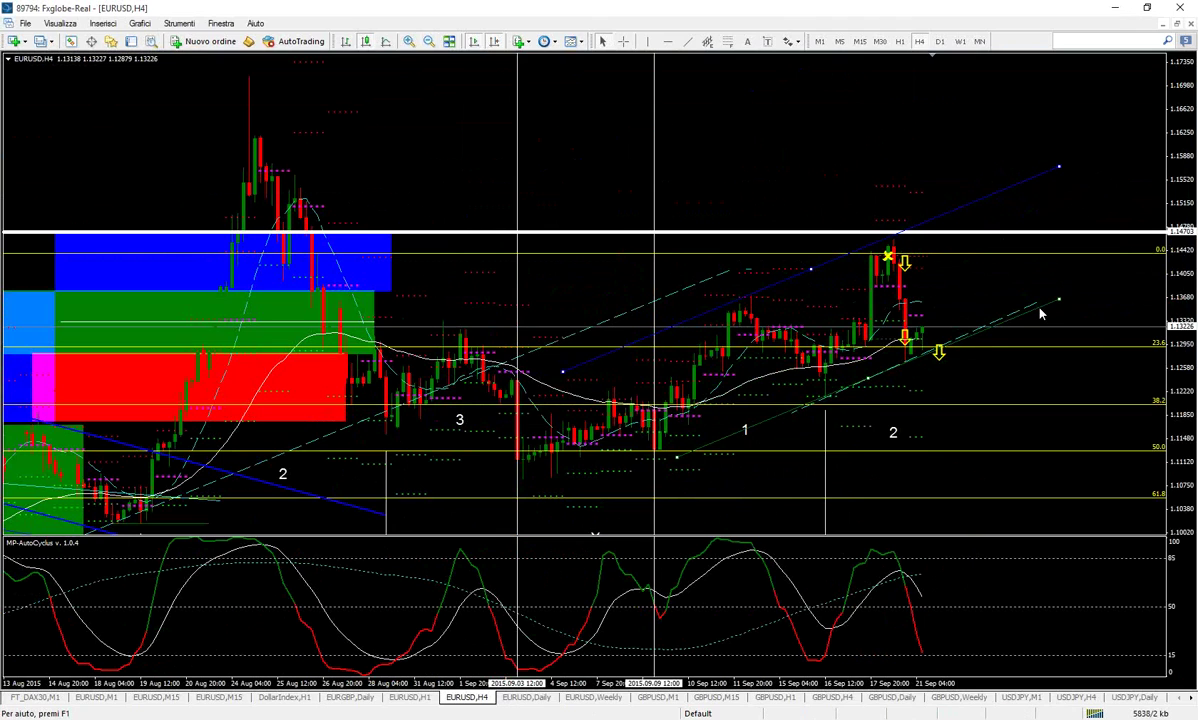
drag(1057, 303, 1129, 268)
- Change the colour of the green trendline under the lows to blue
right_click(1122, 252)
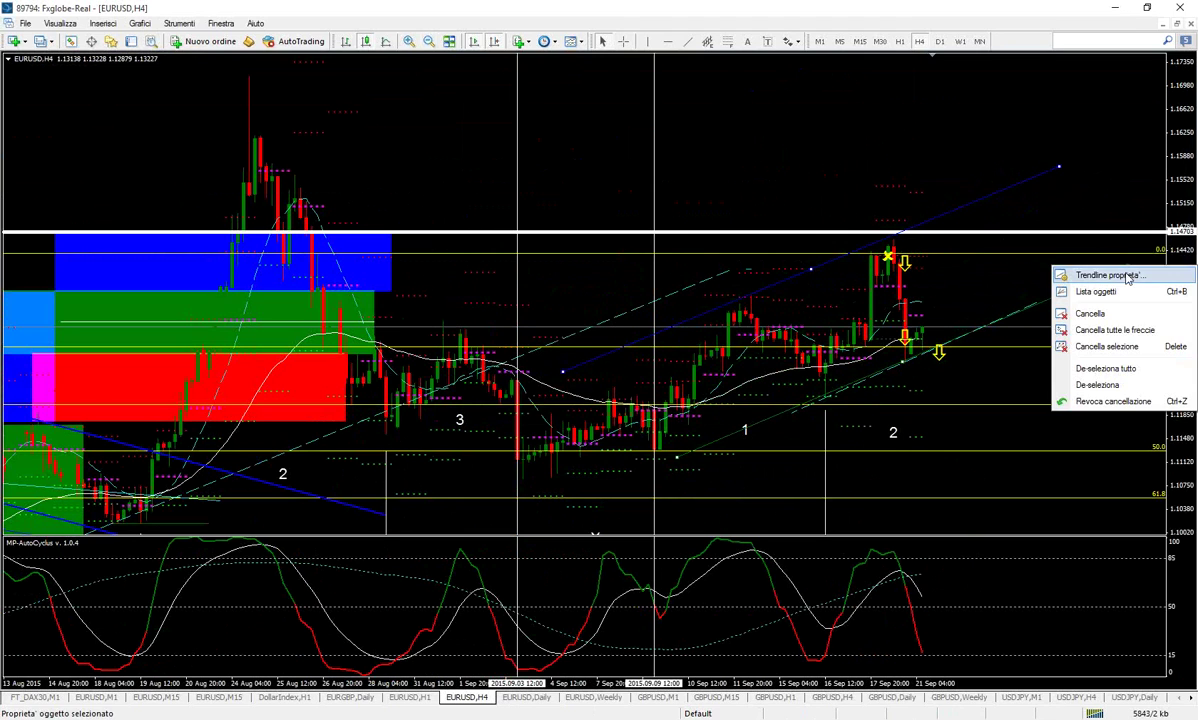
click(1058, 258)
click(610, 376)
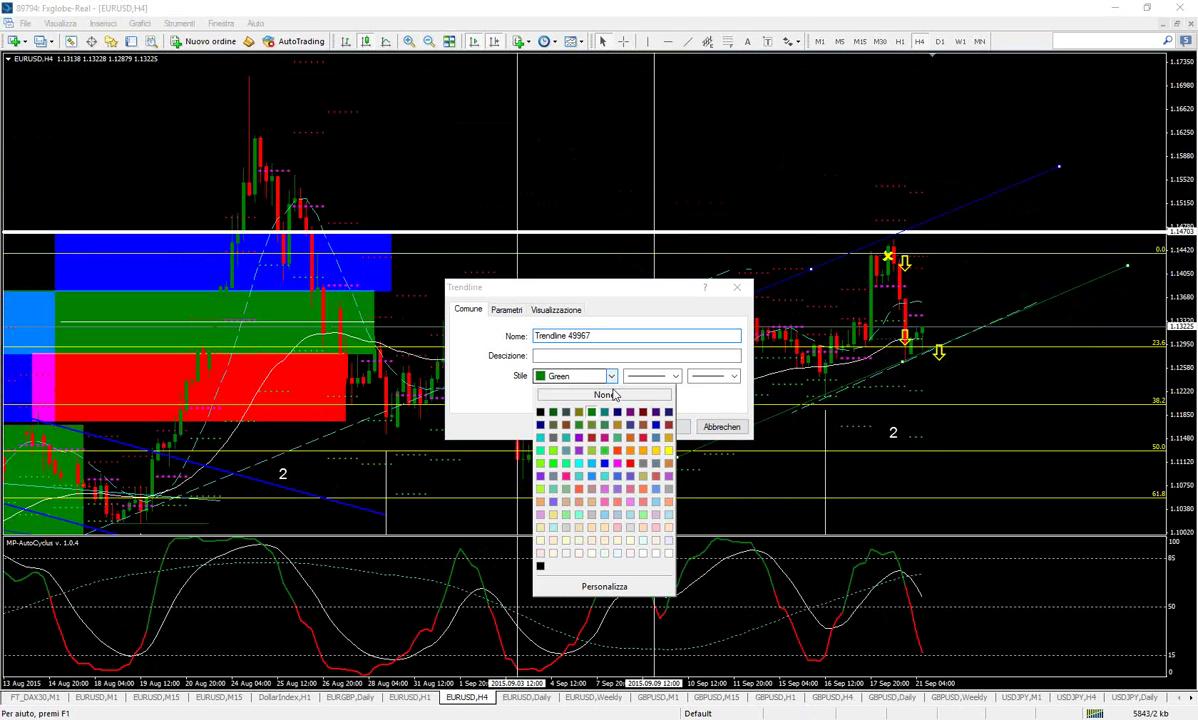
click(609, 466)
click(663, 424)
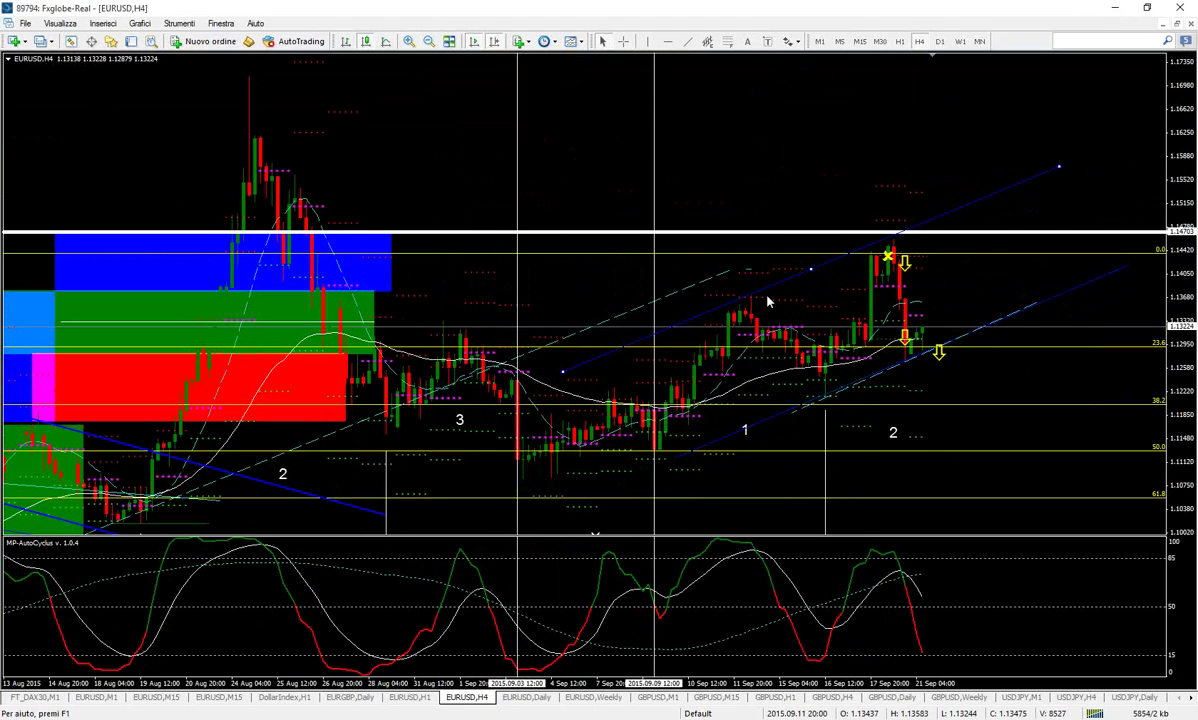
- Realign the lower blue trendline parallel to the upper one and place it back along the cycle 1 and 2 lows
middle_click(790, 320)
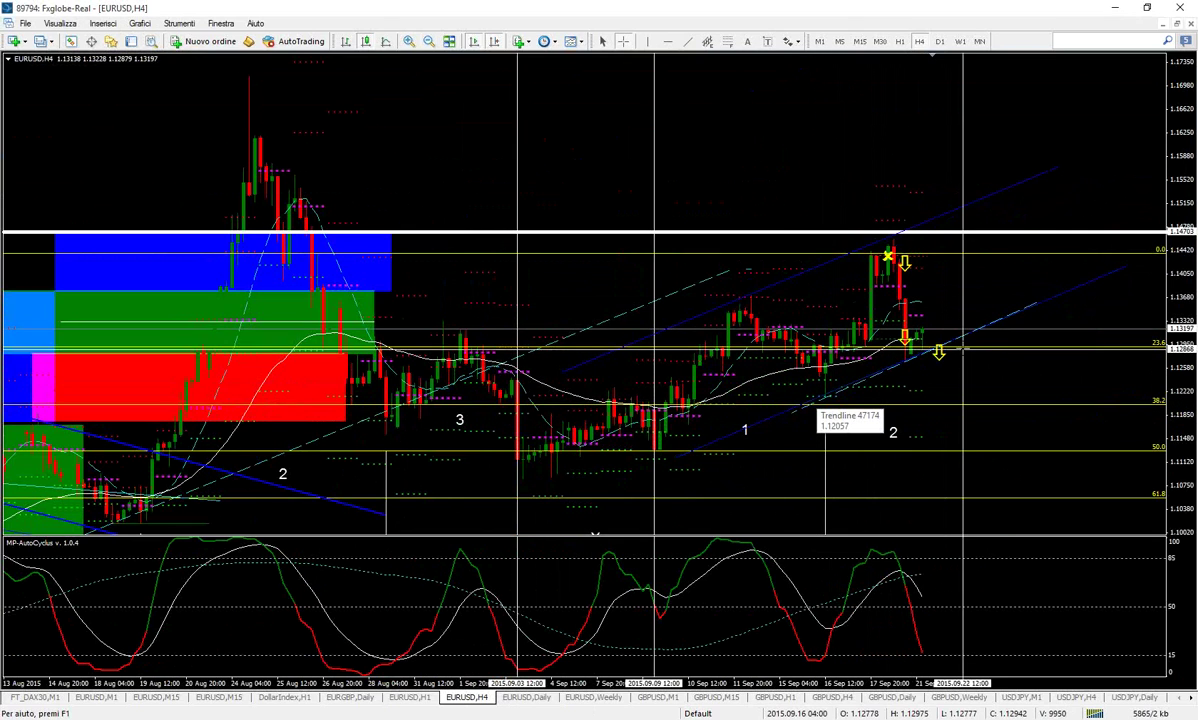
middle_click(936, 320)
double_click(1040, 302)
drag(902, 362, 839, 238)
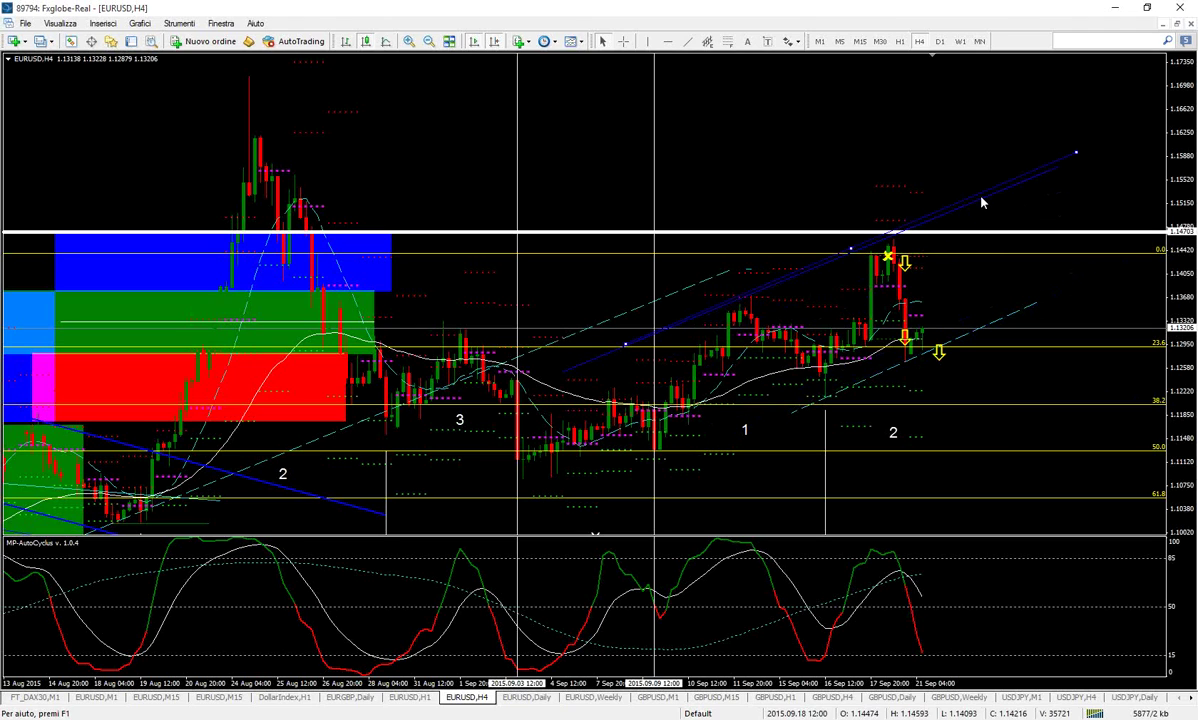
drag(1070, 160, 1076, 157)
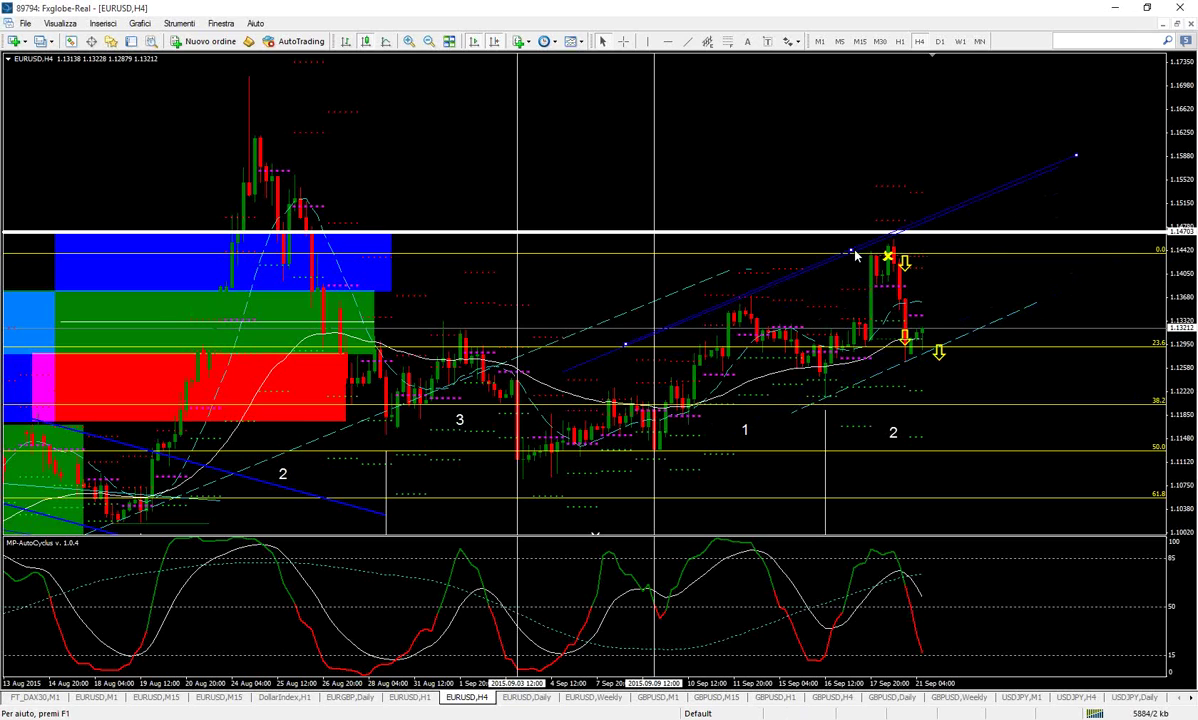
drag(851, 256, 883, 373)
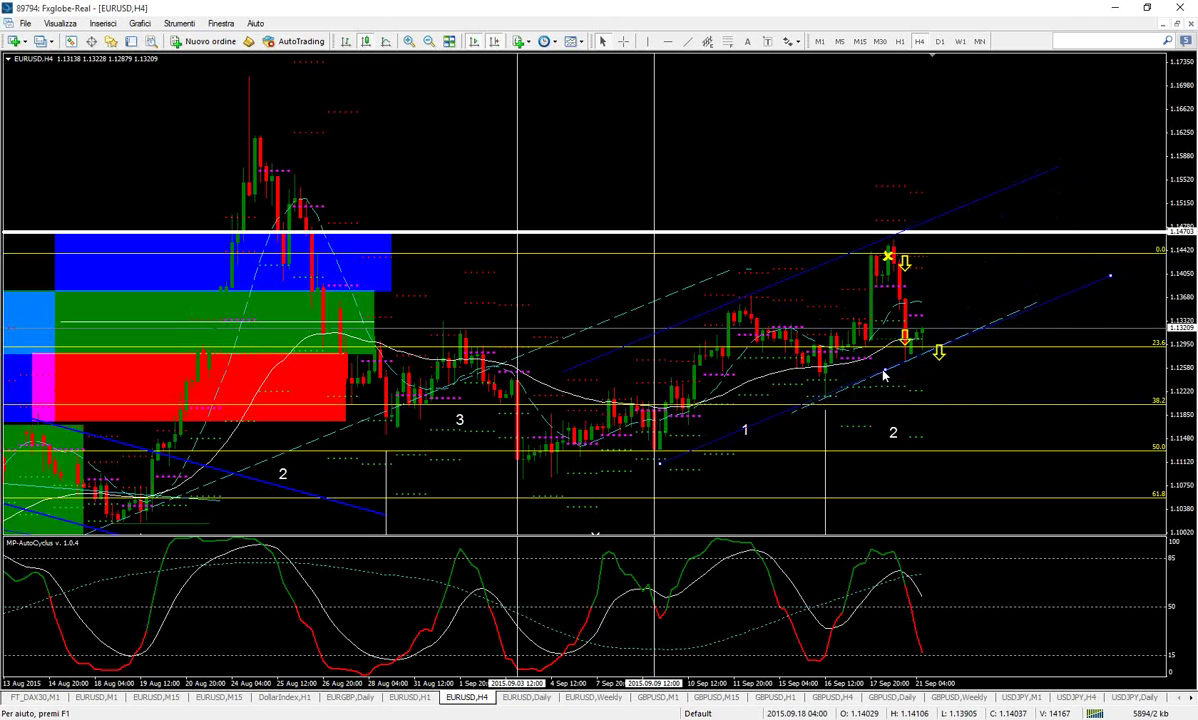
middle_click(866, 336)
drag(950, 342, 1000, 433)
- Switch to Paint and sketch a magenta cycle rising to a peak and falling, with a small circle at the peak
mouse_move(472, 719)
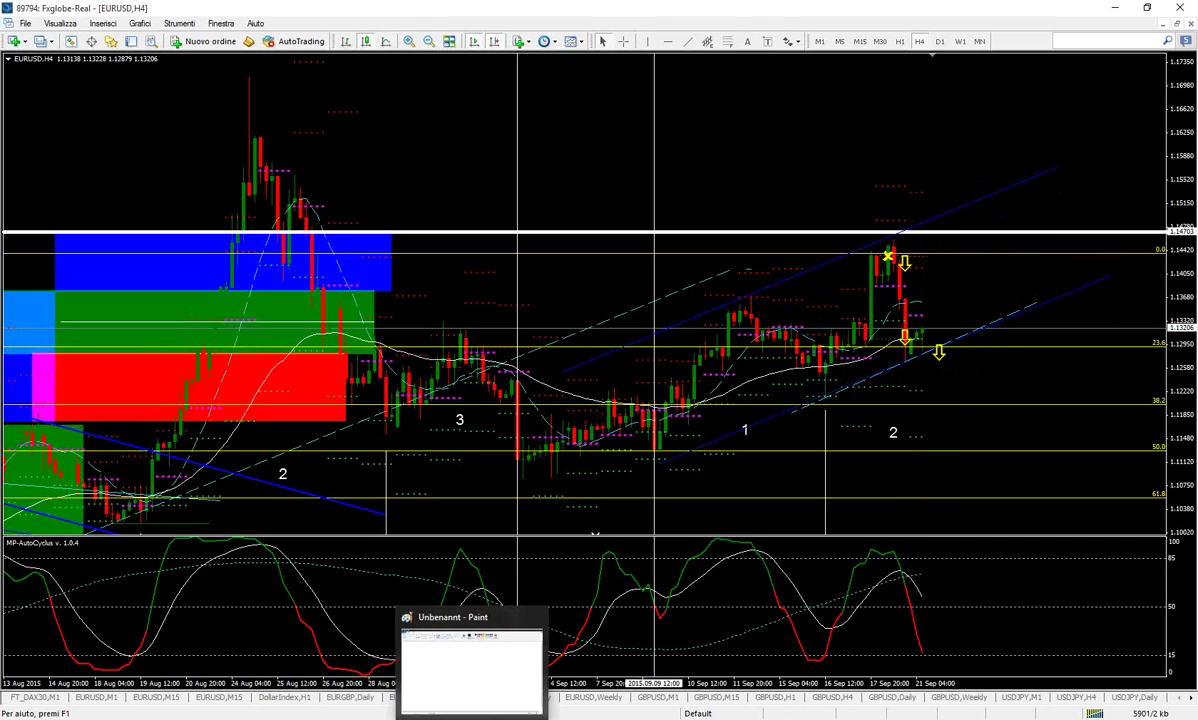
click(470, 668)
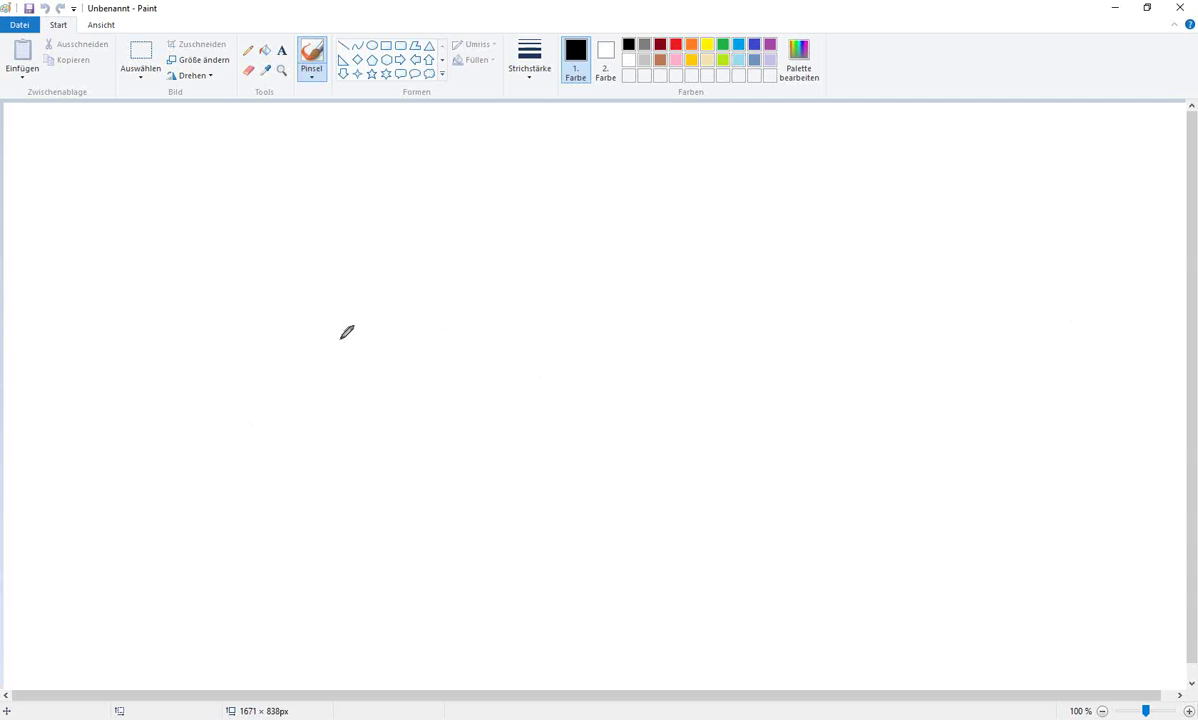
mouse_move(293, 404)
mouse_down()
mouse_move(384, 366)
mouse_move(629, 204)
mouse_move(960, 413)
mouse_up()
drag(260, 428, 386, 362)
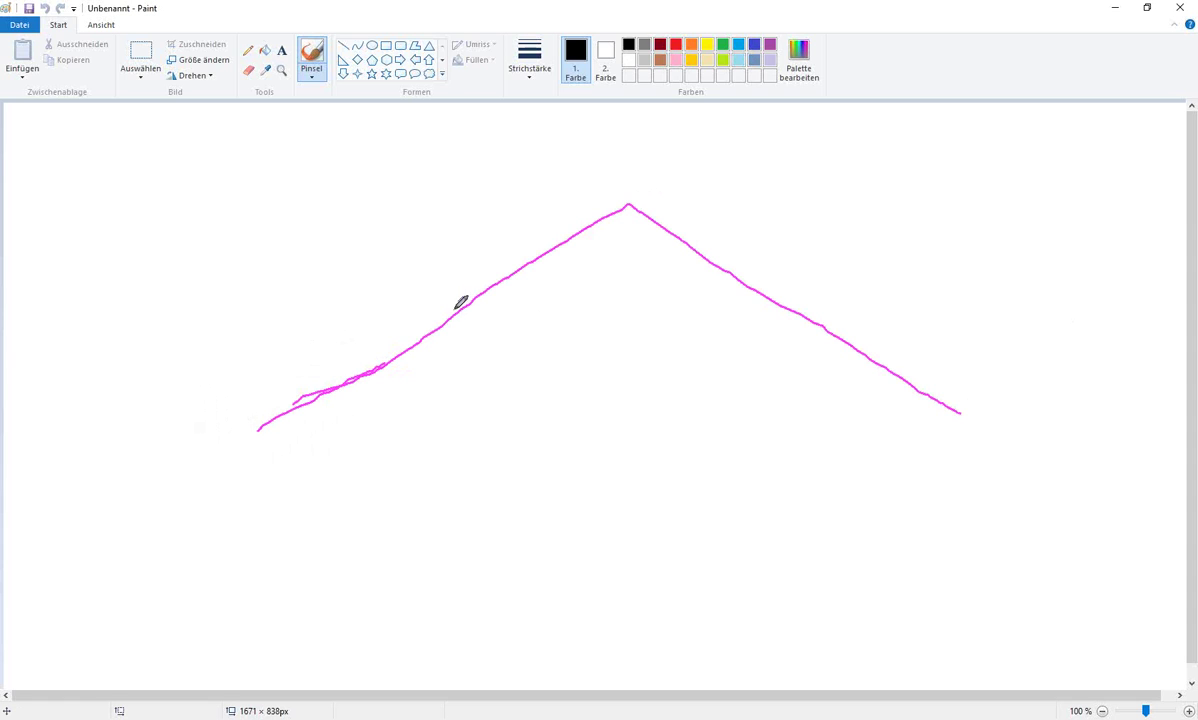
drag(628, 205, 630, 203)
- Draw a rising channel of two blue lines around the magenta upswing, with a black zigzag inside and a circle at its last low
mouse_move(186, 394)
mouse_down()
mouse_move(314, 331)
mouse_move(413, 262)
mouse_move(724, 134)
mouse_up()
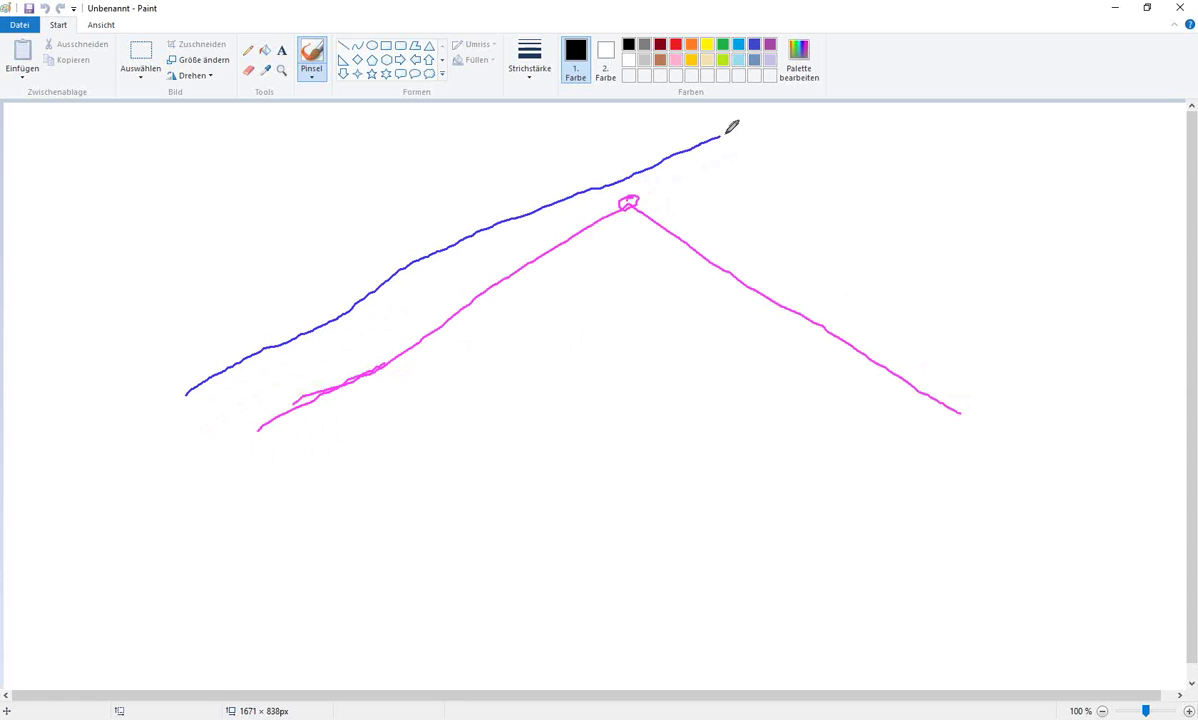
mouse_move(204, 487)
mouse_down()
mouse_move(417, 367)
mouse_move(800, 180)
mouse_up()
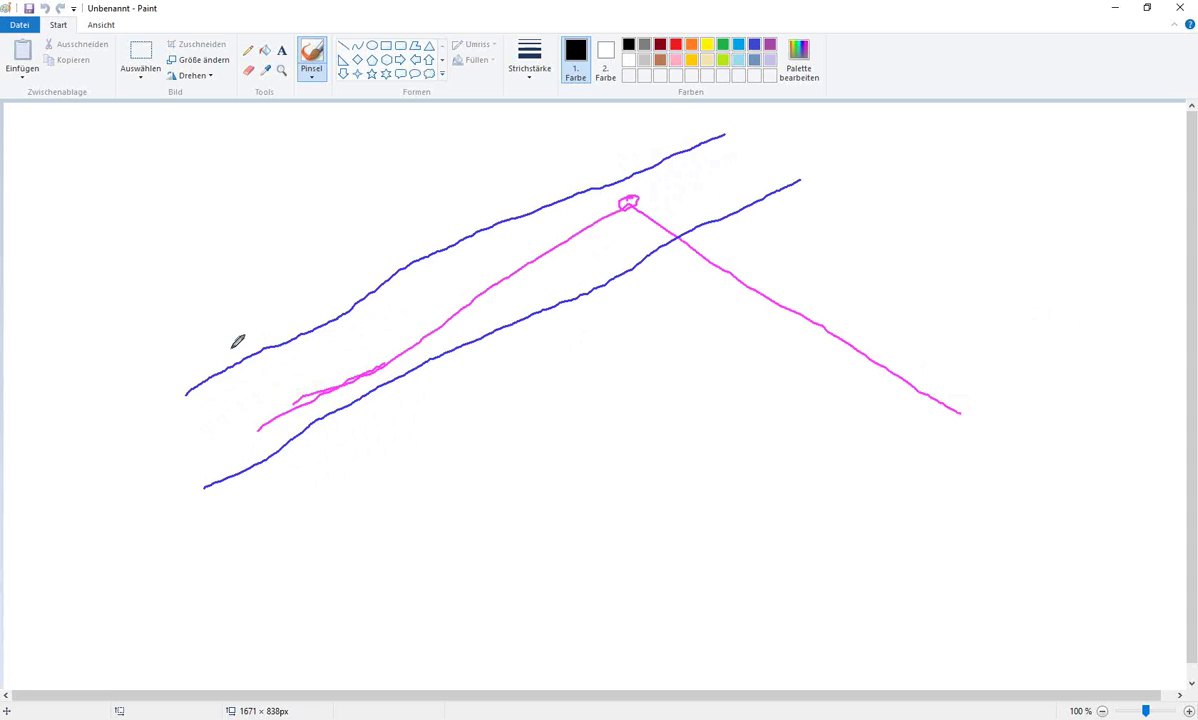
mouse_move(209, 478)
mouse_down()
mouse_move(338, 316)
mouse_move(348, 376)
mouse_move(405, 302)
mouse_move(462, 262)
mouse_up()
mouse_move(505, 311)
mouse_down()
mouse_move(593, 201)
mouse_move(608, 262)
mouse_move(712, 140)
mouse_move(727, 214)
mouse_move(710, 220)
mouse_move(735, 222)
mouse_move(729, 213)
mouse_up()
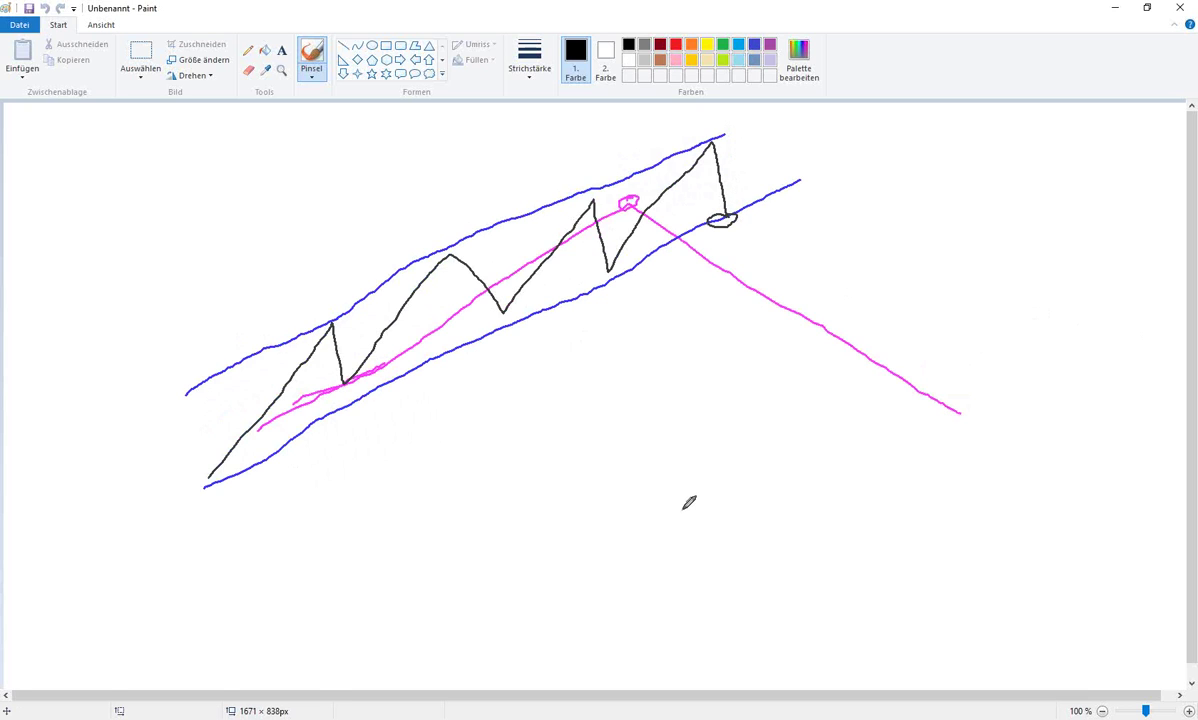